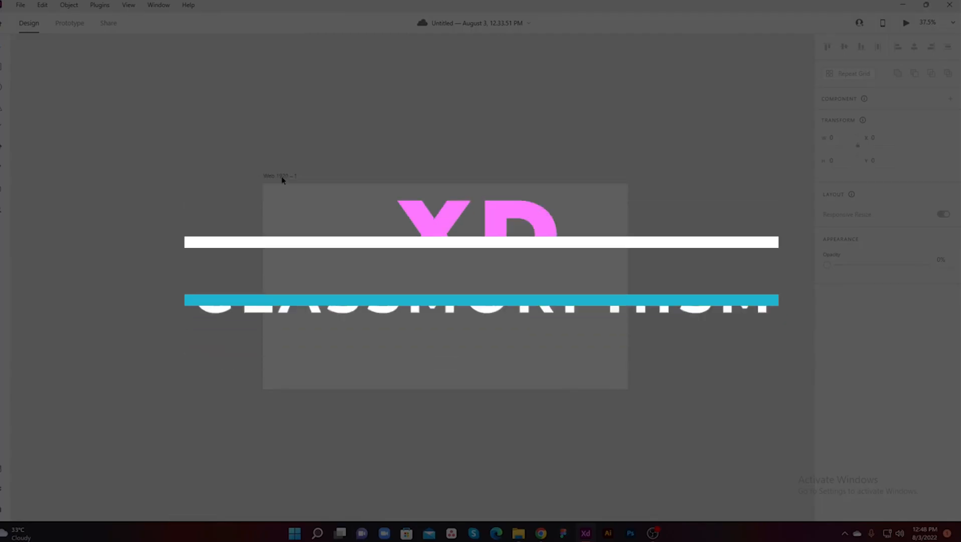
Step: Narrow the artboard from both sides to a width of about 1316, keeping its height
left_click(282, 176)
left_click_drag(629, 286, 513, 285)
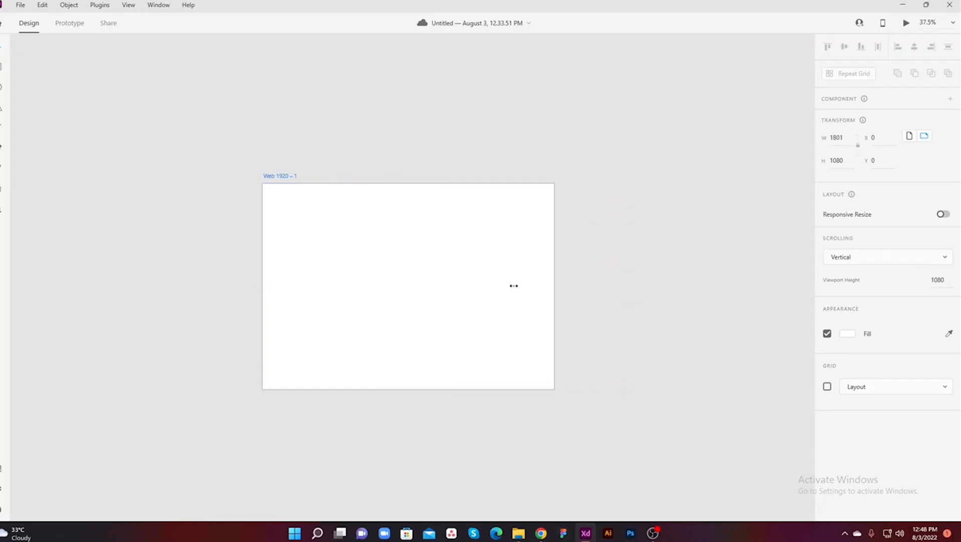
left_click(301, 155)
scroll(352, 164, "left", 3)
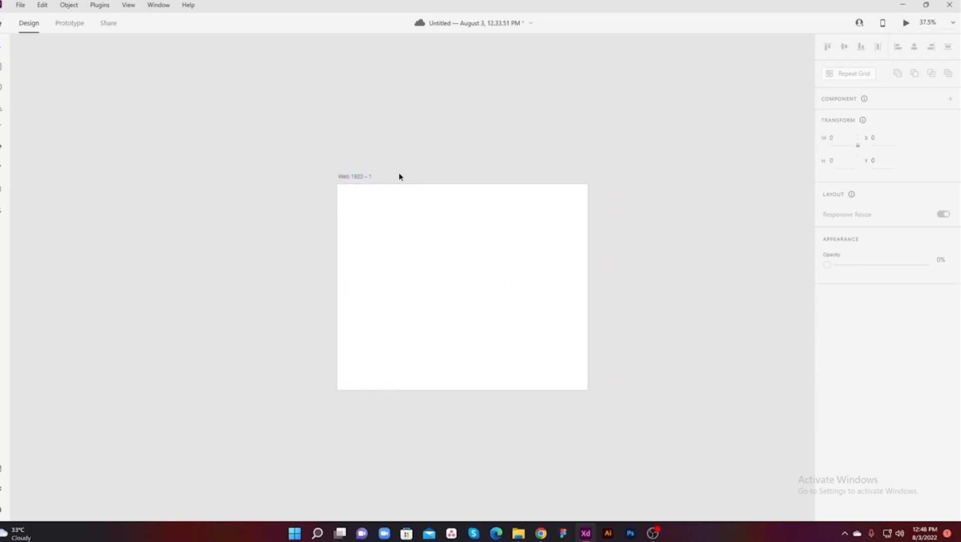
Step: Fill the artboard with the dark slate blue solid colour #2E4251
left_click(365, 177)
left_click(847, 334)
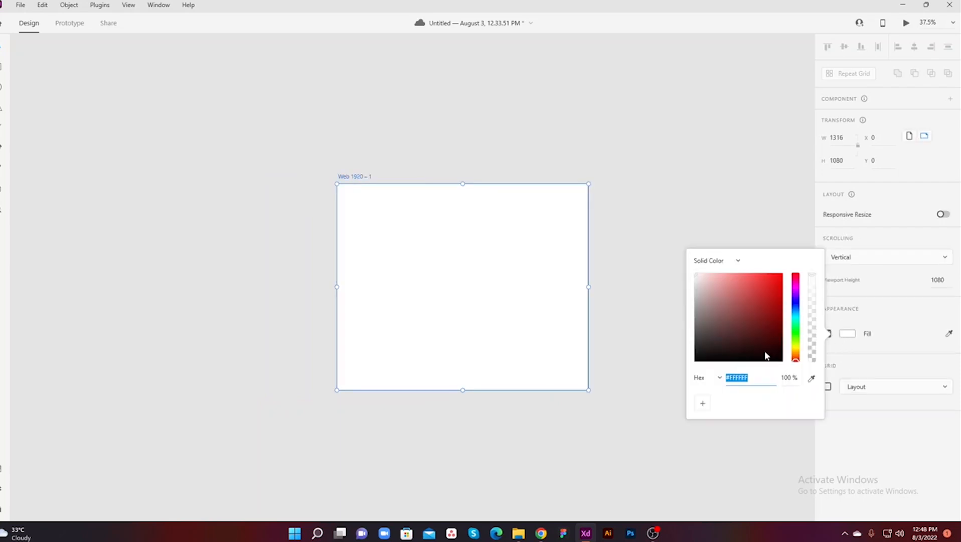
left_click_drag(796, 359, 799, 310)
left_click(739, 338)
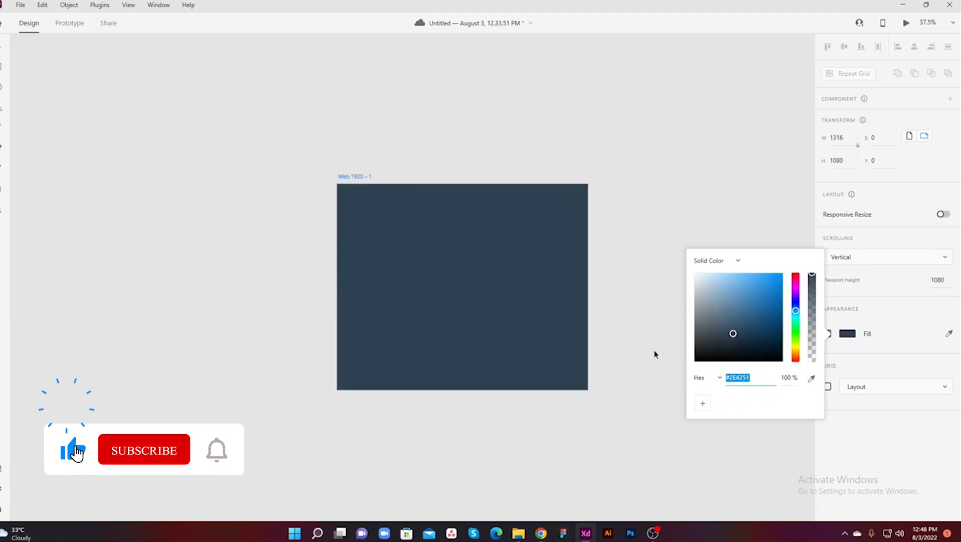
left_click(642, 248)
Step: Draw a square about 288 × 288 on the artboard and move it to about X 435, Y 302
key("r")
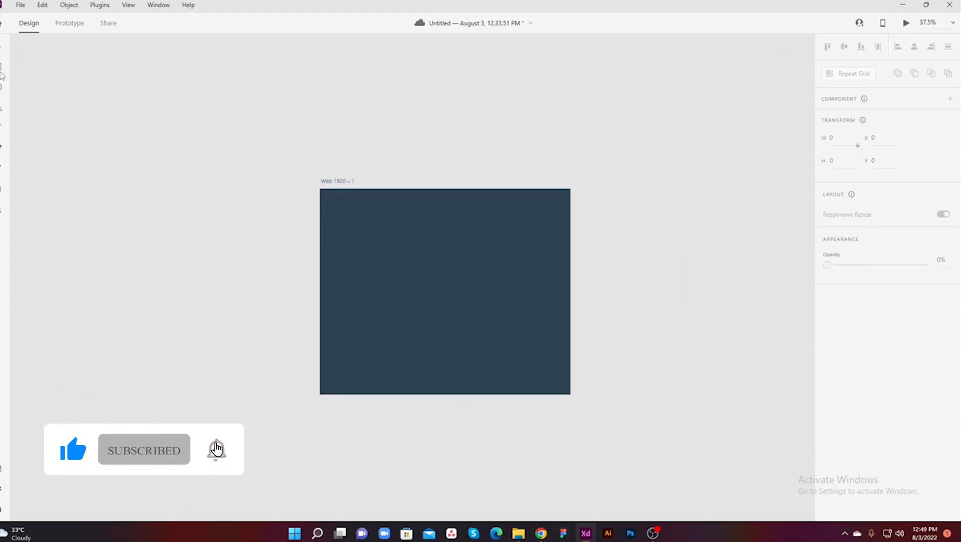
mouse_move(401, 261)
left_mouse_down()
mouse_move(457, 315)
mouse_move(435, 285)
mouse_move(439, 300)
left_mouse_up()
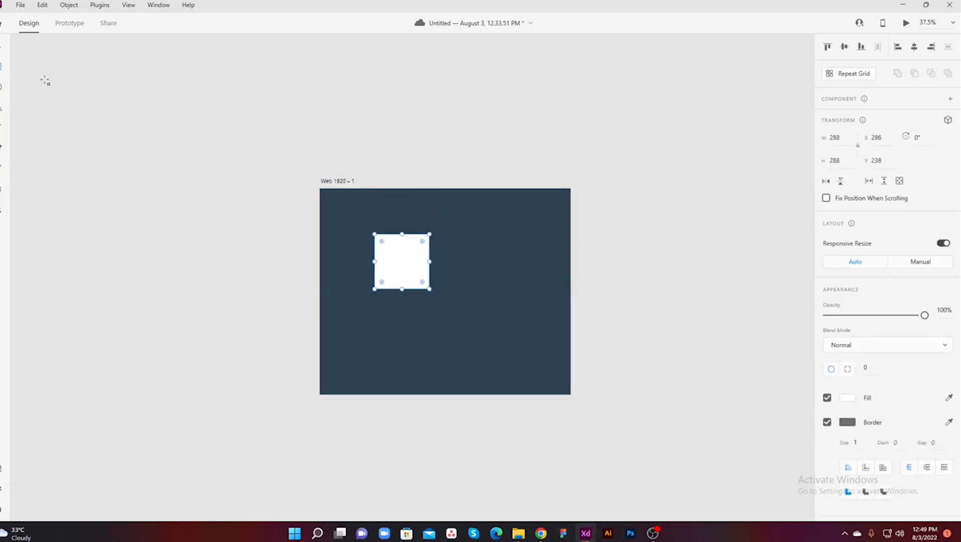
left_click(354, 255)
left_click_drag(399, 262, 427, 272)
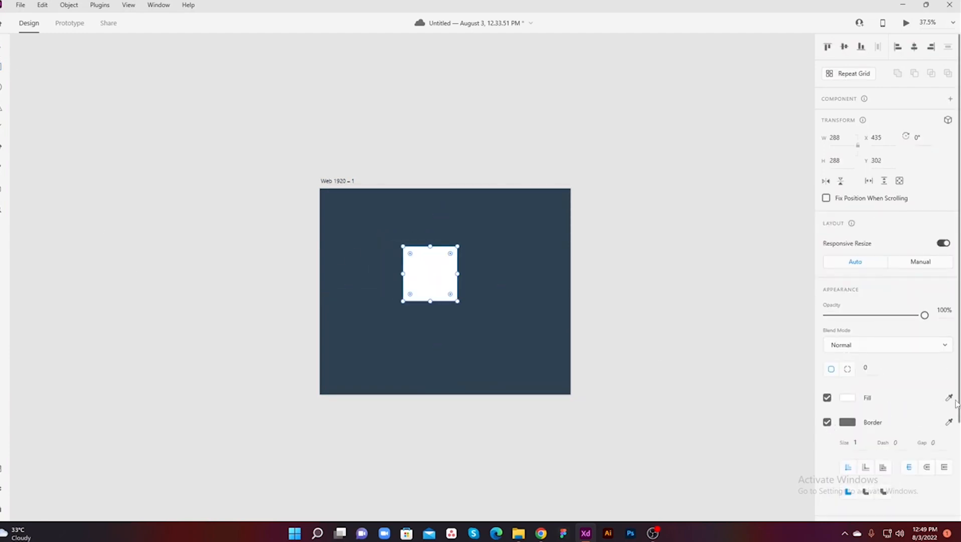
Step: Sample the artboard's colour as the square's fill and remove the square's border
left_click(502, 252)
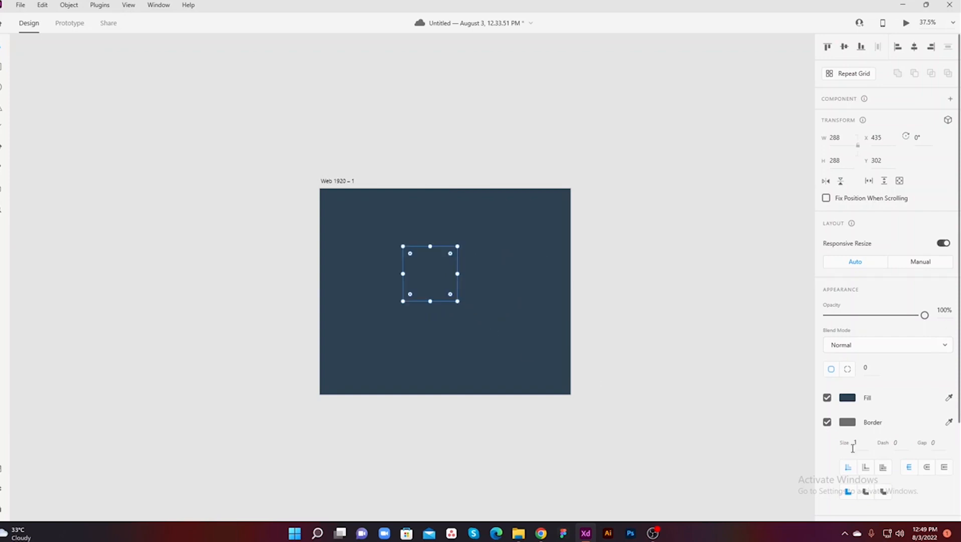
left_click(828, 422)
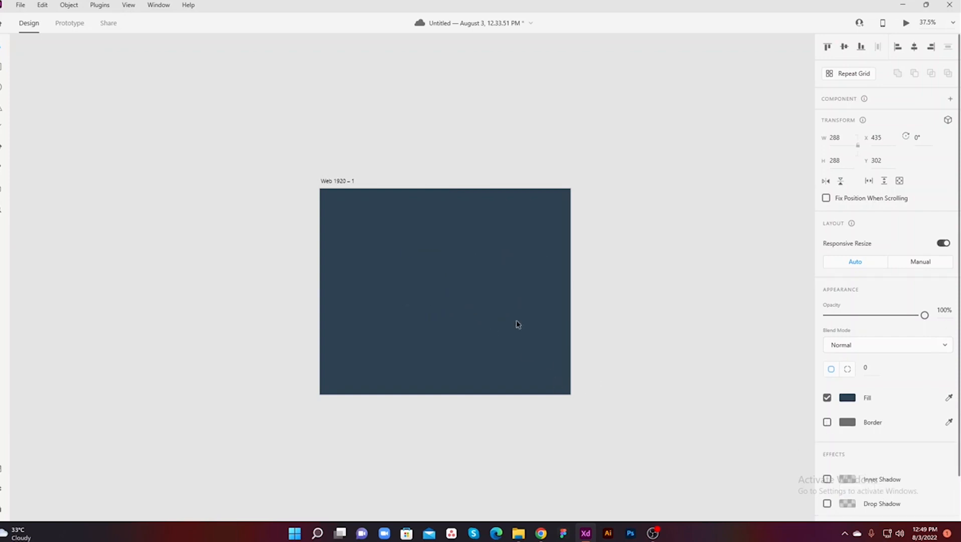
Step: Shift the square to about X 459, Y 299 and make two duplicates of it in the same place
left_click_drag(434, 283, 434, 277)
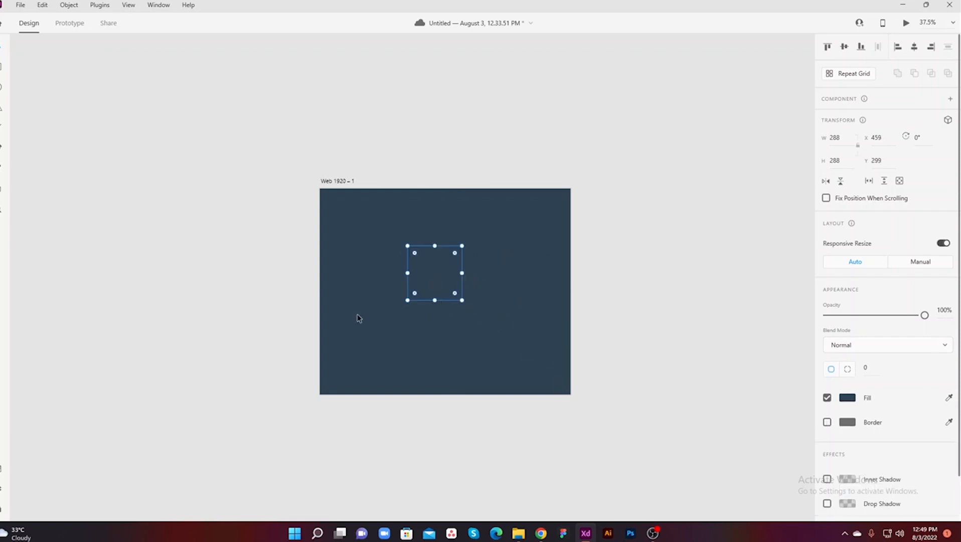
left_click(311, 246)
left_click(411, 284)
key("ctrl+c")
key("ctrl+d")
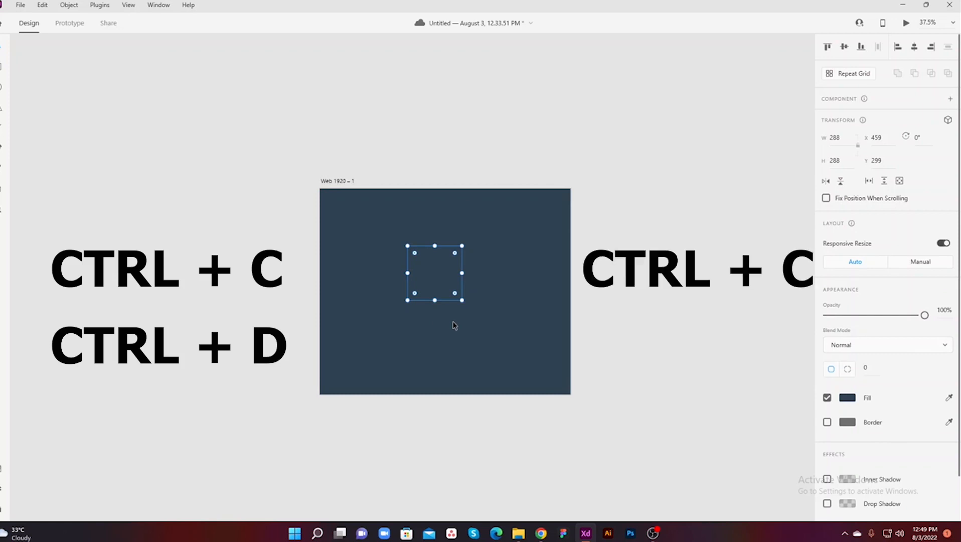
Step: Show the artboard's layers and rename the Rectangle 2 layer to "light"
left_click(4, 472)
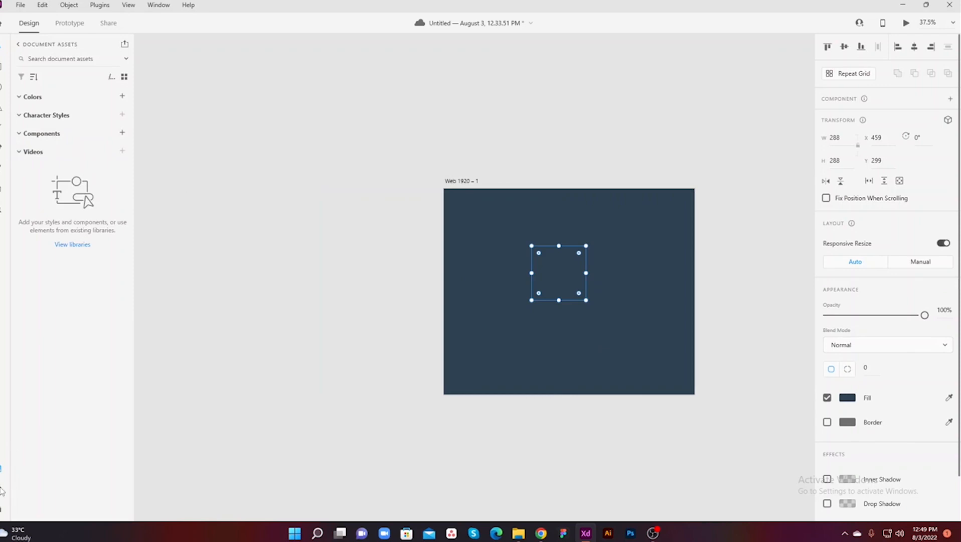
left_click(1, 488)
double_click(52, 100)
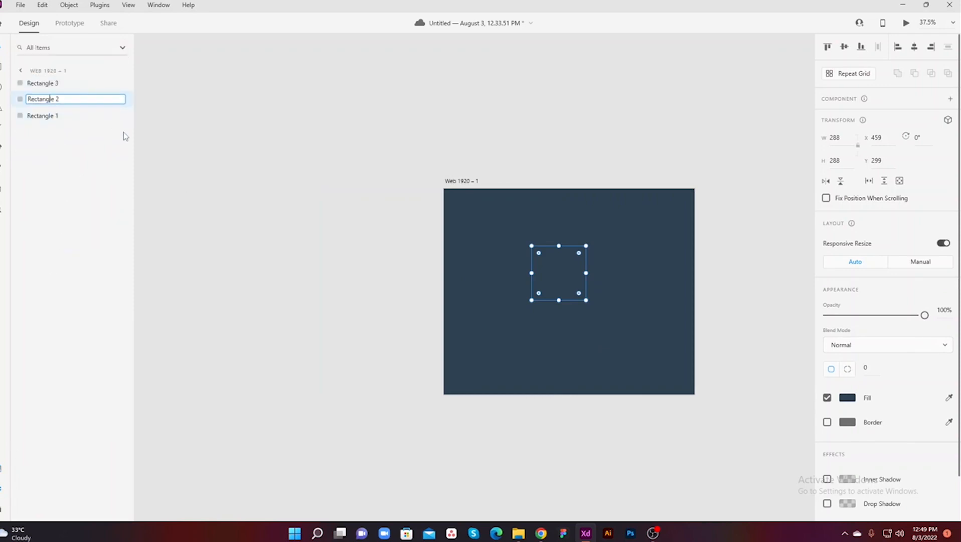
left_click_drag(61, 99, 28, 102)
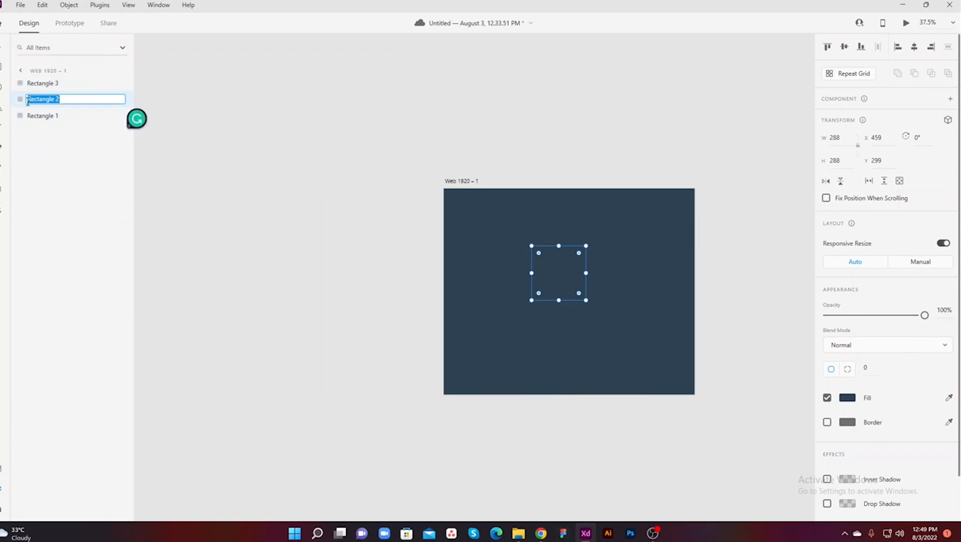
type("light")
key("Return")
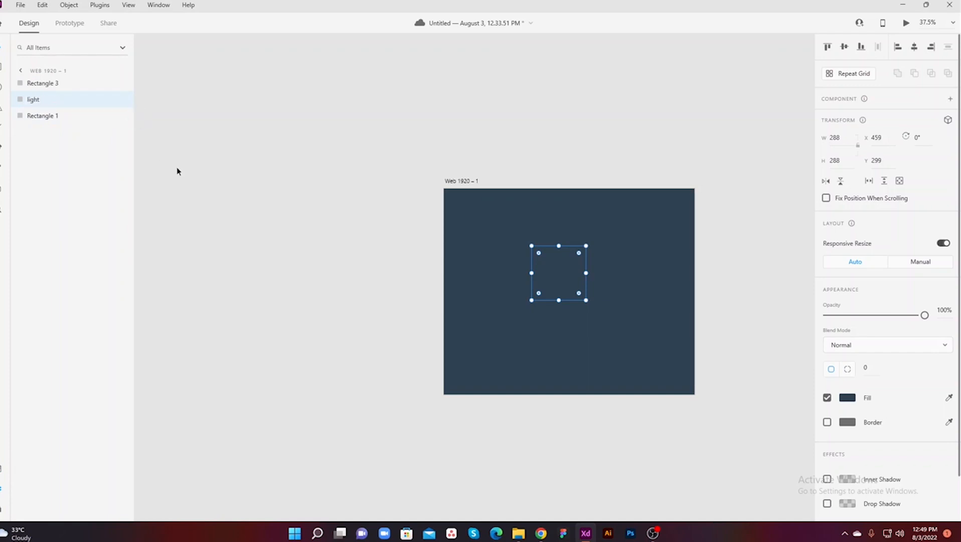
Step: Rename the Rectangle 1 layer to "dark"
double_click(48, 116)
type("d")
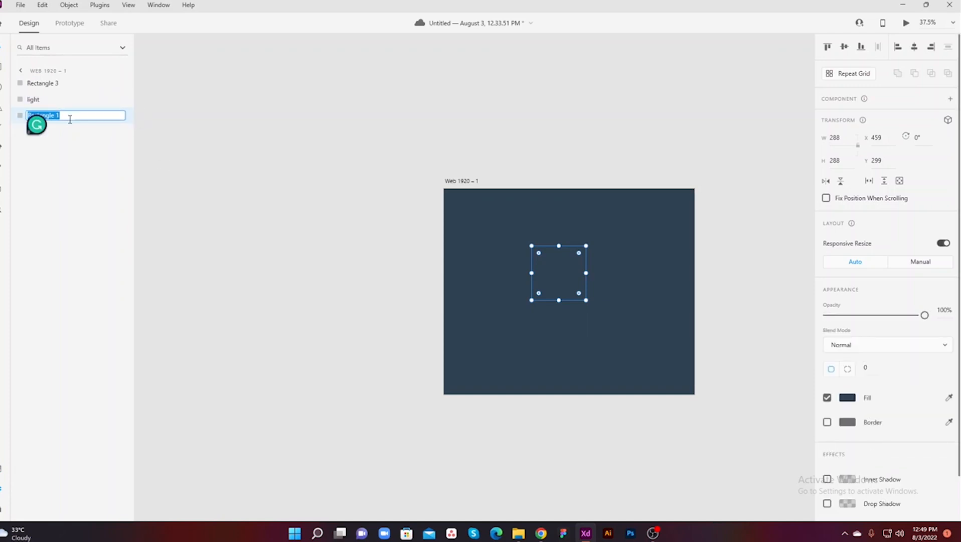
type("ark")
key("Return")
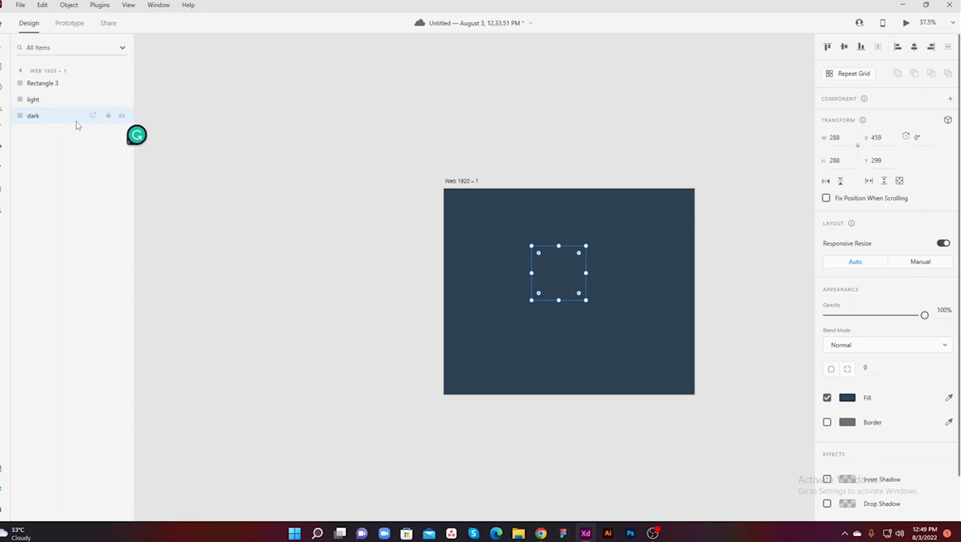
left_click(362, 275)
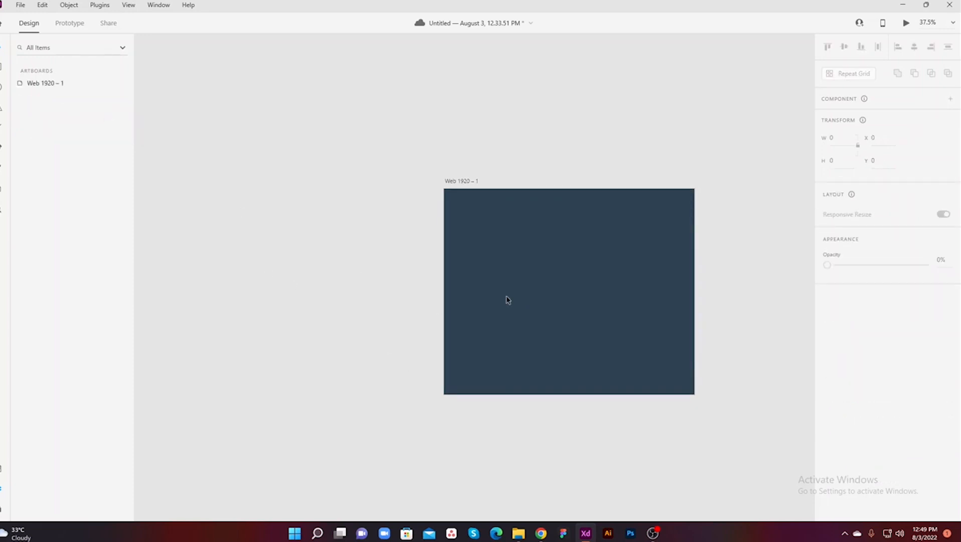
Step: Add a drop shadow to the "light" layer and colour it light grey #E6E6E6
left_click(567, 269)
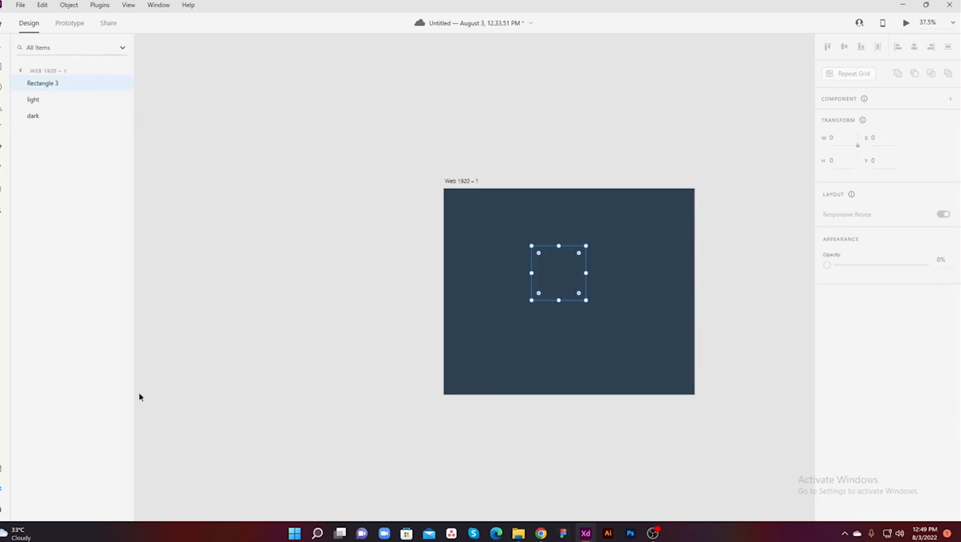
left_click(32, 100)
scroll(875, 431, "down", 2)
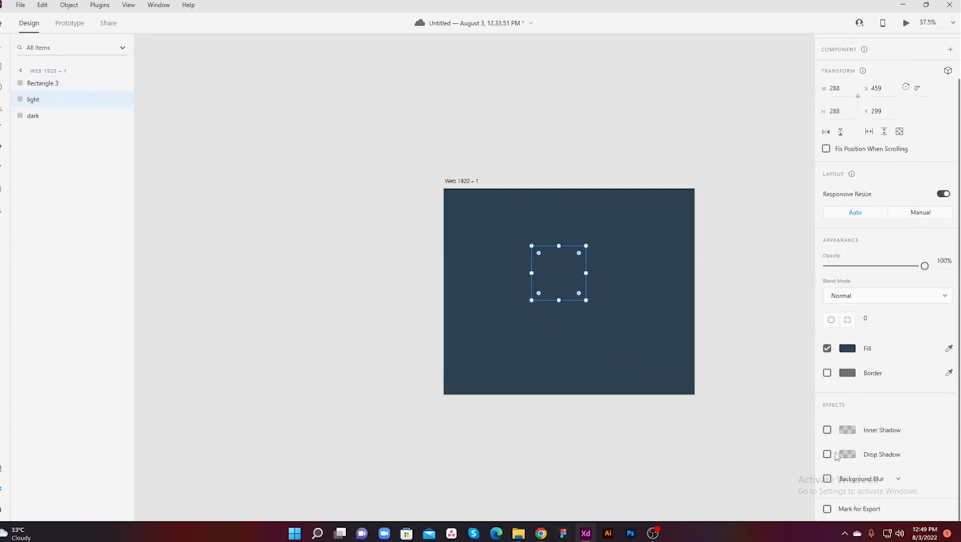
left_click(827, 454)
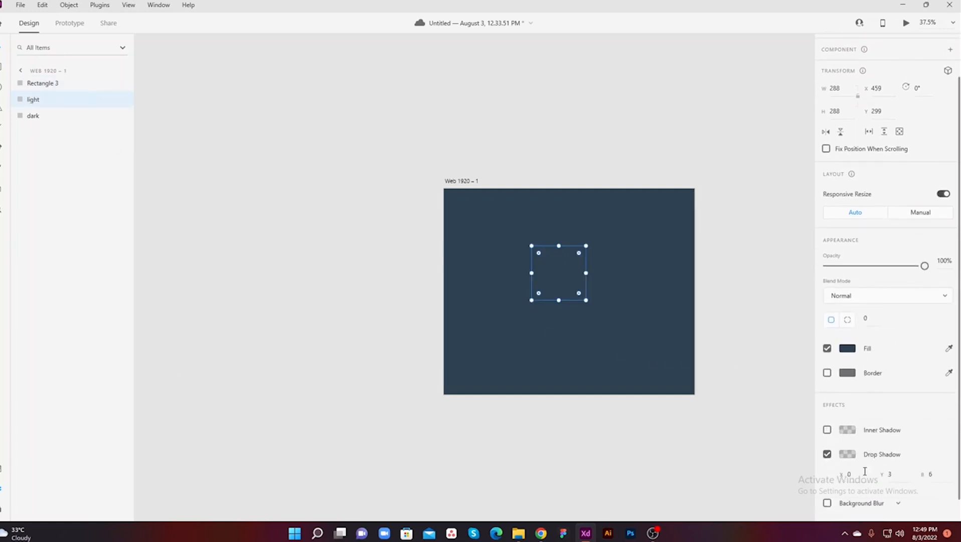
left_click(848, 454)
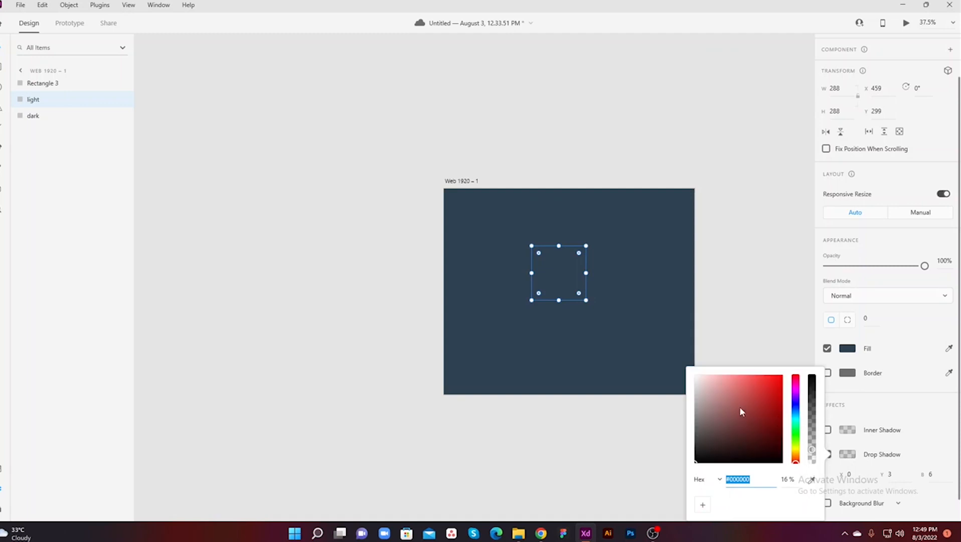
left_click(688, 384)
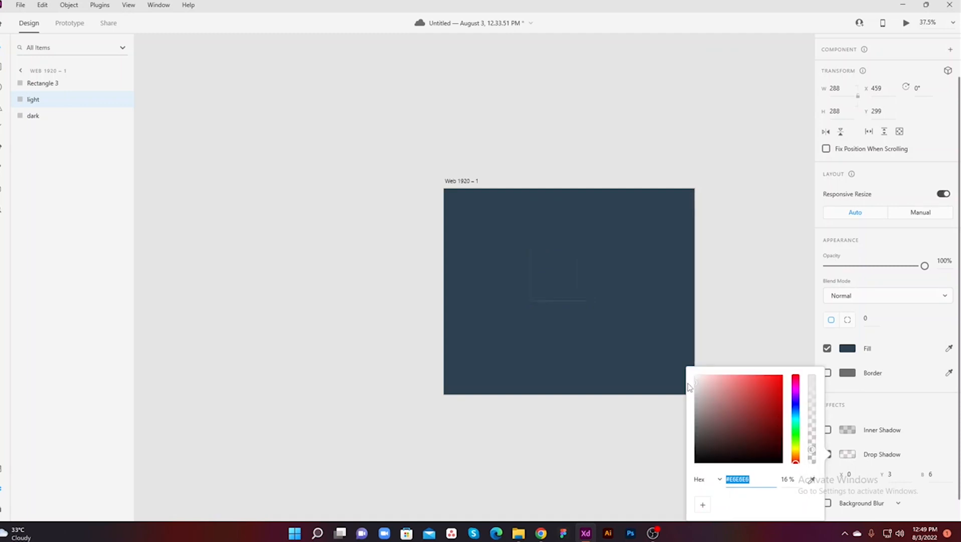
Step: Set both the X and Y offsets of the "light" layer's drop shadow to -10
left_click(897, 476)
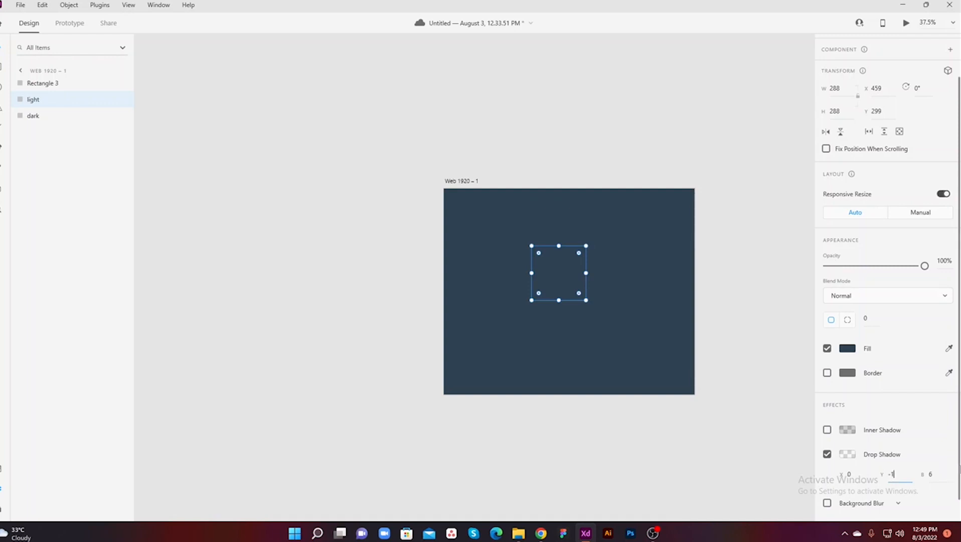
type("-10")
left_click(856, 474)
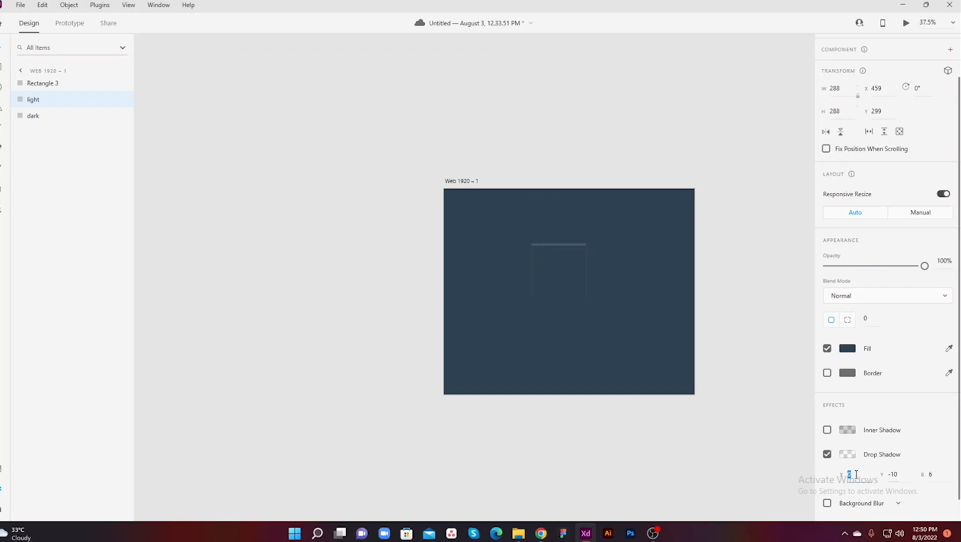
key("BackSpace")
type("-10")
key("Return")
Step: Set the "light" layer's shadow blur to 30 and increase the shadow colour's opacity slightly
left_click(933, 476)
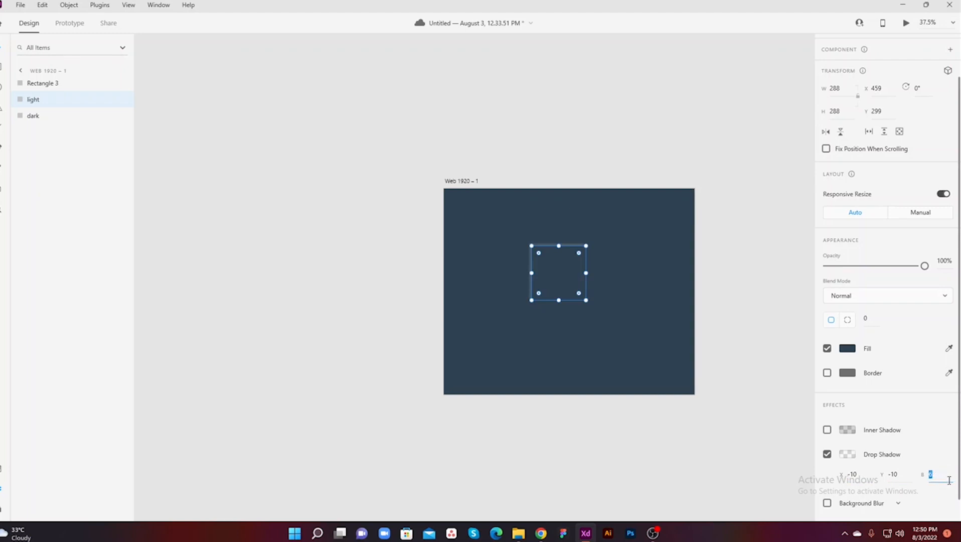
type("15")
key("Return")
left_click(938, 475)
key("Return")
left_click(850, 455)
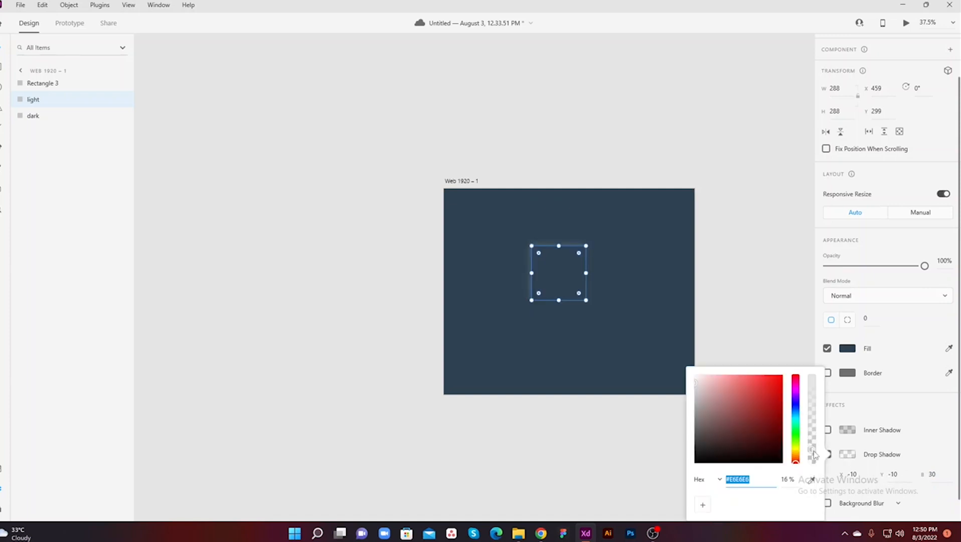
left_click_drag(814, 453, 815, 439)
Step: Add a drop shadow to the "dark" layer with its X and Y offsets set to 10
left_click(31, 117)
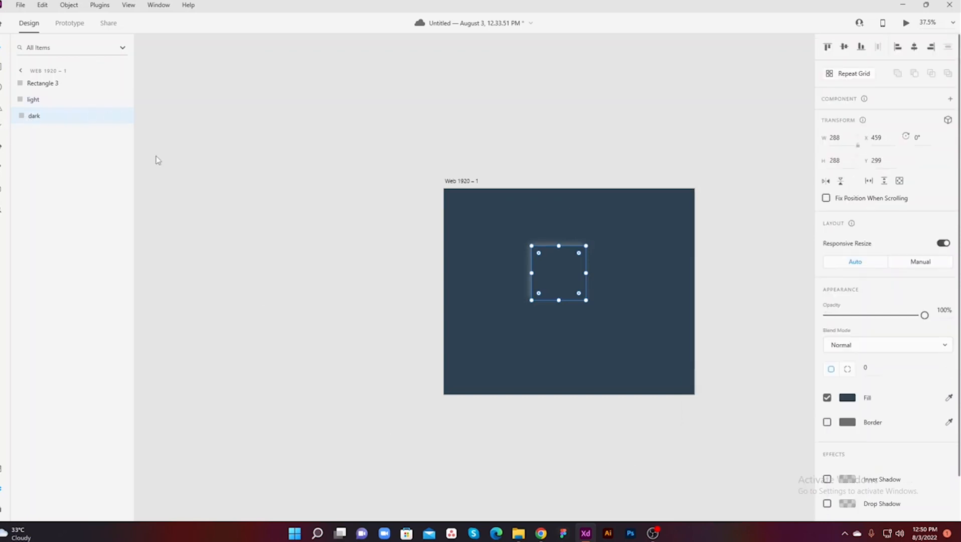
scroll(898, 466, "down", 2)
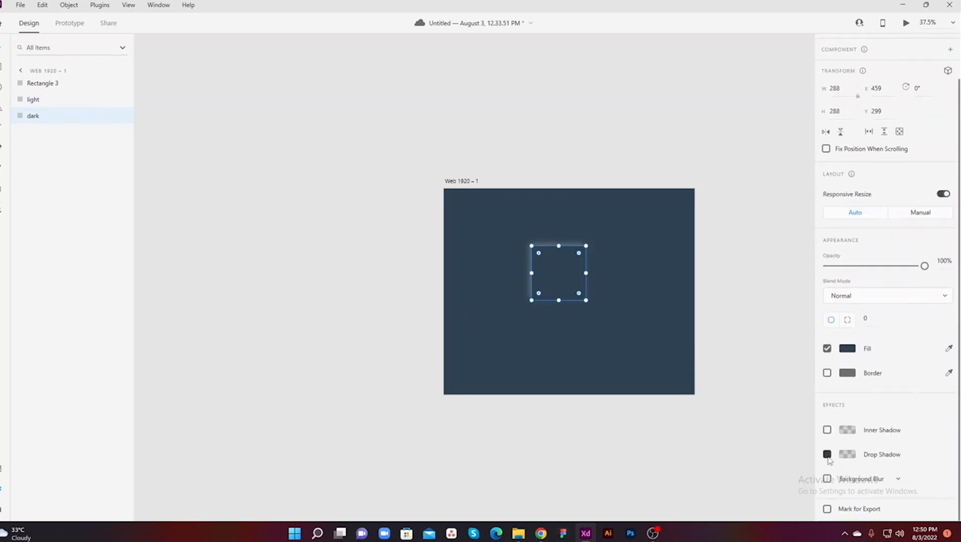
left_click(827, 454)
left_click(847, 454)
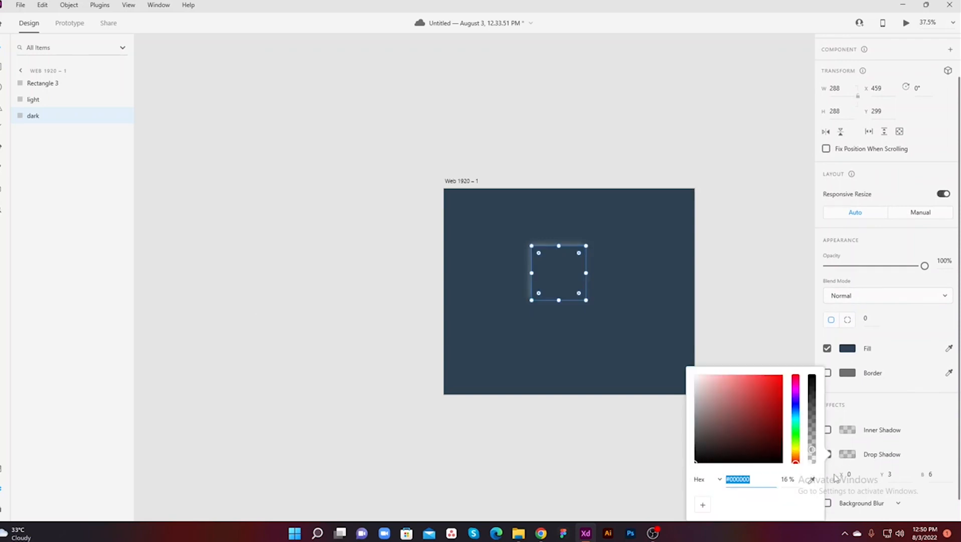
left_click(851, 475)
type("10")
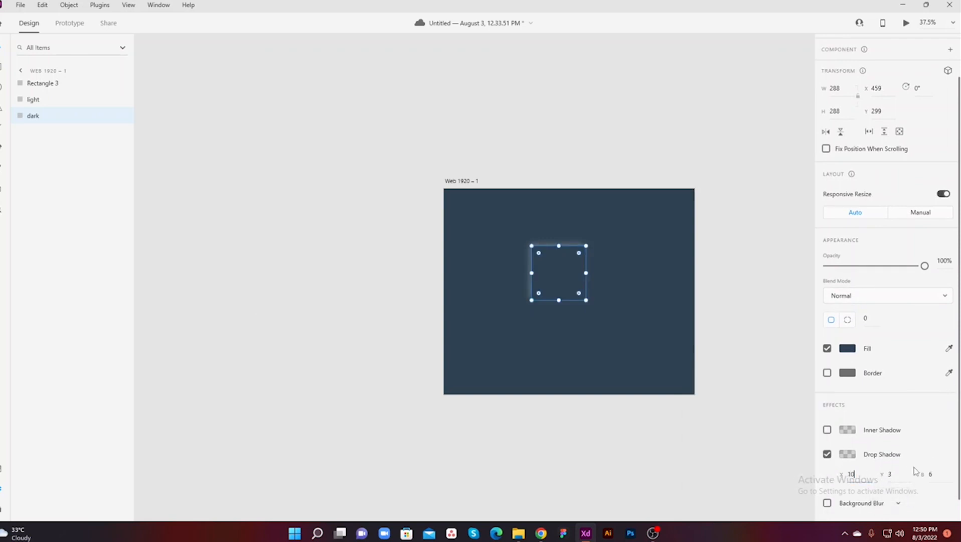
left_click(900, 473)
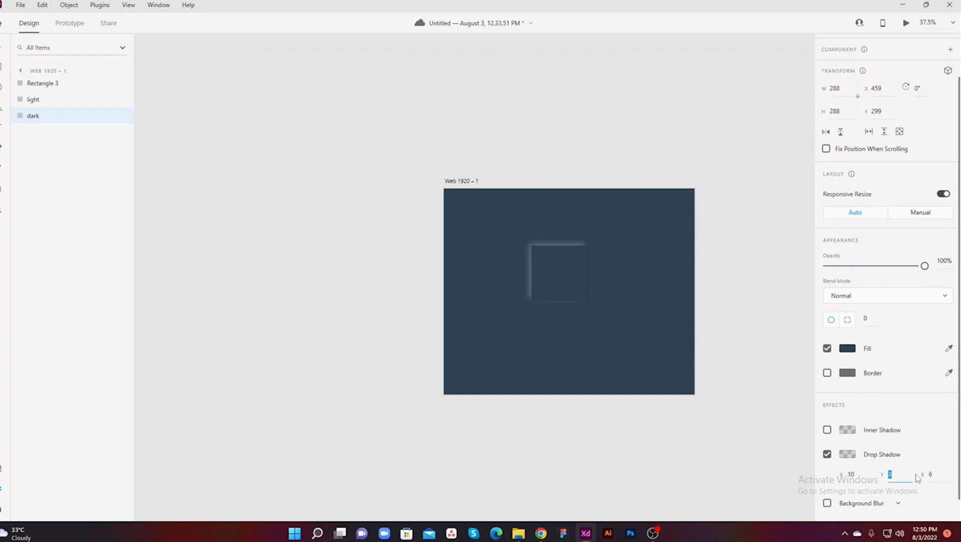
type("10")
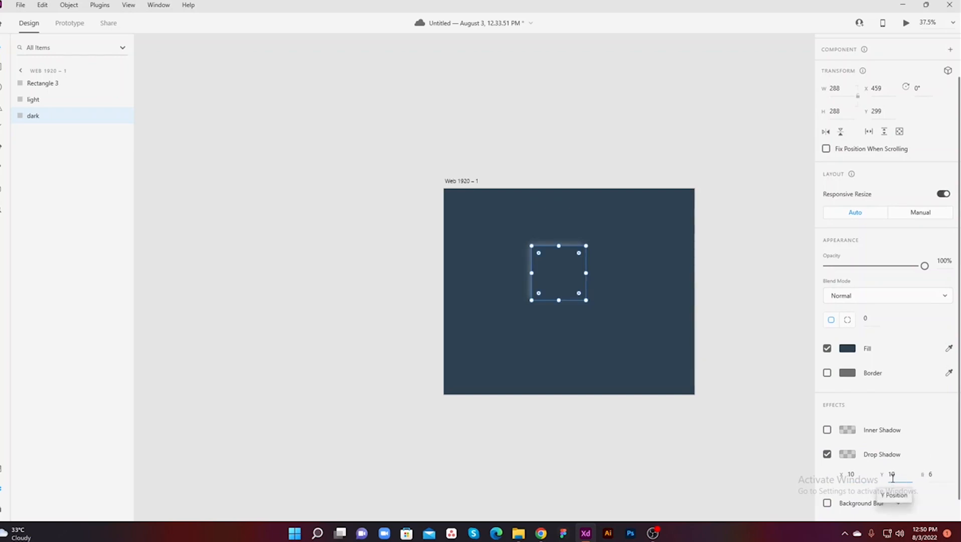
Step: Set the "dark" layer's shadow blur to 30 and inspect the shaded square up close
left_click(938, 475)
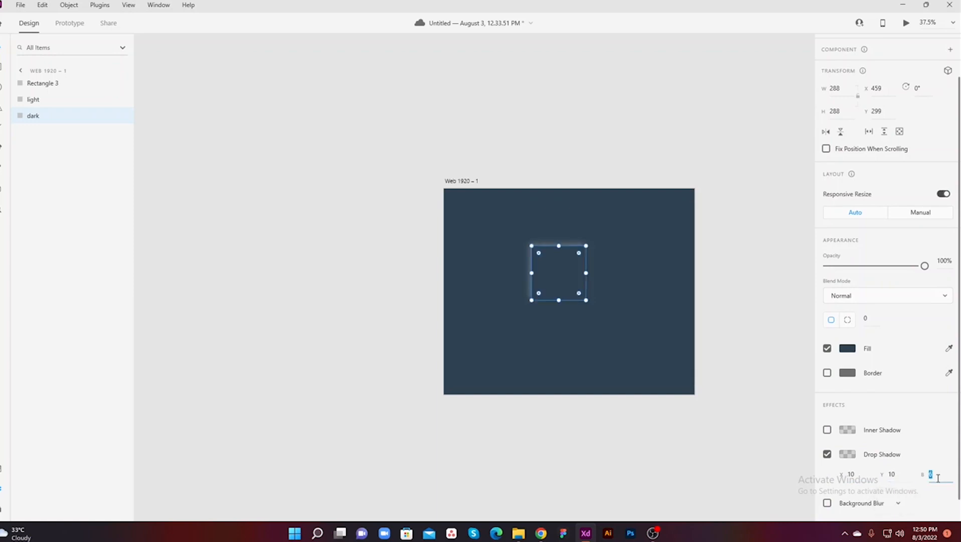
type("30")
key("Return")
left_click(756, 401)
scroll(579, 317, "up", 5)
scroll(605, 310, "down", 4)
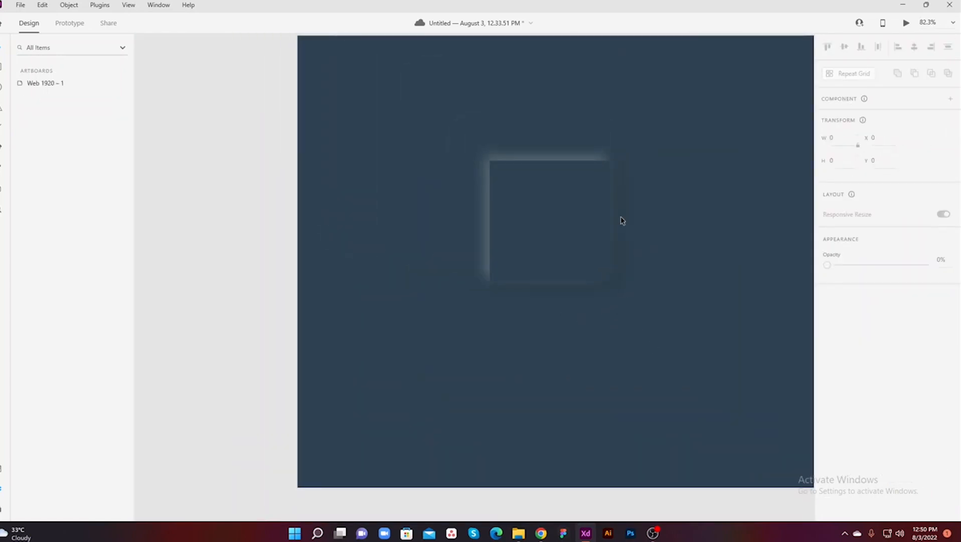
Step: Give all three stacked squares a corner radius of 20
left_click(617, 301)
key("ctrl+a")
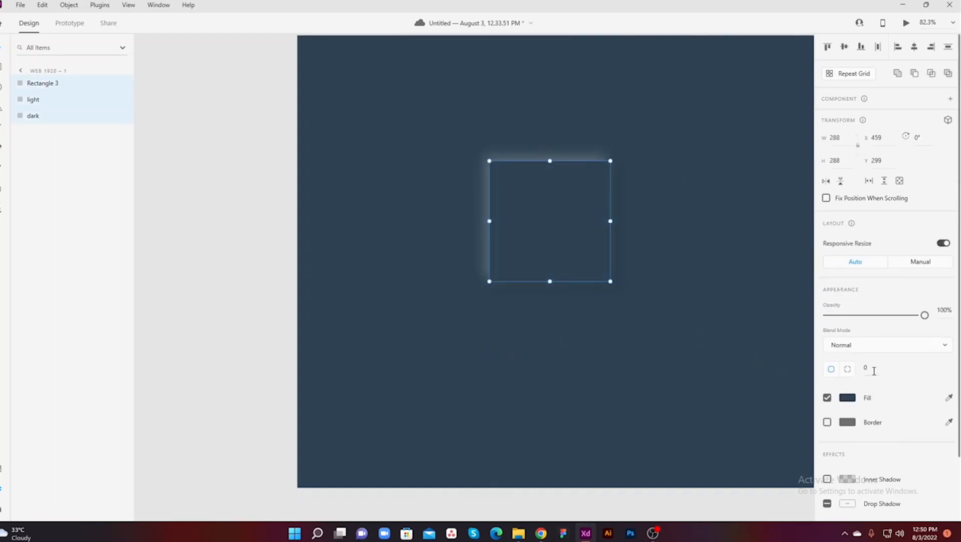
left_click(874, 371)
key("Return")
left_click(620, 354)
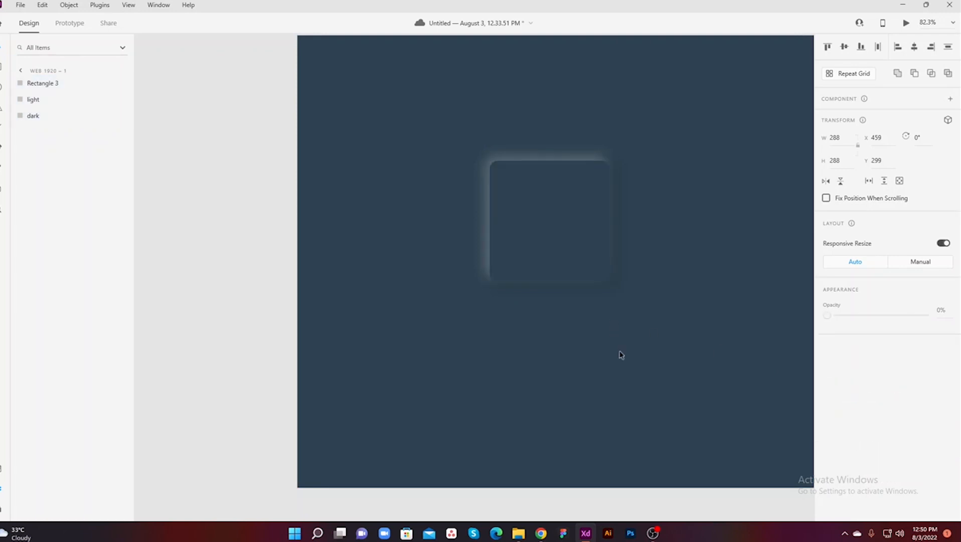
scroll(667, 266, "up", 2)
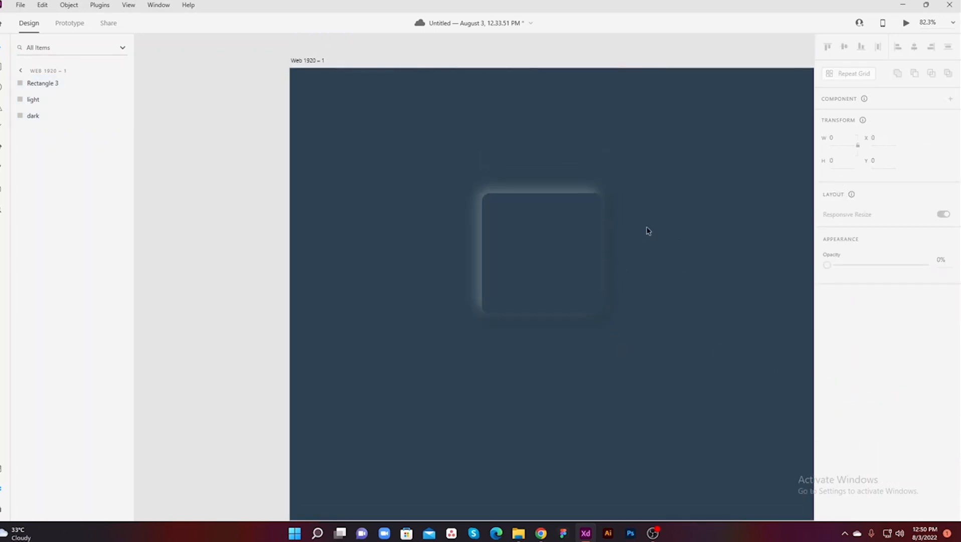
Step: Increase the opacity of the "dark" layer's black drop shadow colour
left_click(45, 116)
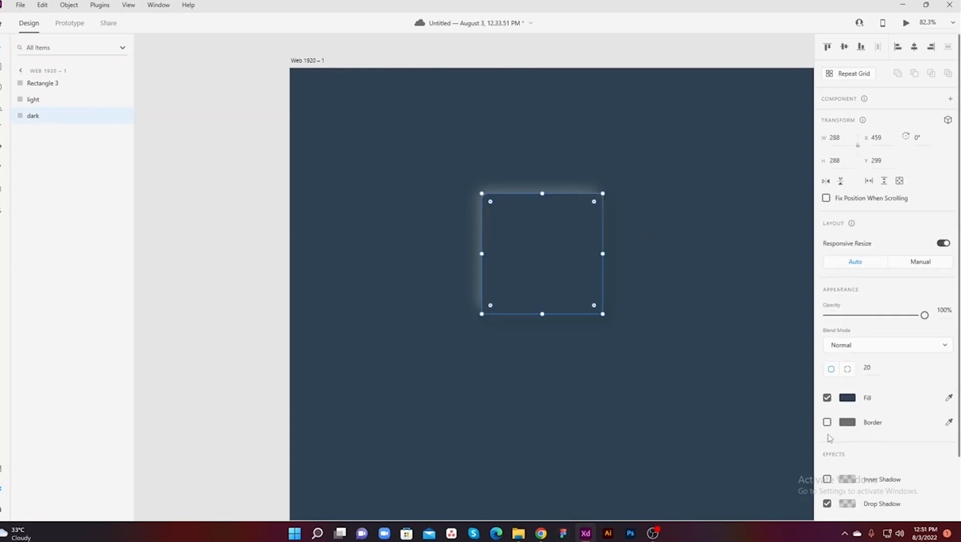
scroll(828, 437, "down", 3)
left_click(847, 430)
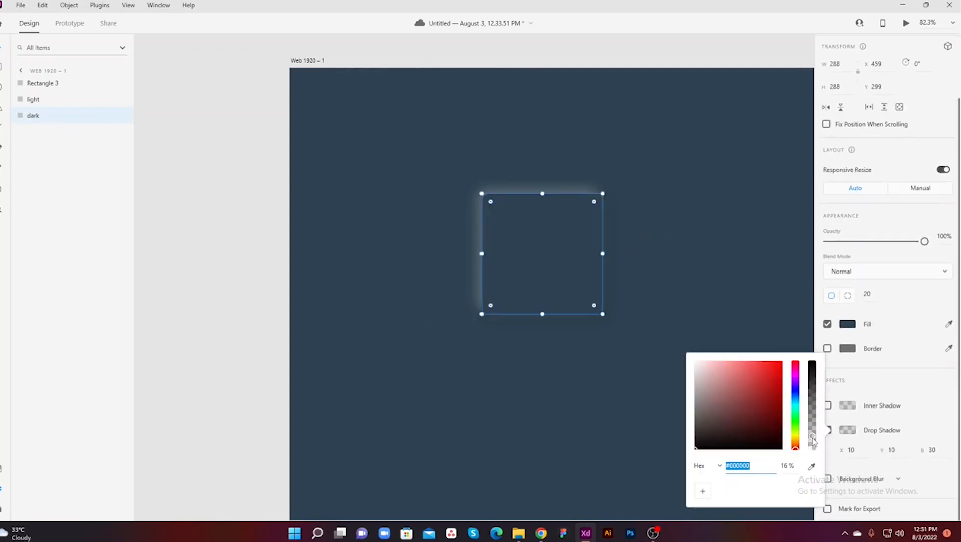
left_click_drag(813, 440, 812, 426)
left_click(812, 423)
left_click(626, 437)
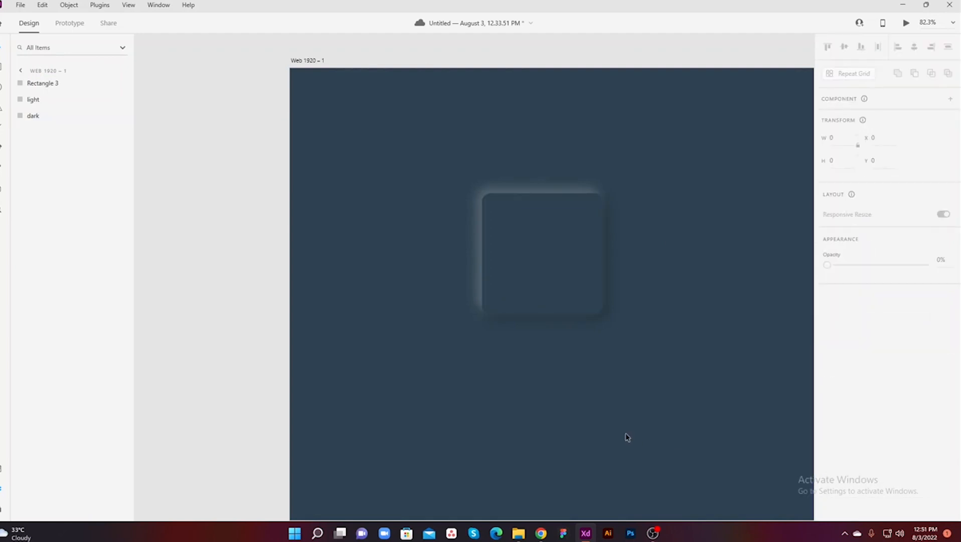
left_click_drag(667, 279, 558, 336)
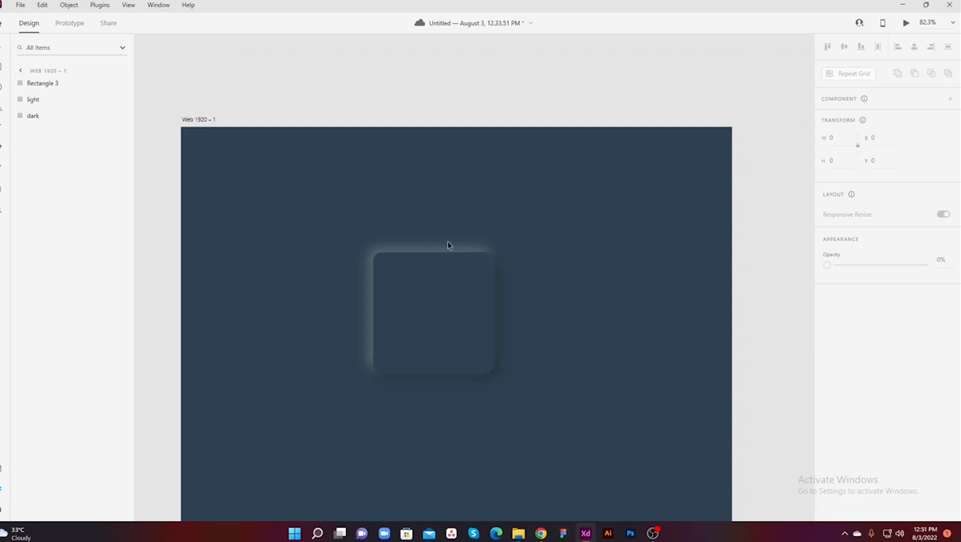
Step: Lower the opacity of the "light" layer's drop shadow colour to about 19% and check the softened square
left_click(33, 99)
scroll(855, 466, "down", 2)
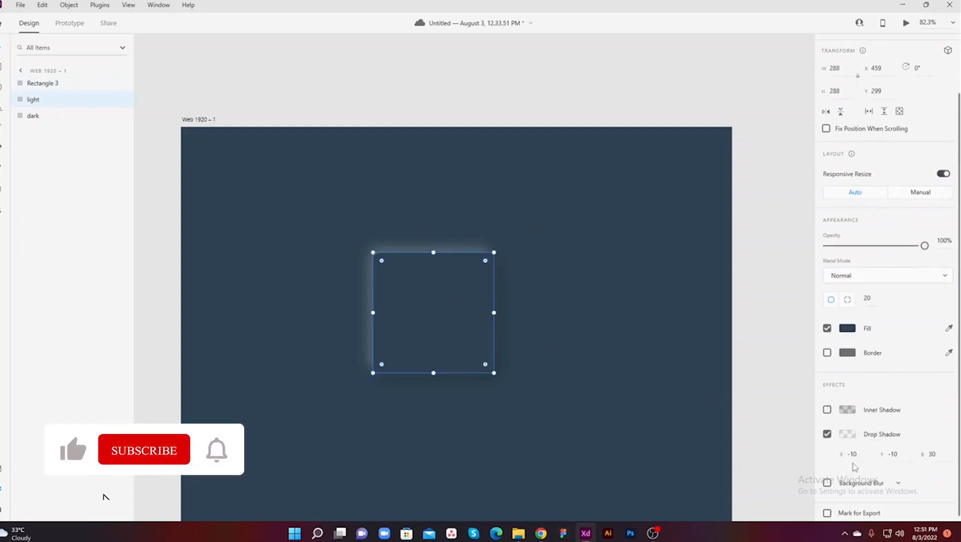
left_click(848, 431)
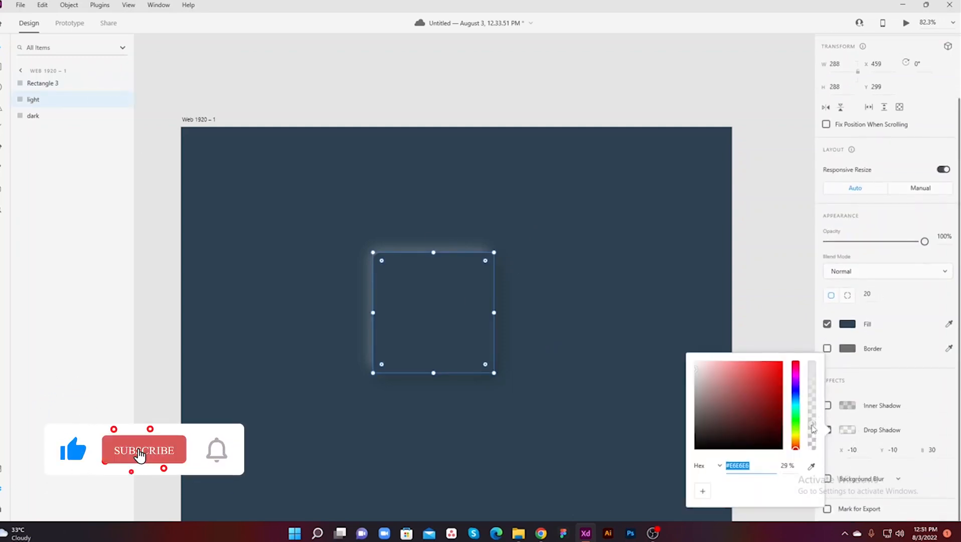
left_click_drag(813, 428, 814, 438)
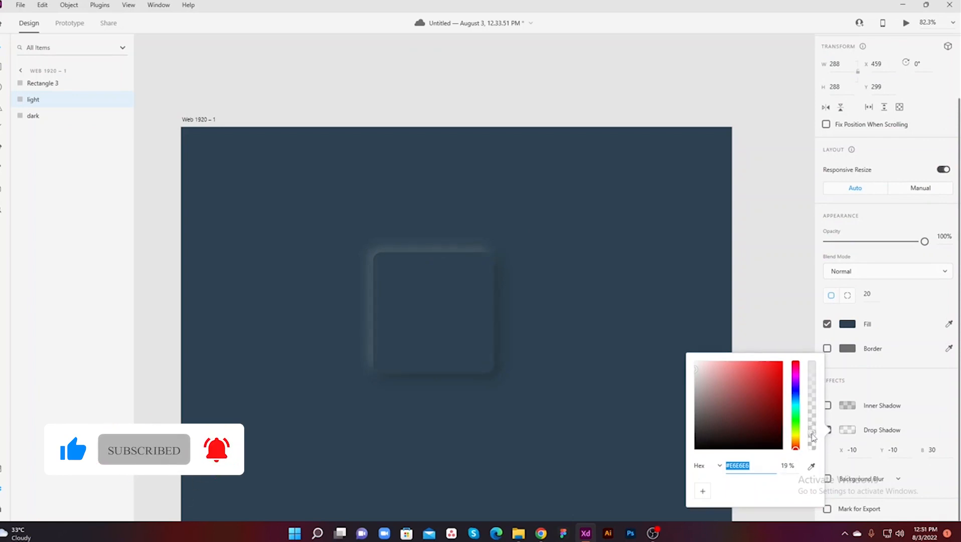
left_click(579, 300)
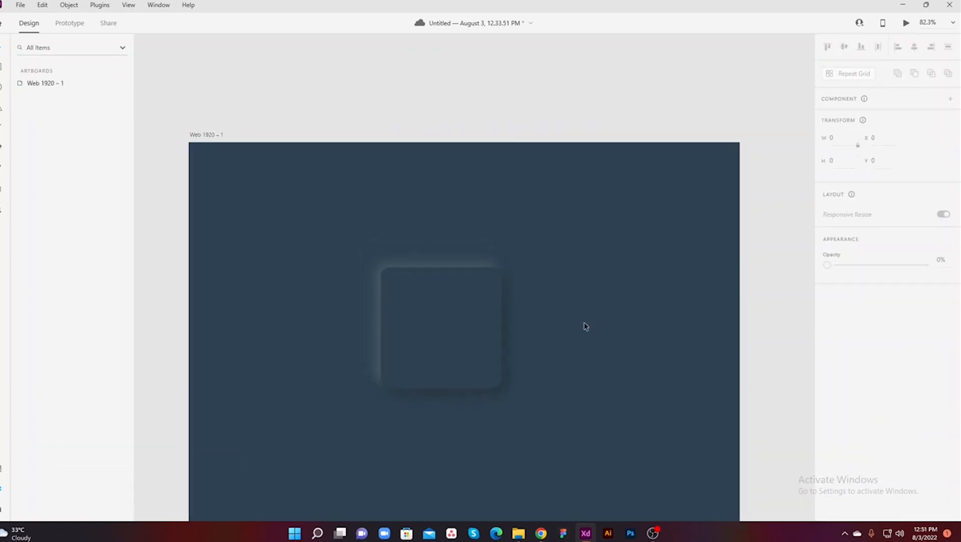
scroll(586, 325, "down", 3)
left_click_drag(577, 307, 611, 293)
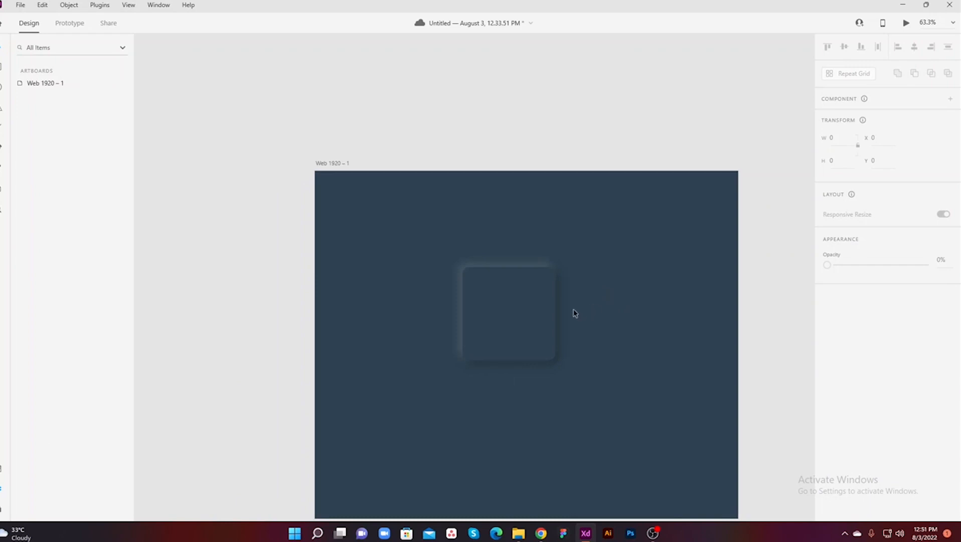
scroll(575, 313, "up", 3)
Step: Group the three stacked squares together
left_click_drag(620, 221, 393, 422)
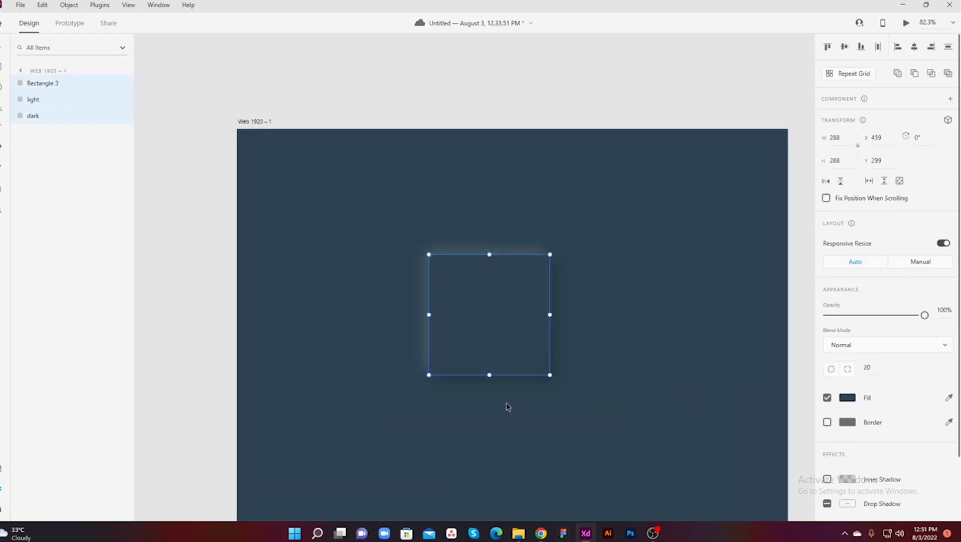
key("ctrl+g")
left_click(586, 349)
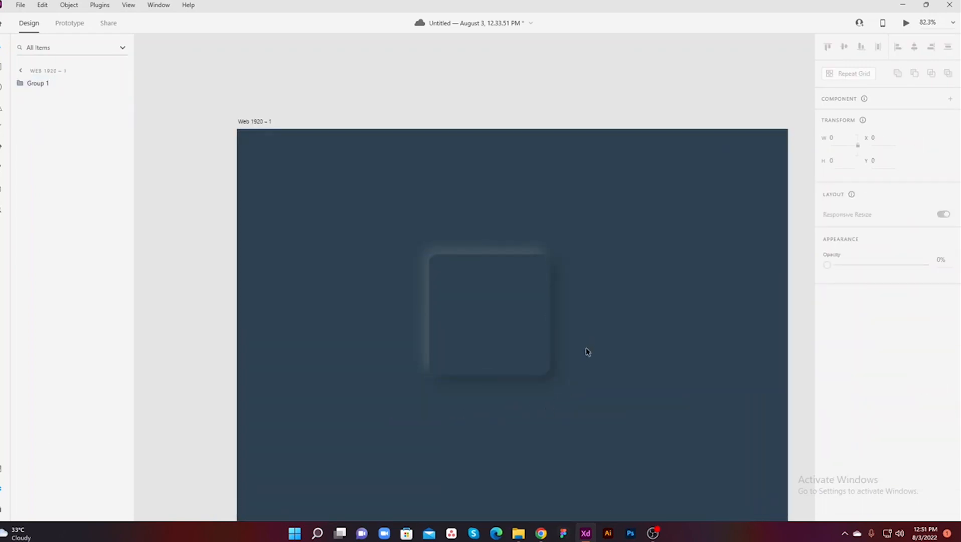
Step: Open the Auto Icon plugin and search its icons for "faceb"
left_click(2, 509)
left_click(51, 89)
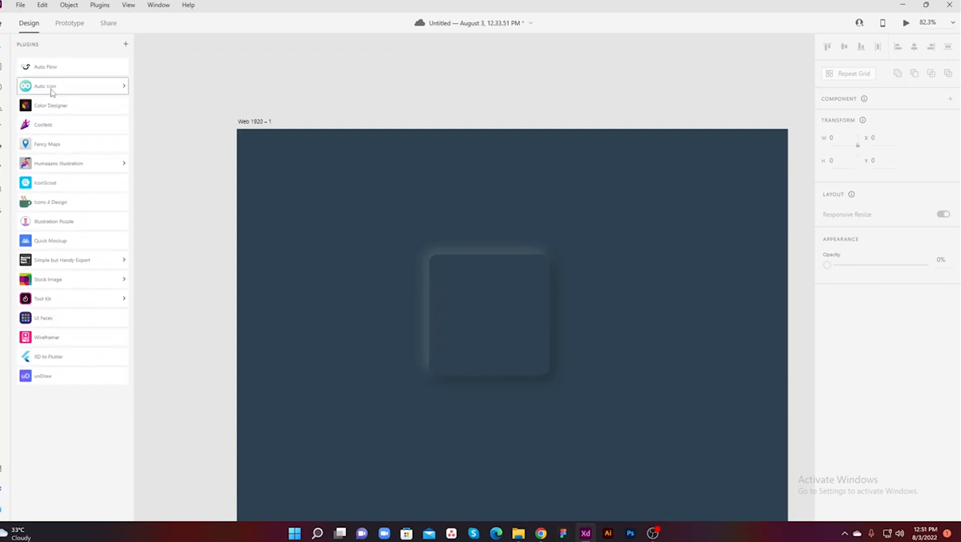
left_click(52, 91)
left_click(41, 110)
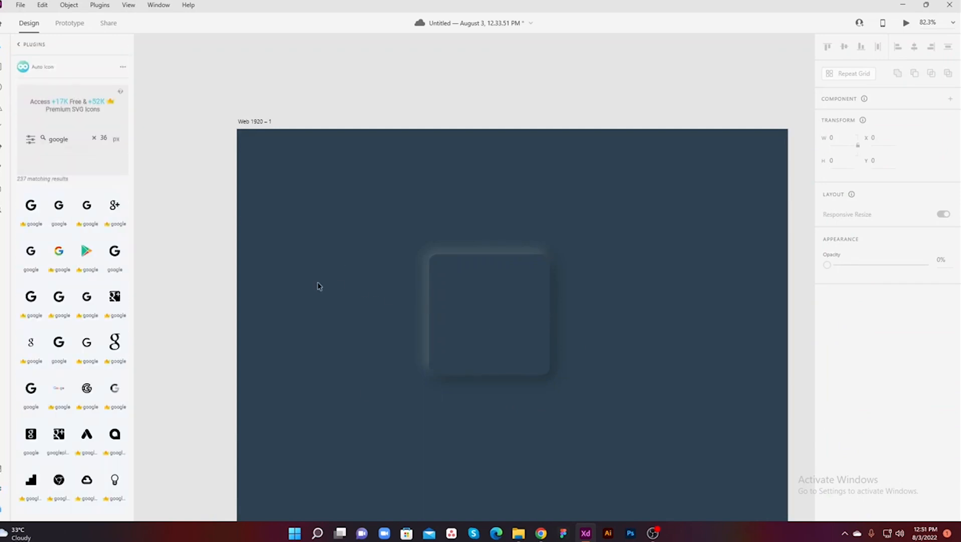
left_click(70, 139)
left_click(73, 139)
left_click_drag(80, 139, 51, 142)
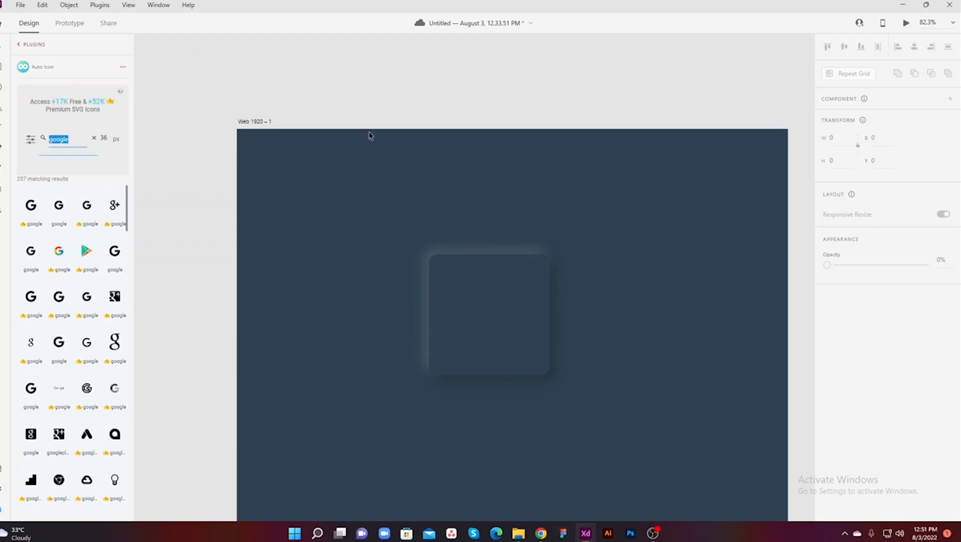
type("faceb")
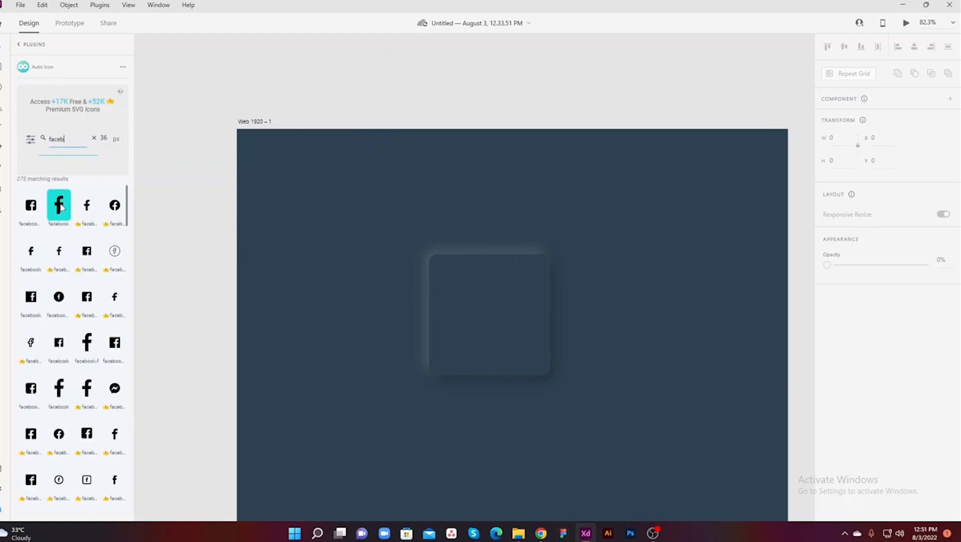
Step: Place the plain Facebook "f" icon on the raised square and centre the two on each other horizontally and vertically
left_click_drag(58, 209, 502, 335)
left_click(356, 305)
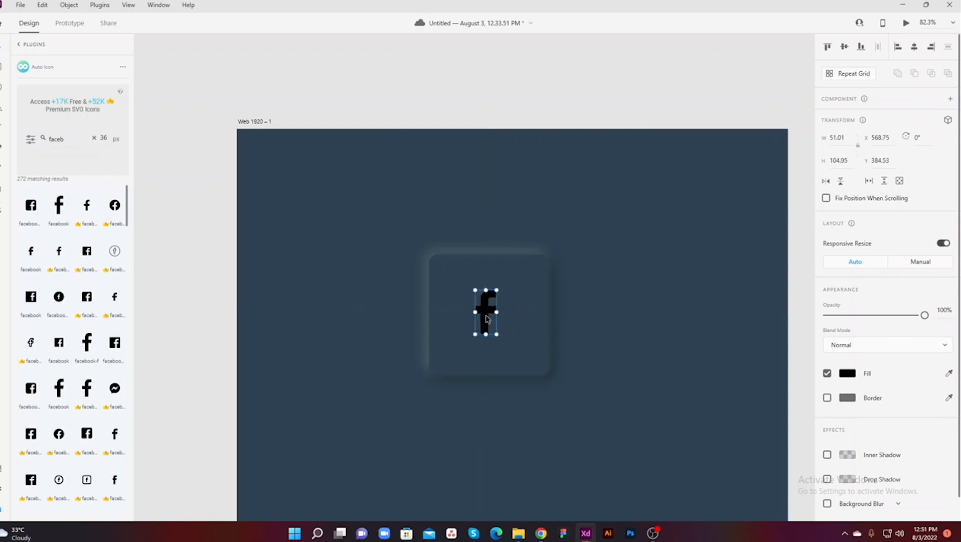
left_click(514, 312, "shift")
left_click(845, 47)
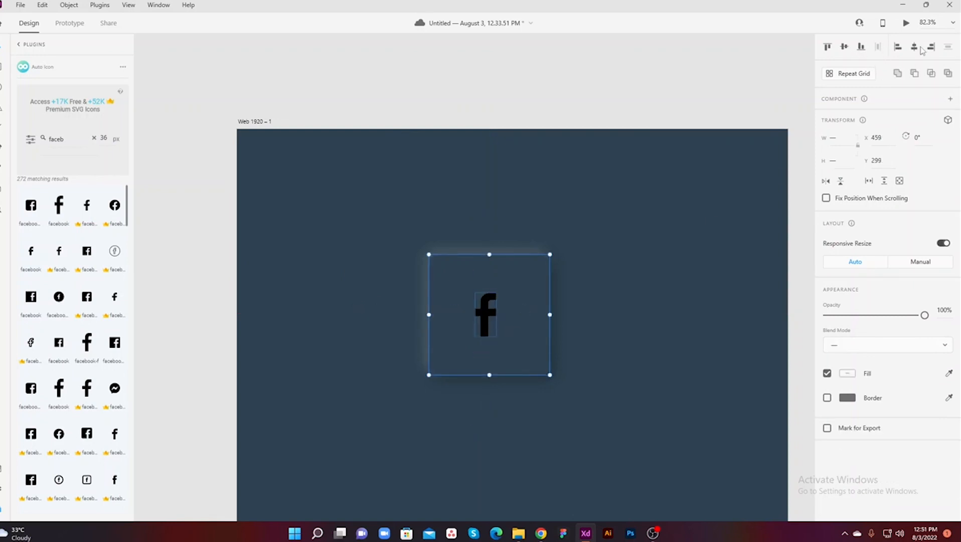
left_click(915, 47)
key("ctrl+g")
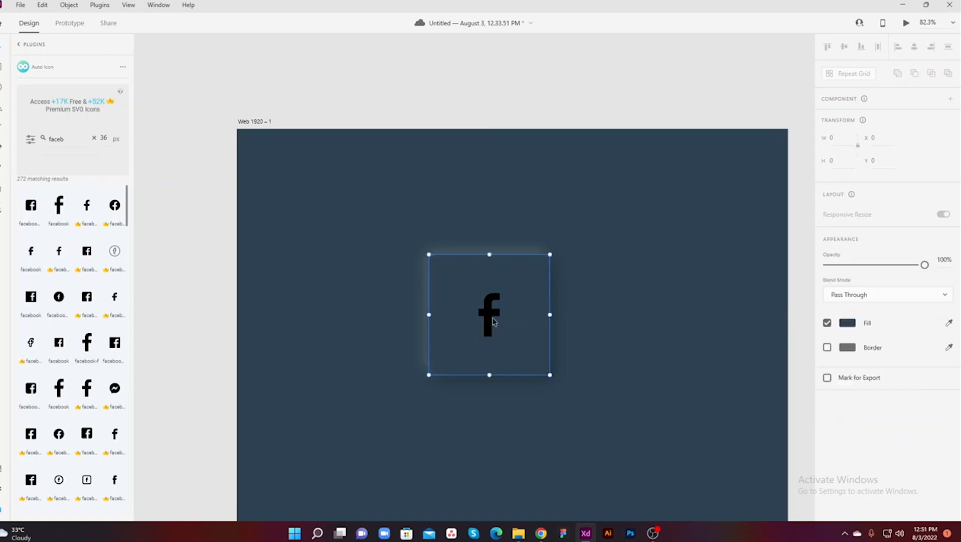
Step: Change the "f" icon's fill to a linear gradient and tilt the gradient line diagonally across the icon
double_click(488, 315)
left_click(847, 376)
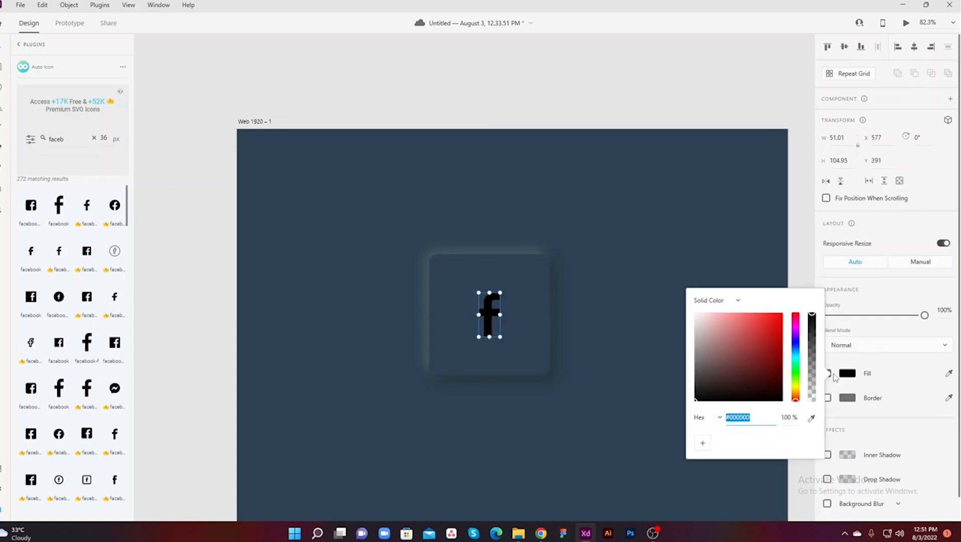
left_click(739, 302)
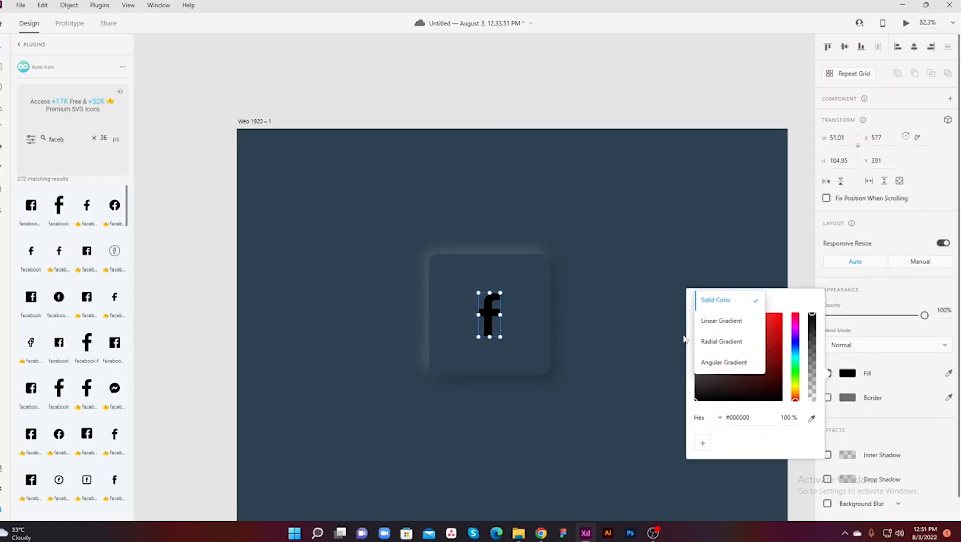
left_click(731, 324)
left_click_drag(489, 293, 485, 293)
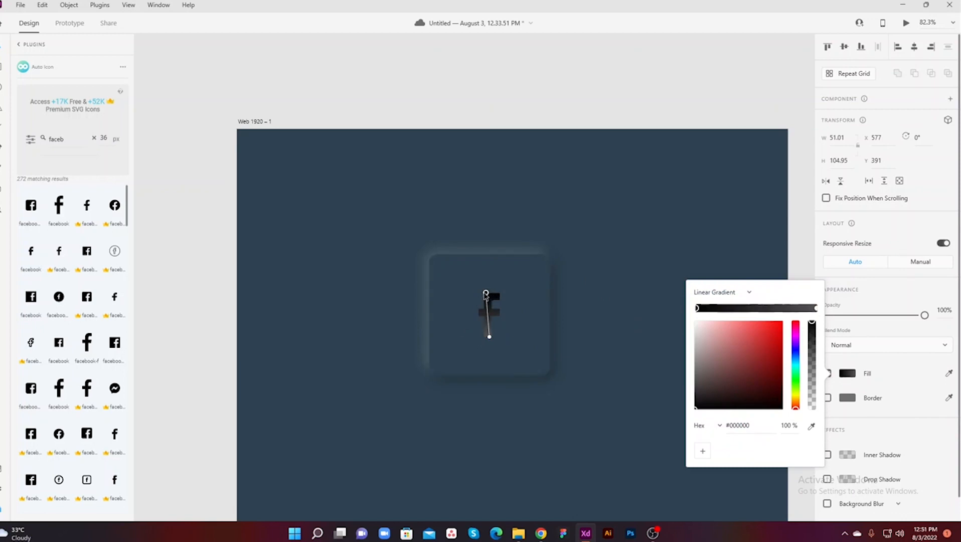
left_click_drag(491, 338, 497, 336)
Step: Colour the icon gradient's start stop teal #6BC5BF and its end stop blue #0061B7
left_click_drag(798, 378, 797, 369)
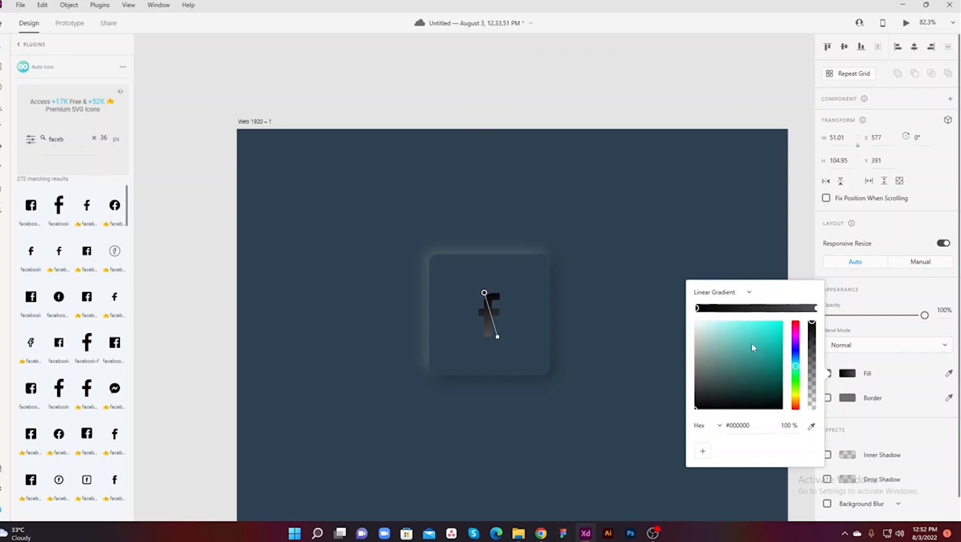
left_click_drag(737, 342, 734, 341)
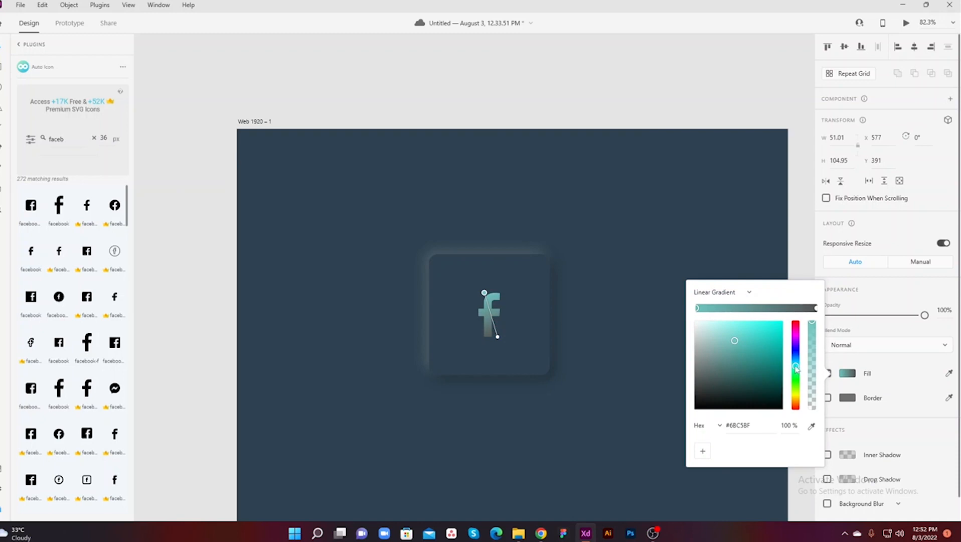
left_click(816, 308)
left_click_drag(797, 401, 786, 348)
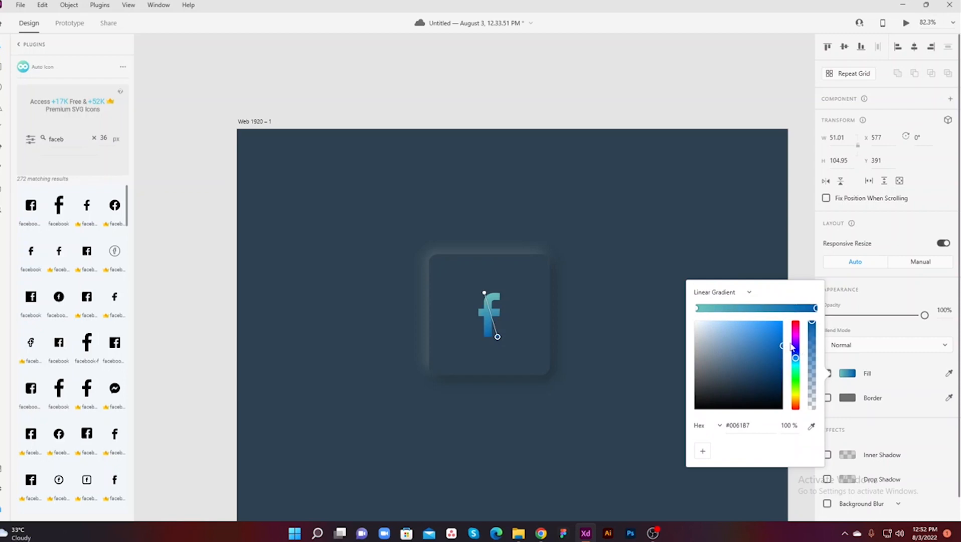
Step: Recolour the icon gradient's start stop to bright cyan #4EEDF9 and shift its start point slightly outward
left_click(697, 308)
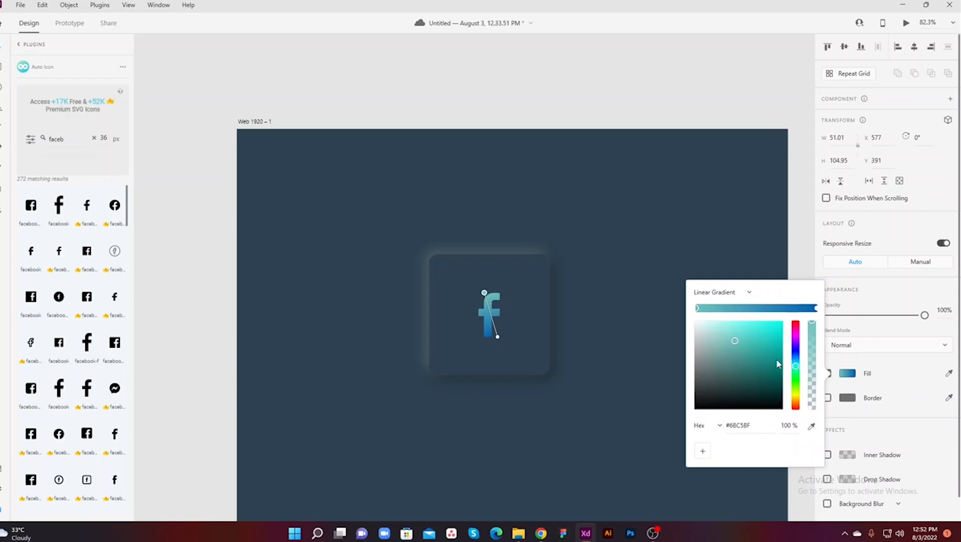
left_click_drag(798, 368, 799, 367)
left_click_drag(735, 340, 757, 325)
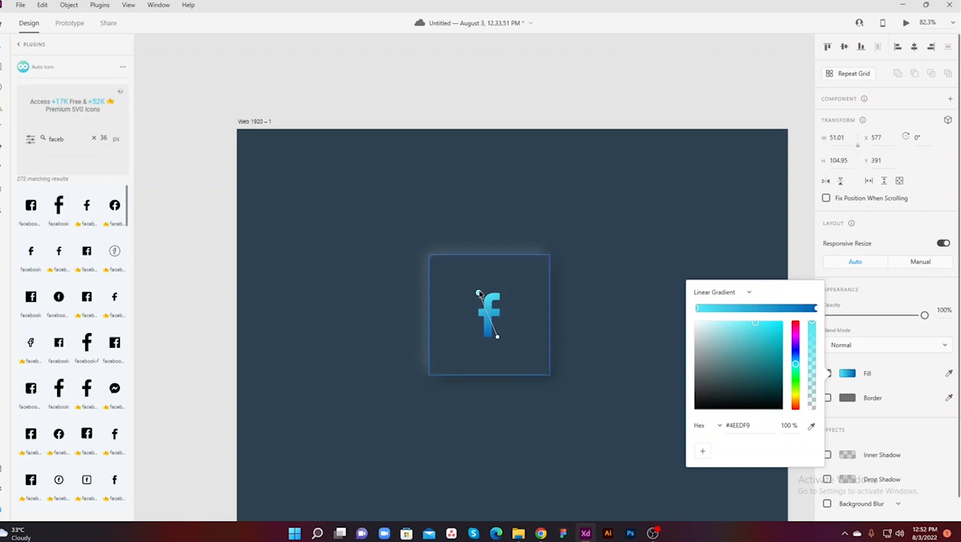
left_click(200, 216)
Step: Move the Facebook icon and its square to the artboard's upper-left corner and shrink them about their centre to roughly half size
left_click_drag(603, 317, 548, 272)
scroll(588, 333, "down", 3)
left_click_drag(548, 217, 392, 358)
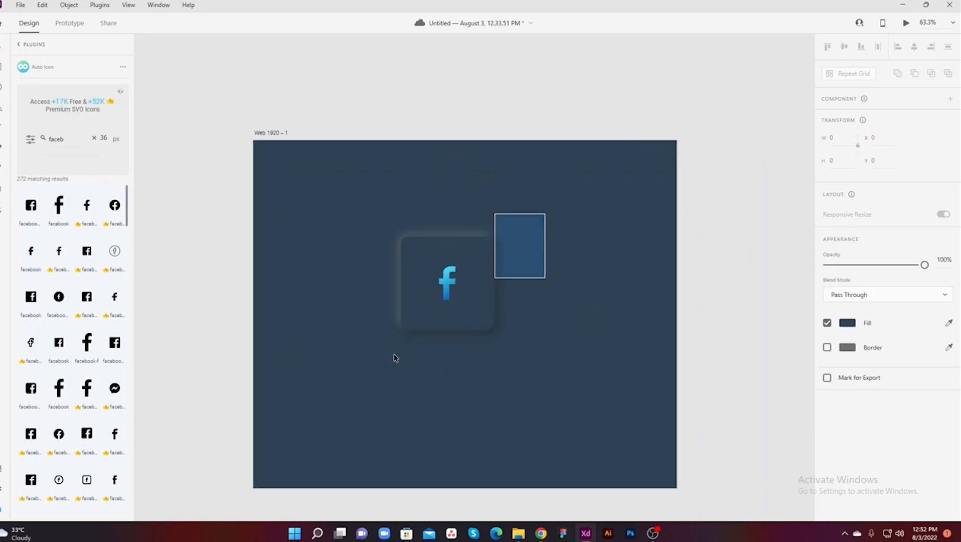
left_click_drag(455, 302, 335, 230)
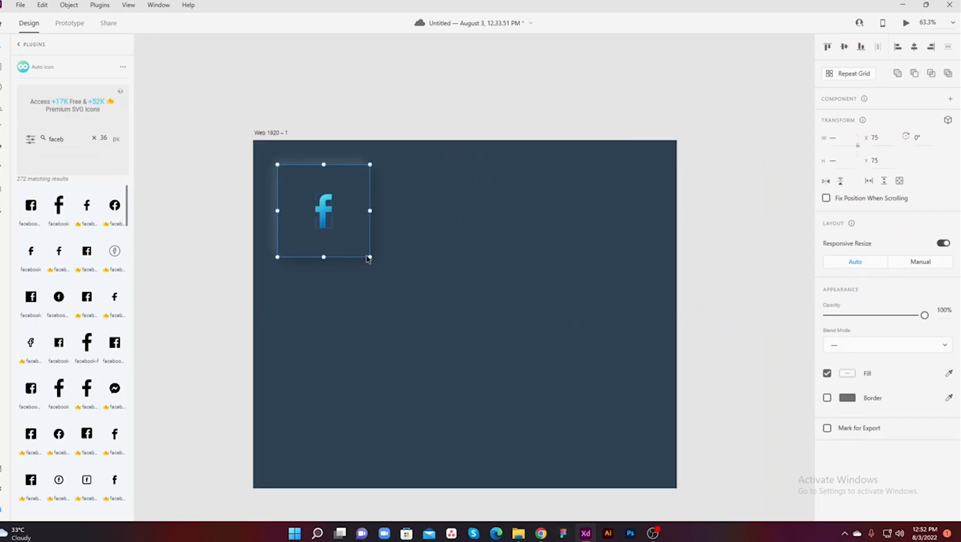
left_click_drag(370, 258, 349, 237)
left_click(393, 245)
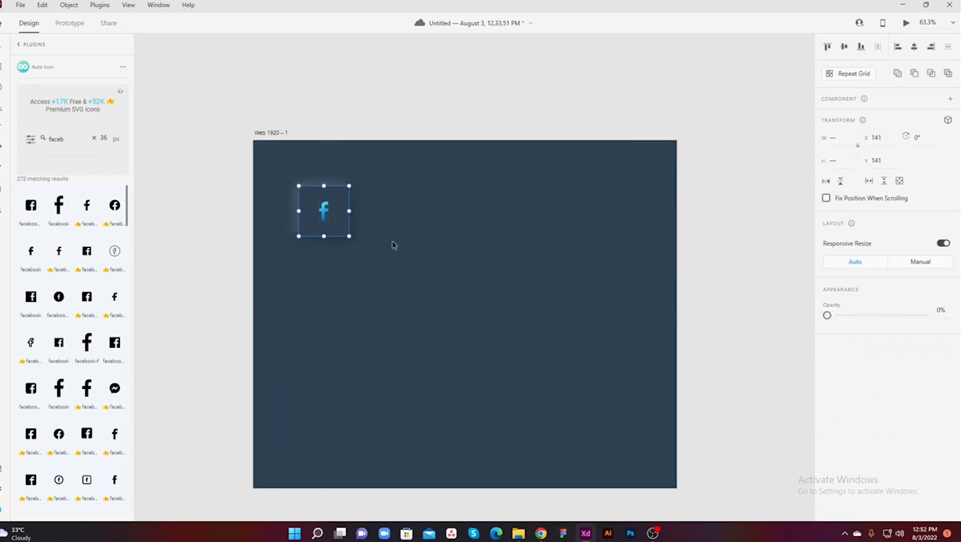
Step: Draw a circle about 176 px in diameter below and beside the Facebook button and select it for editing
left_click_drag(394, 280, 419, 301)
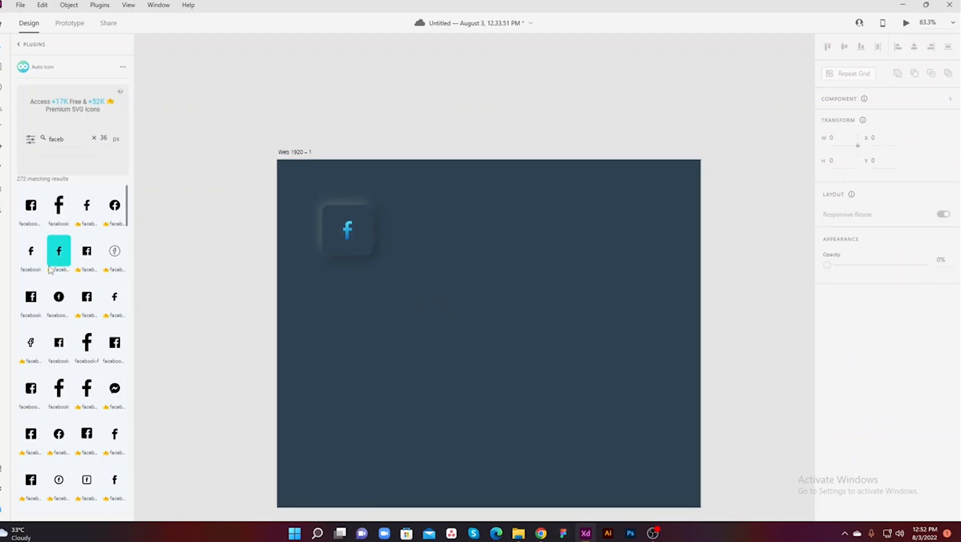
left_click(1, 88)
mouse_move(461, 284)
left_mouse_down()
mouse_move(502, 318)
mouse_move(490, 311)
left_mouse_up()
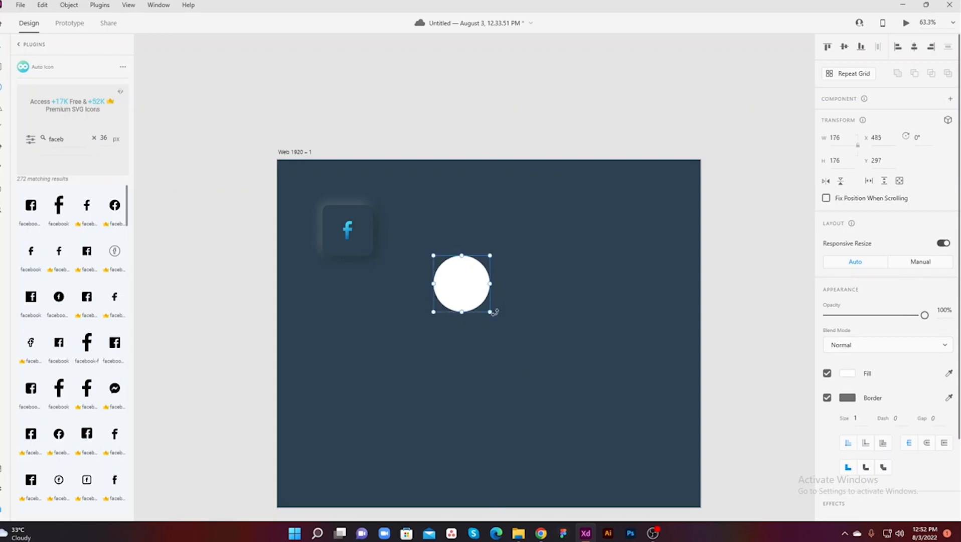
left_click(2, 53)
left_click(420, 365)
left_click_drag(521, 349, 522, 358)
left_click(478, 302)
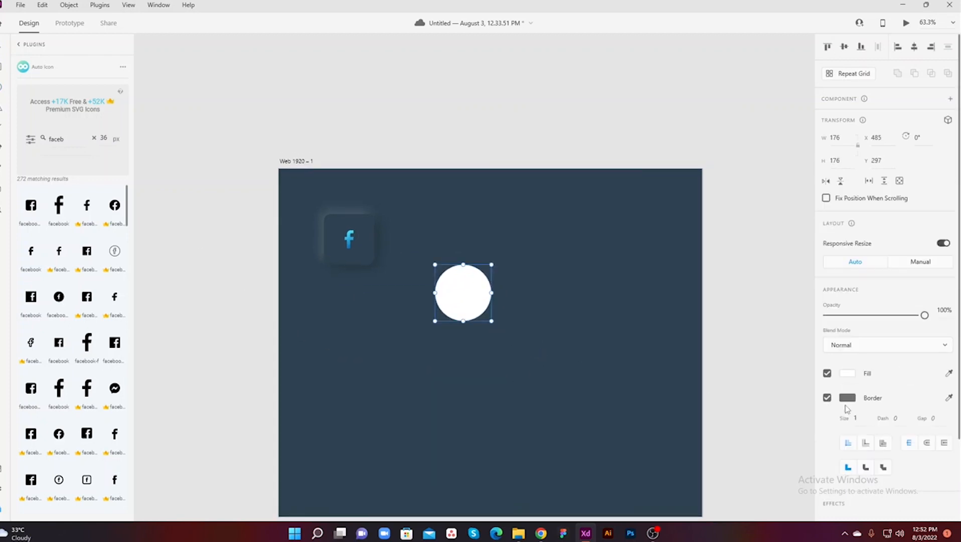
Step: Fill the circle with the artboard's dark blue background colour by sampling it, and turn off the circle's border
left_click(949, 373)
left_click(524, 346)
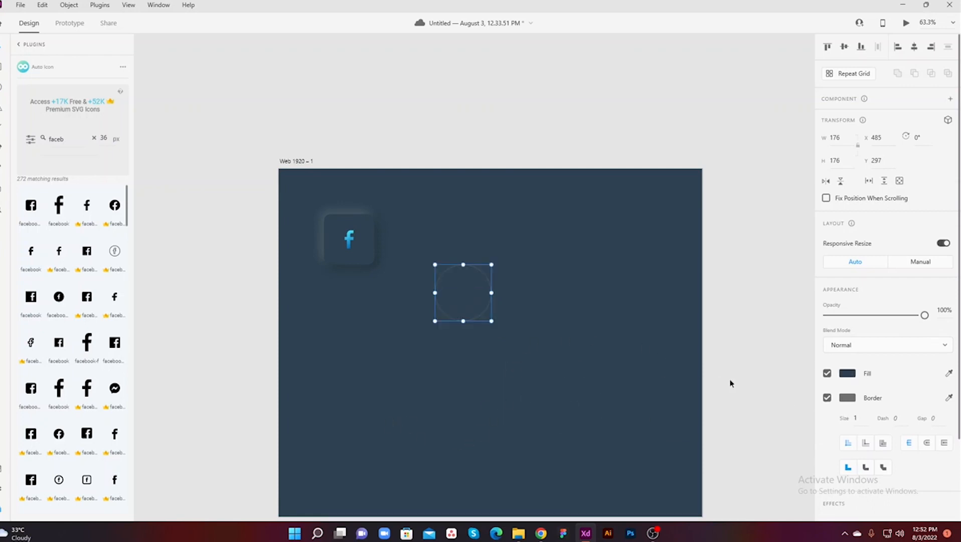
left_click(827, 398)
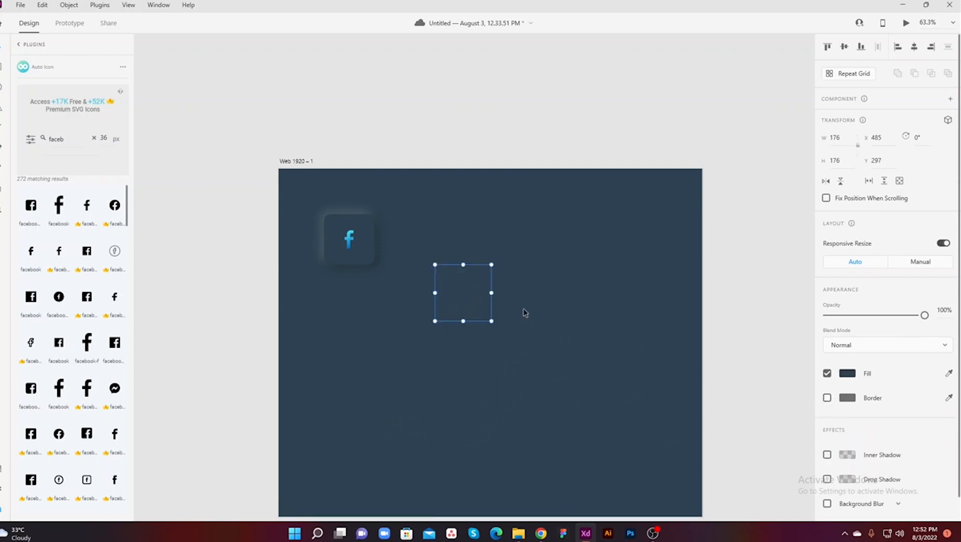
Step: Show the artboard's layer list and duplicate the circle twice in place
left_click(3, 491)
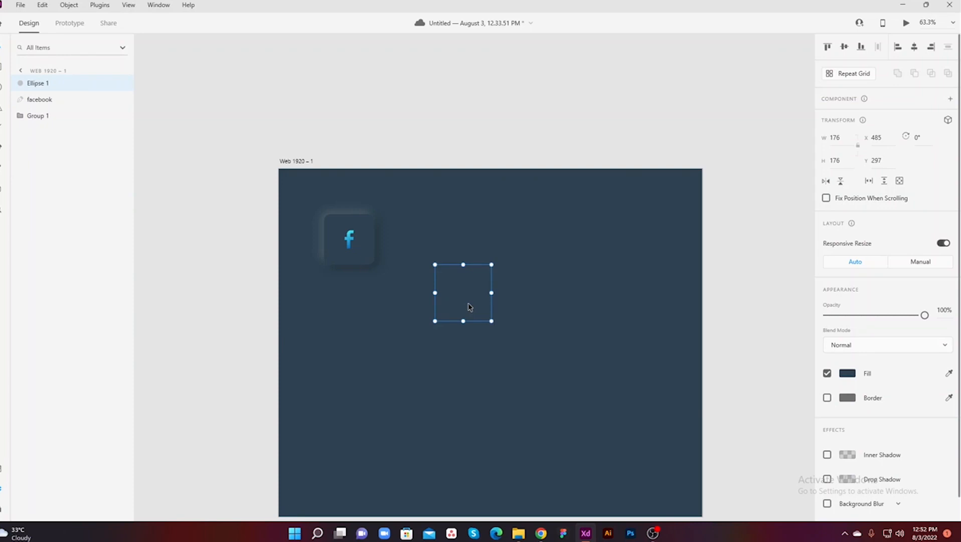
key("ctrl+d")
key("ctrl+d")
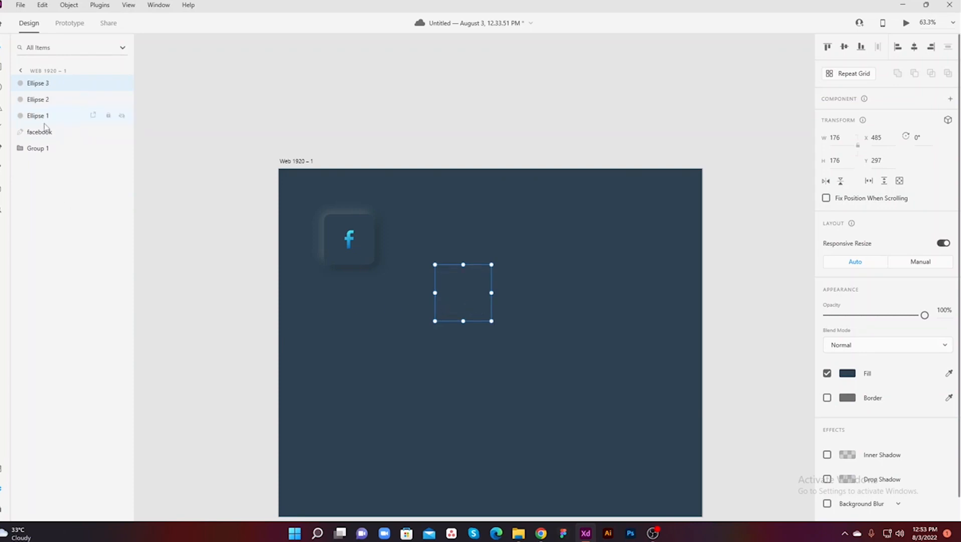
Step: Rename the middle circle layer "light" and the lowest circle layer "dark"
left_click(39, 102)
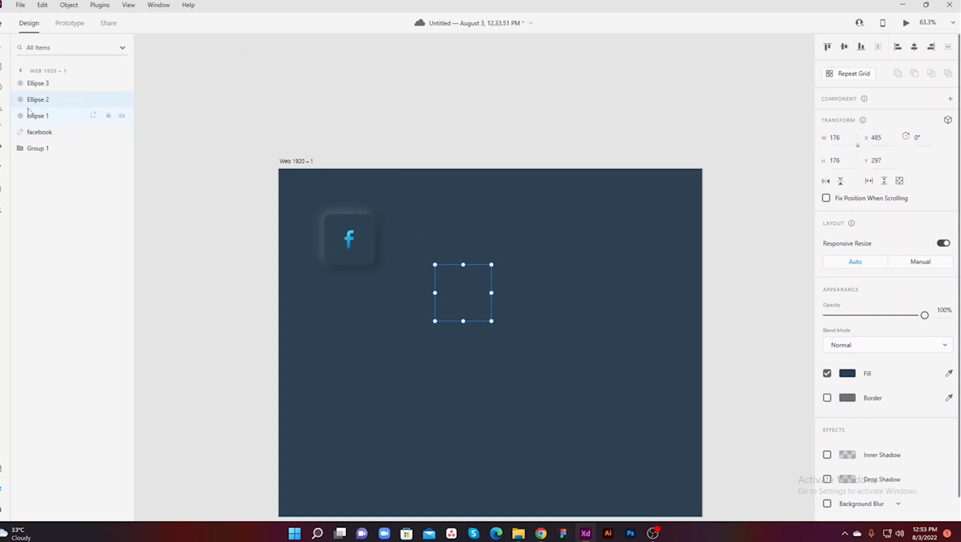
double_click(54, 100)
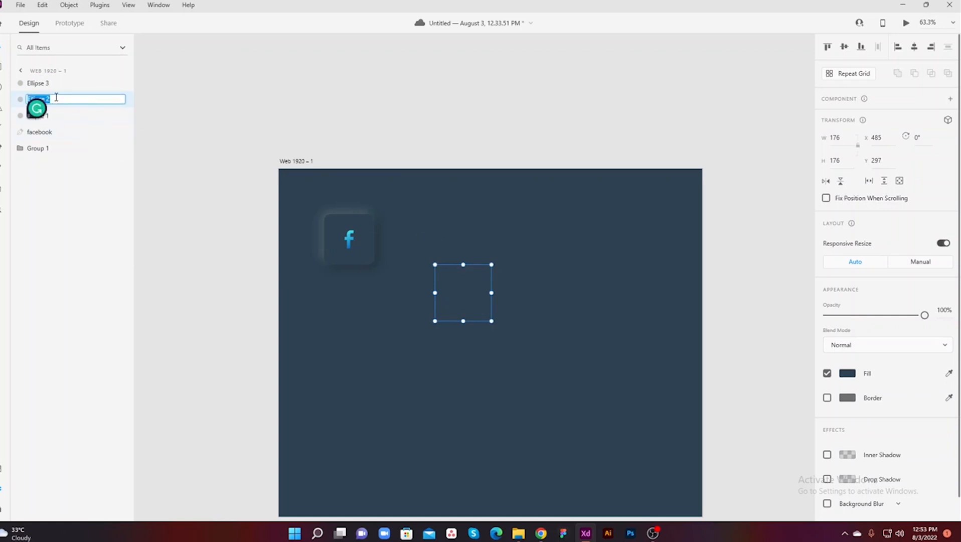
key("BackSpace")
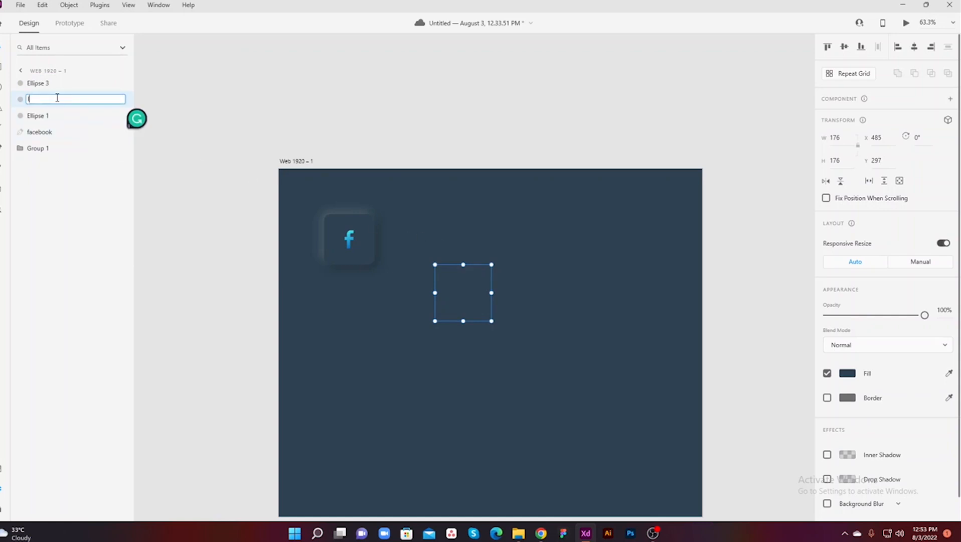
type("light")
key("Return")
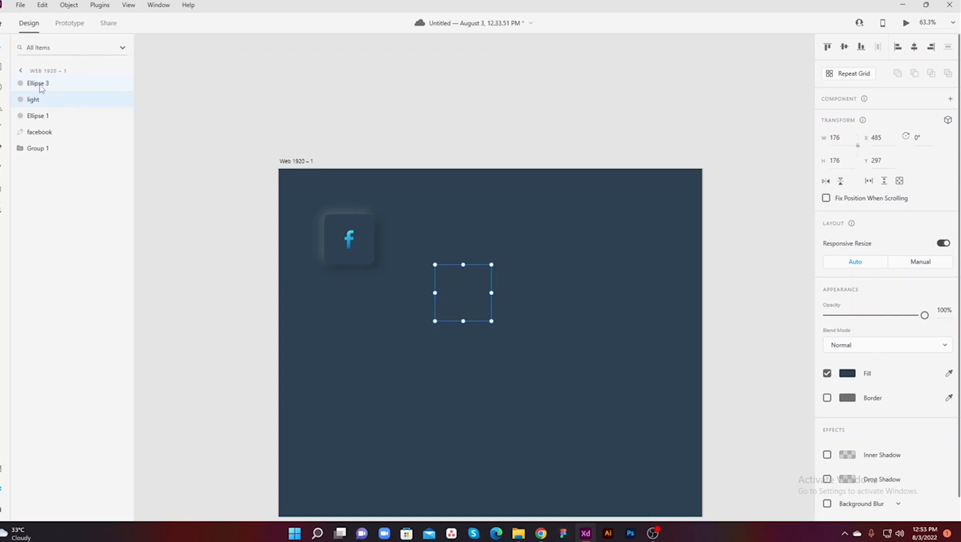
double_click(42, 115)
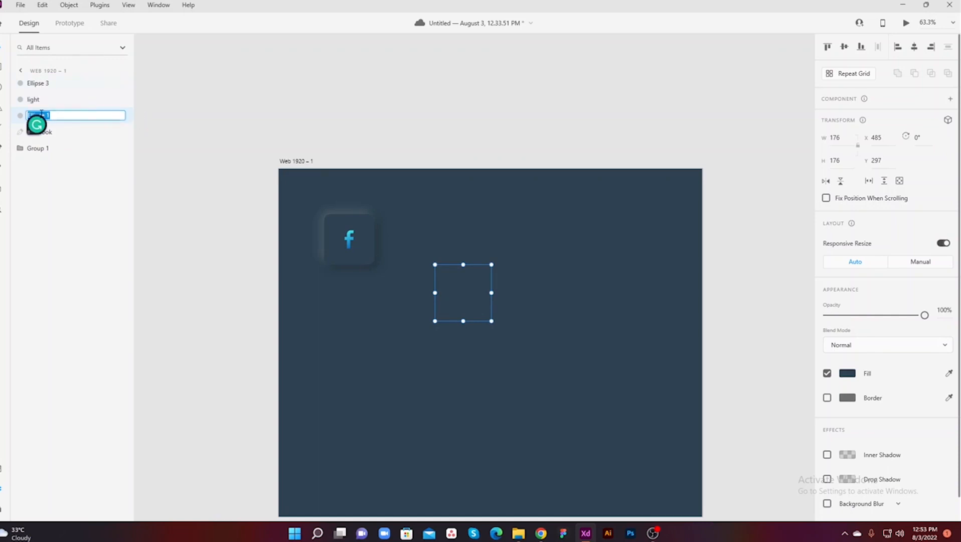
type("dark")
key("Return")
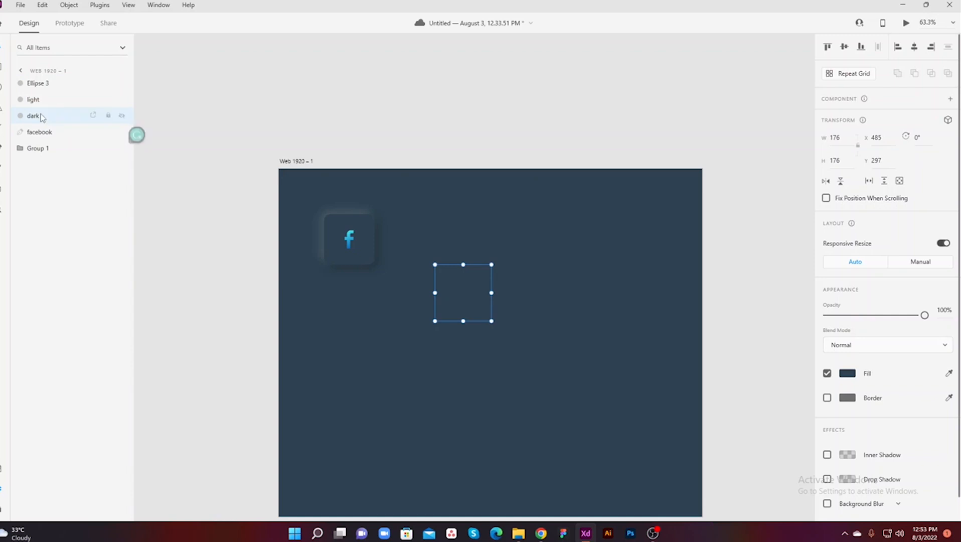
Step: Add a drop shadow to the "light" circle and colour it off-white #F2F2F2 at 16% opacity
left_click(42, 99)
scroll(867, 409, "down", 1)
scroll(867, 408, "down", 1)
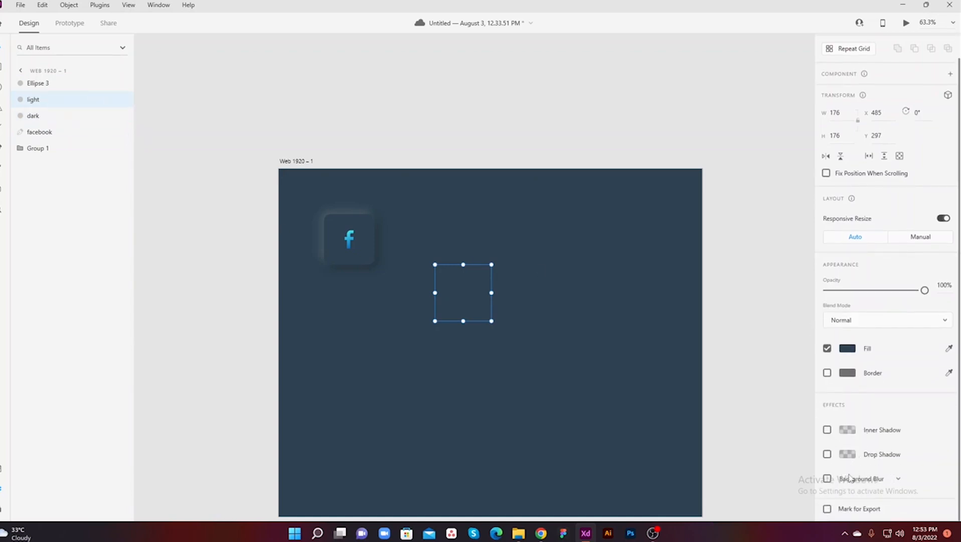
left_click(827, 454)
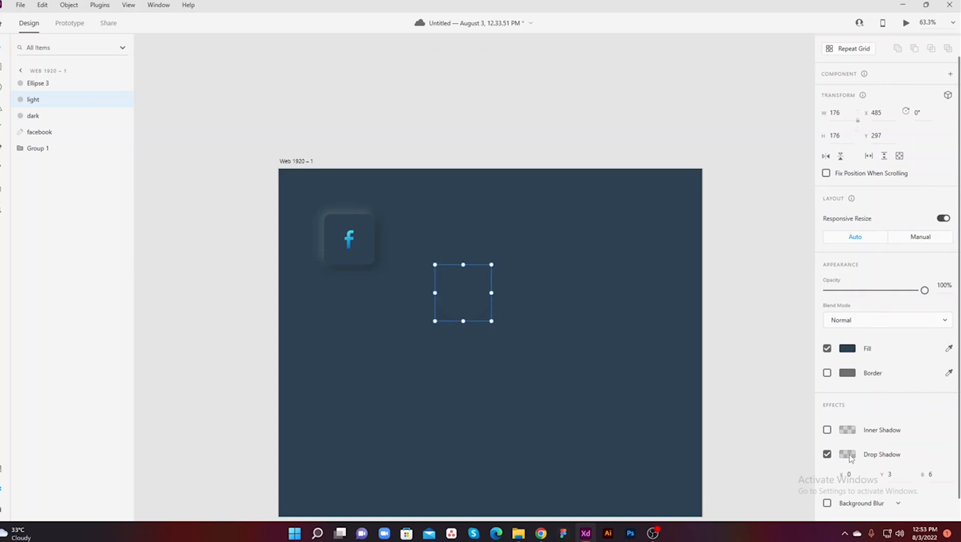
left_click(852, 457)
left_click(694, 379)
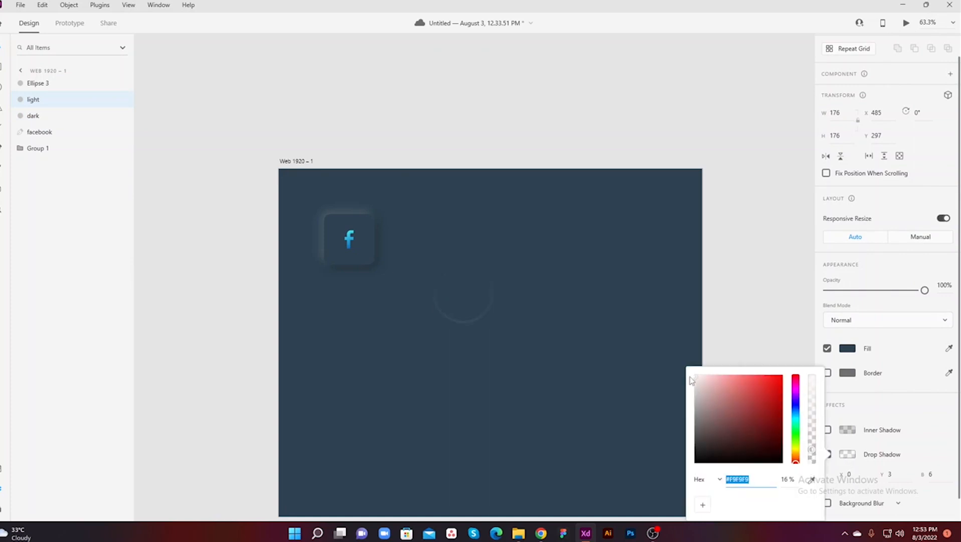
left_click_drag(691, 379, 690, 383)
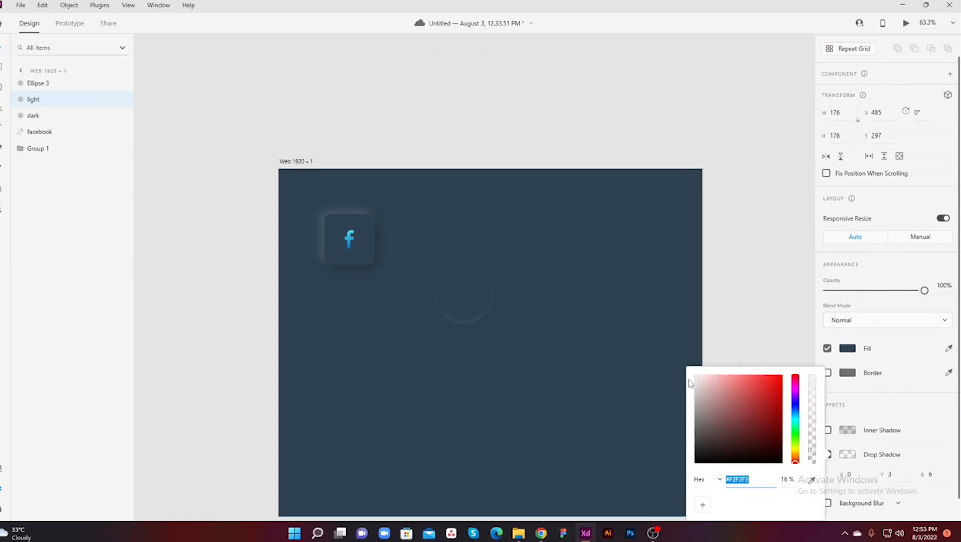
Step: Offset the "light" circle's drop shadow to X -10 and Y -10 and increase its blur
left_click(852, 474)
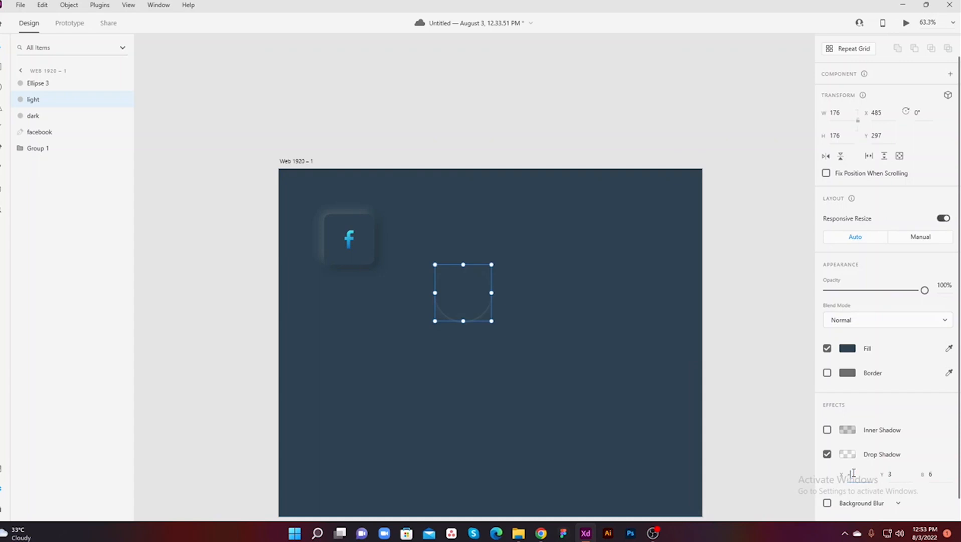
key("Tab")
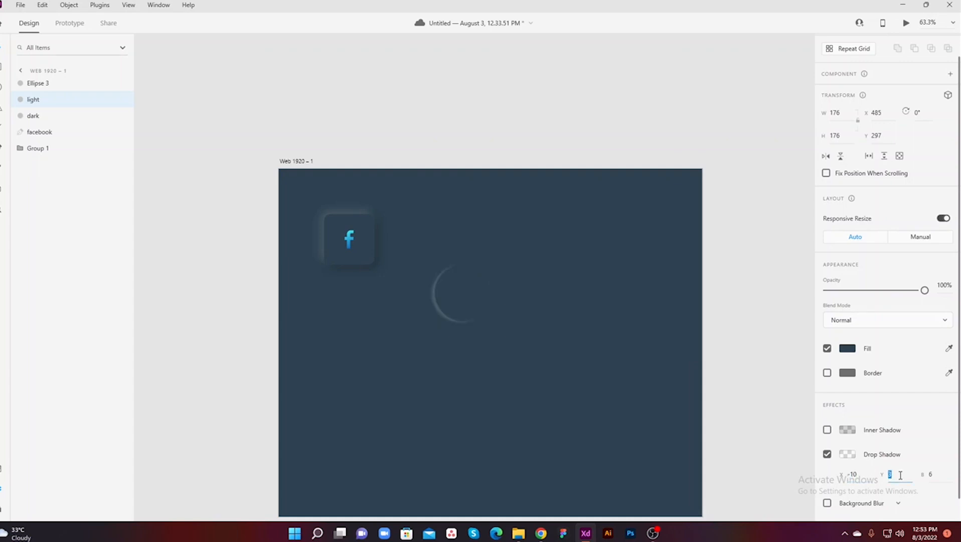
left_click(937, 475)
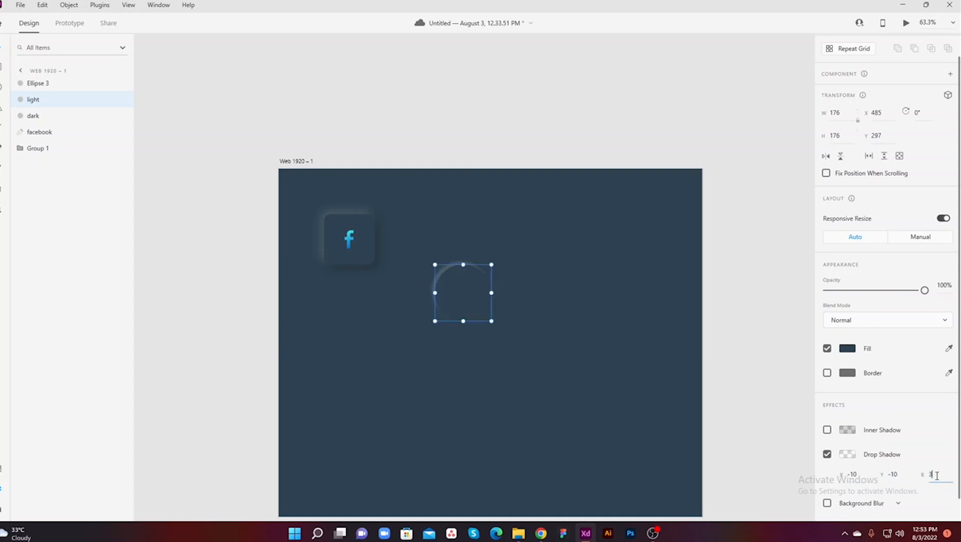
left_click(766, 436)
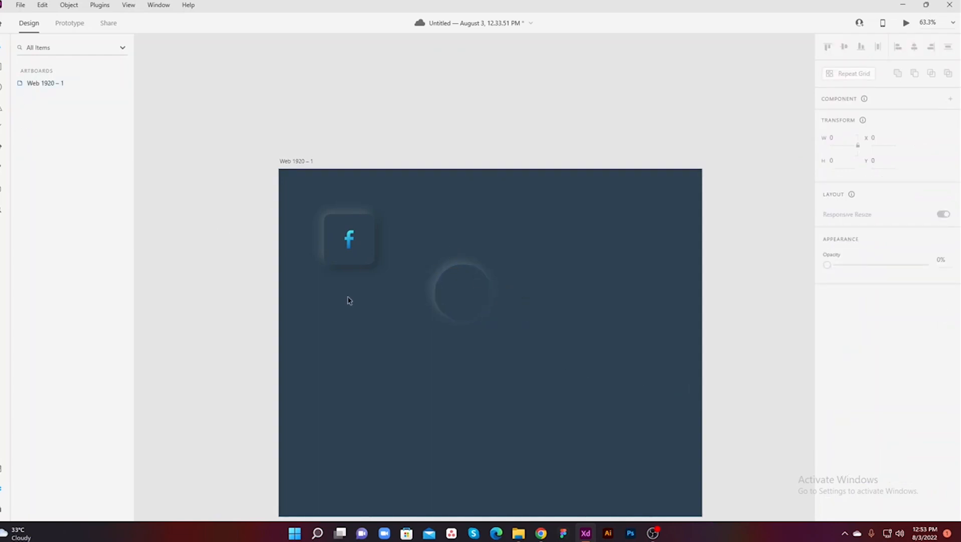
Step: Add a drop shadow to the "dark" circle with X 10, Y 10 and blur 30
left_click(468, 292)
left_click(45, 117)
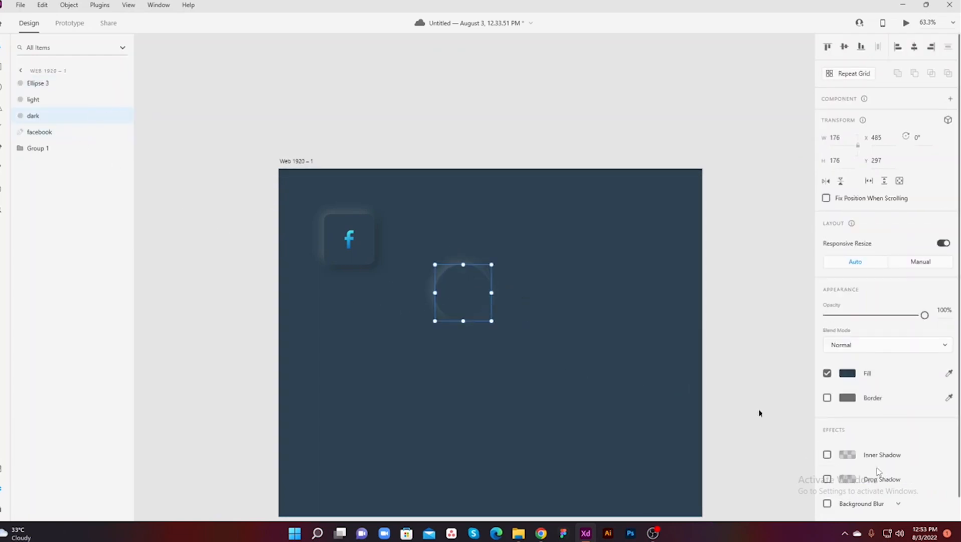
scroll(878, 472, "down", 1)
left_click(828, 455)
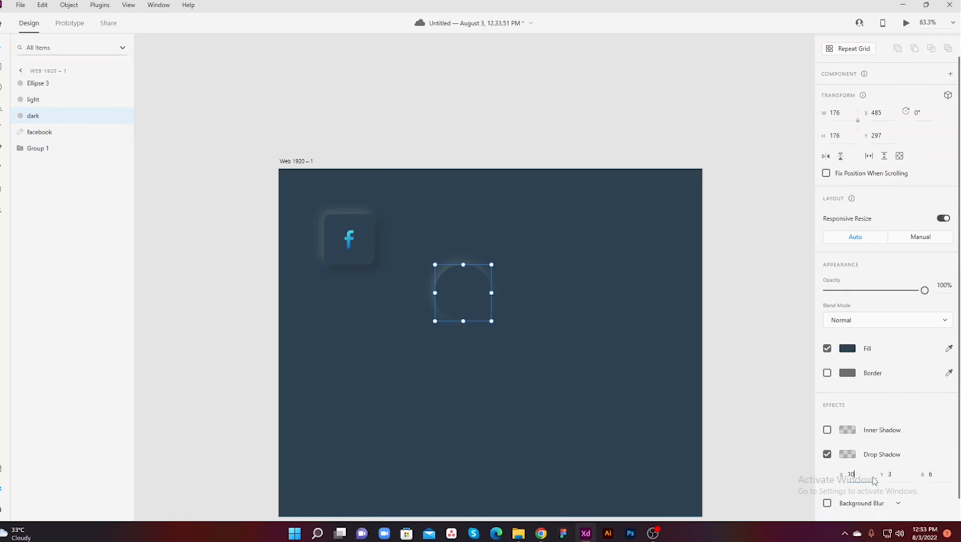
left_click(895, 476)
type("10")
left_click(938, 474)
type("30")
key("Return")
Step: Set the "dark" circle's black drop shadow to 32% opacity
left_click(847, 454)
left_click_drag(817, 455, 815, 439)
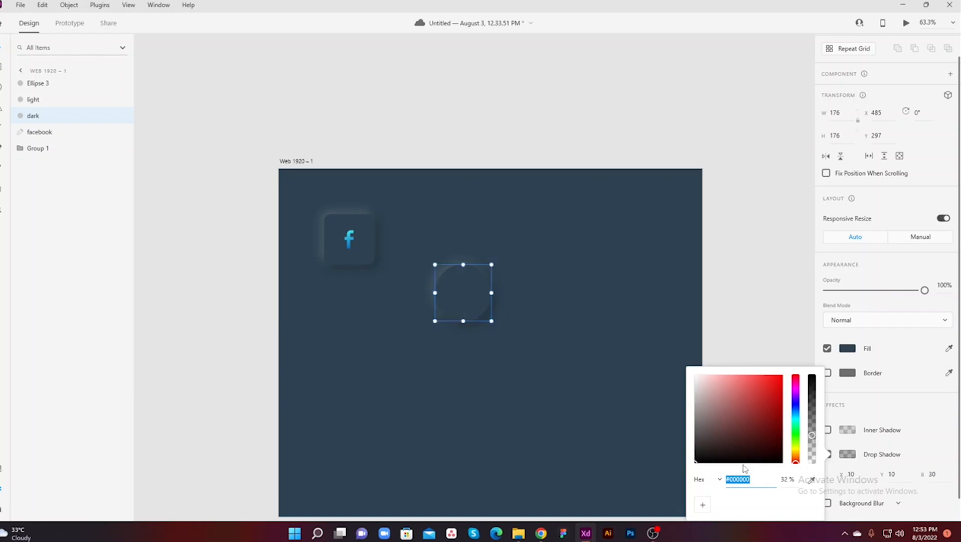
left_click(526, 359)
Step: Select all three stacked circles, move them slightly up to about X 491, Y 248, and group them
scroll(483, 266, "up", 1)
scroll(483, 266, "left", 1)
scroll(524, 311, "up", 3)
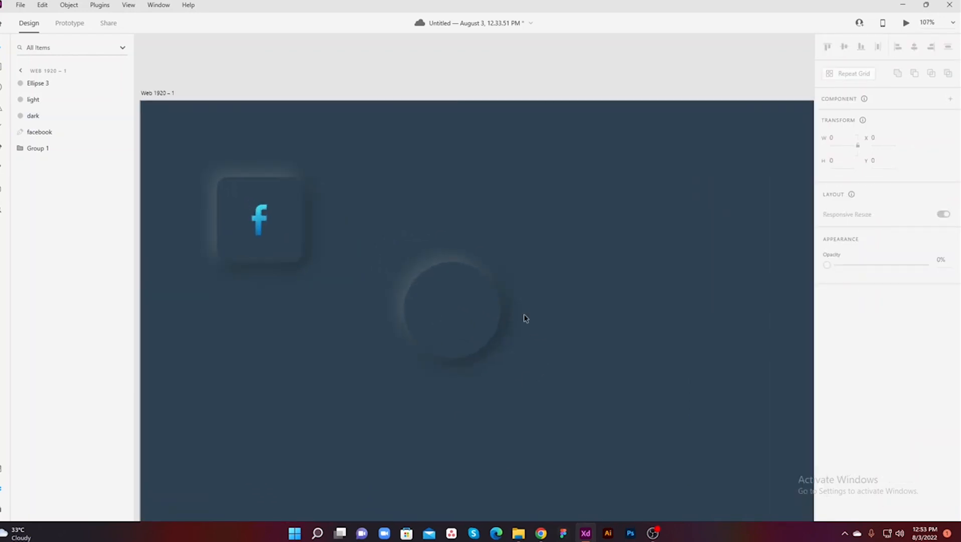
left_click_drag(552, 231, 379, 366)
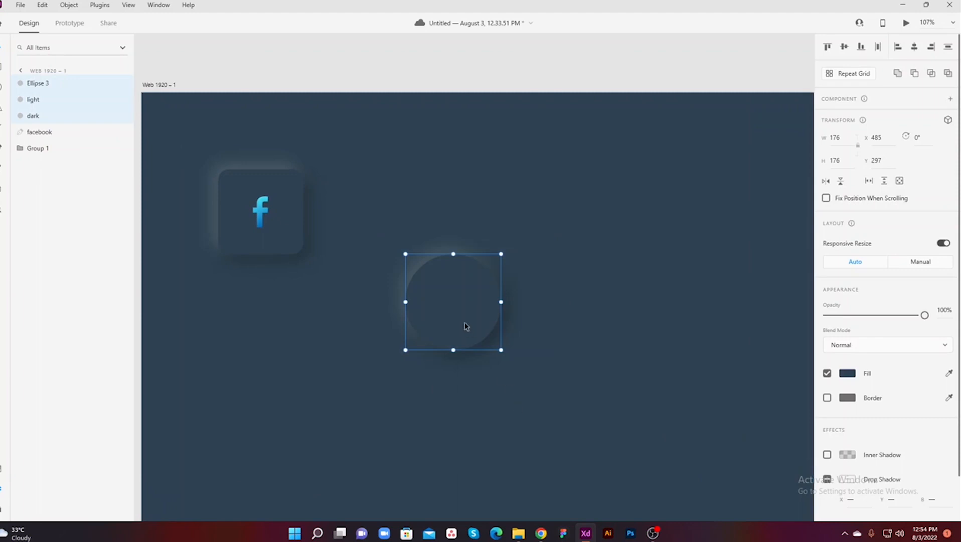
left_click_drag(465, 326, 470, 302)
key("ctrl+g")
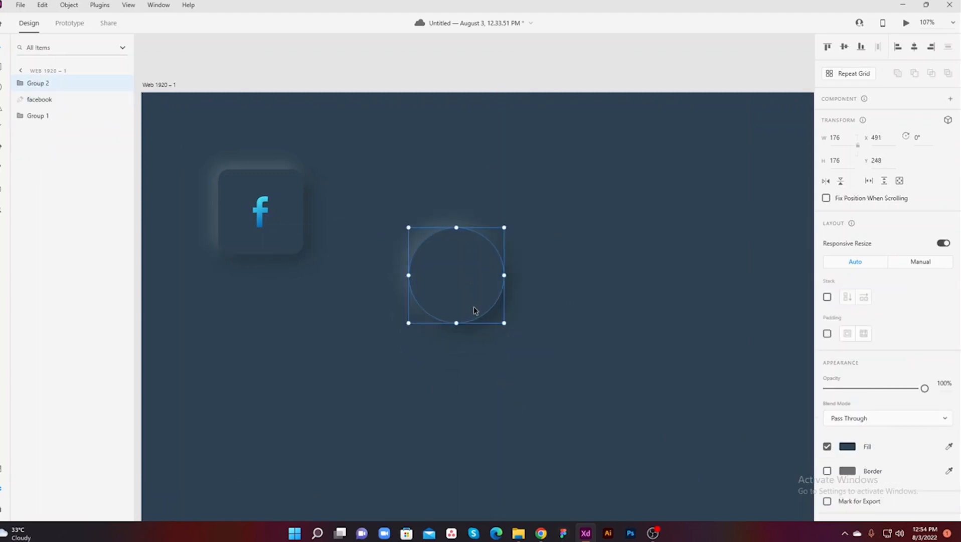
left_click(366, 366)
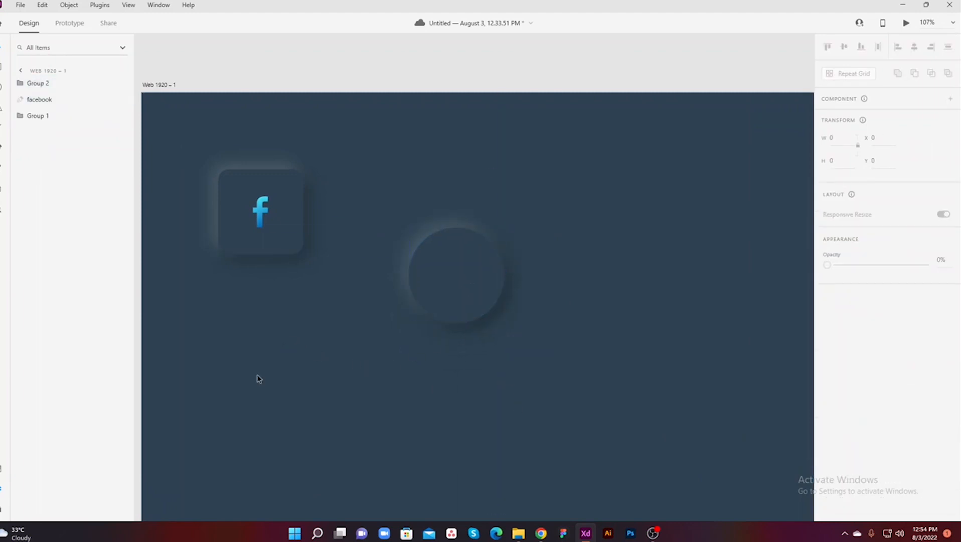
Step: Search the Auto Icon plugin for "google" and place a G icon about 77 by 78 px at the circular button's centre
left_click(1, 511)
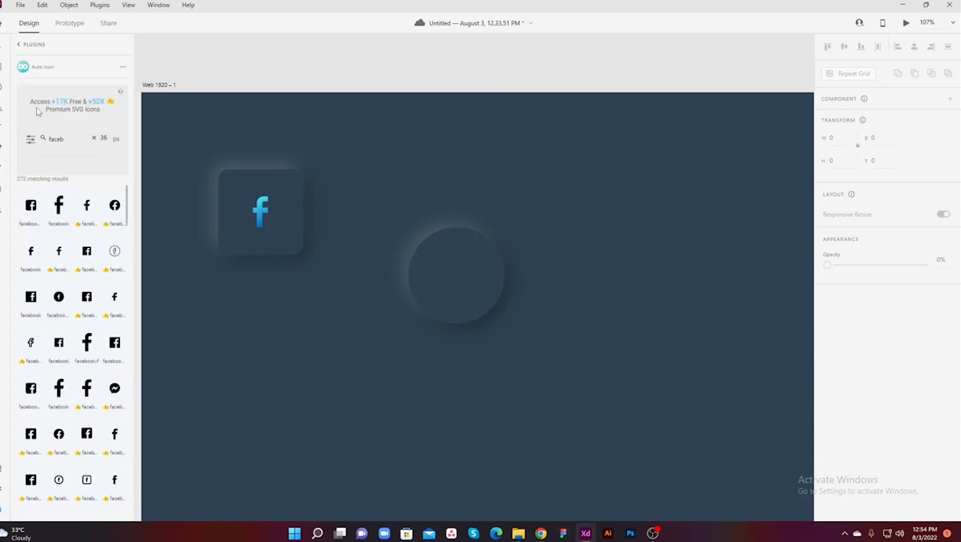
left_click(51, 141)
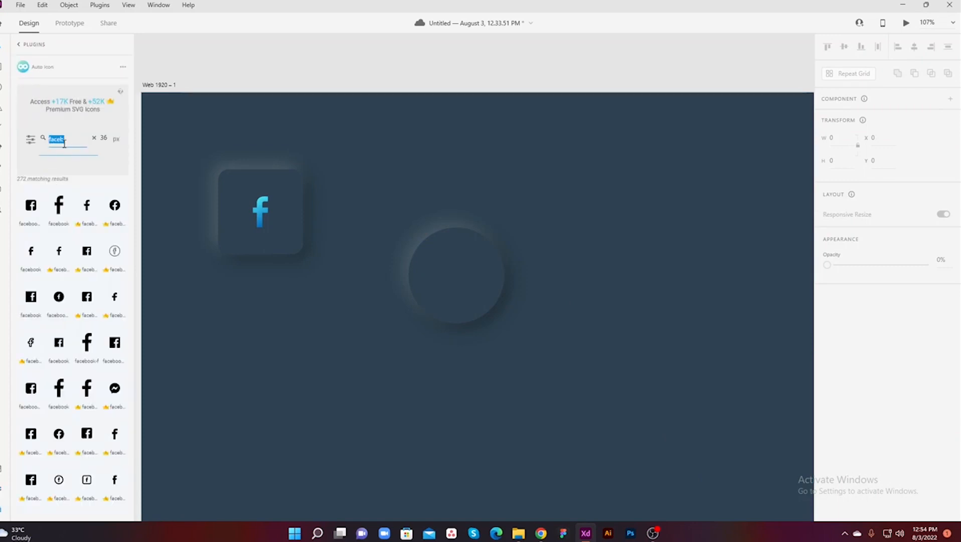
type("g")
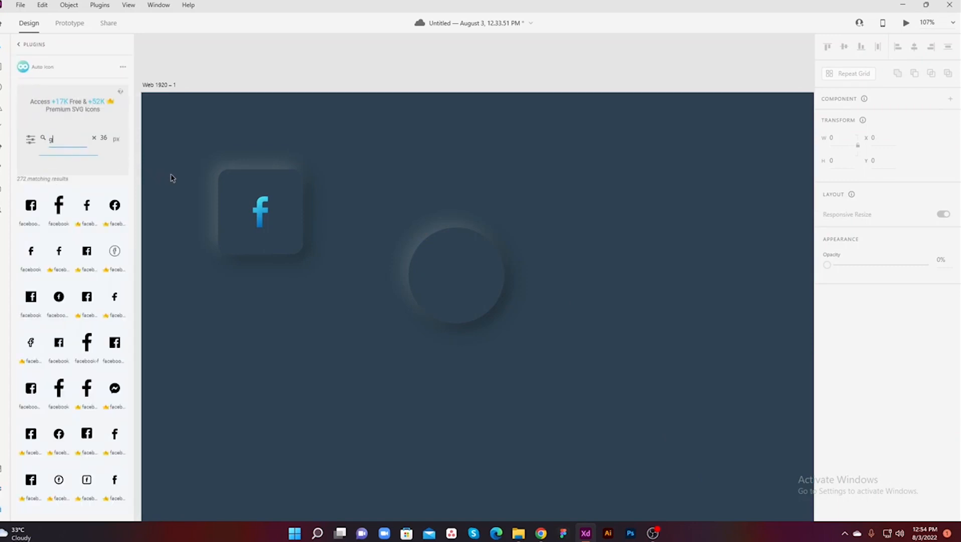
type("oogle")
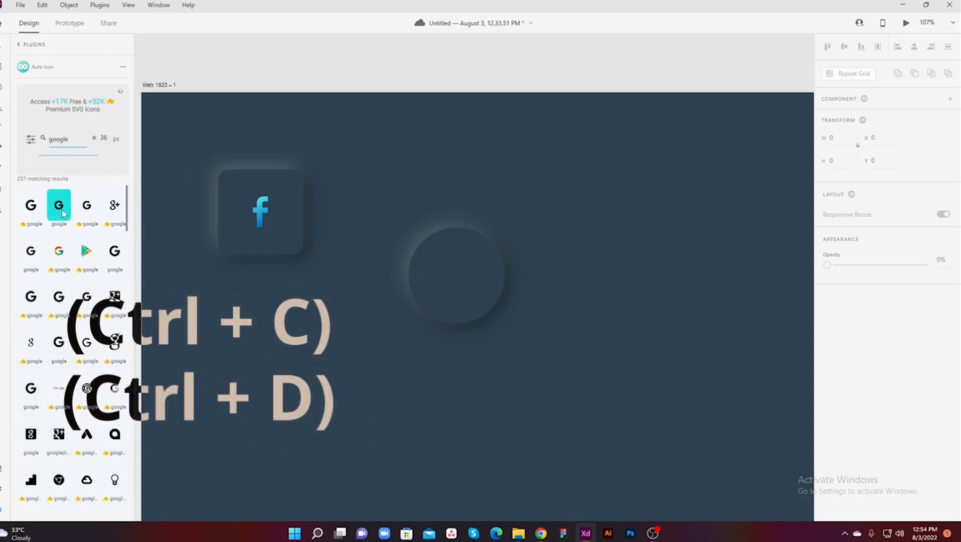
left_click_drag(58, 206, 478, 298)
left_click(316, 310)
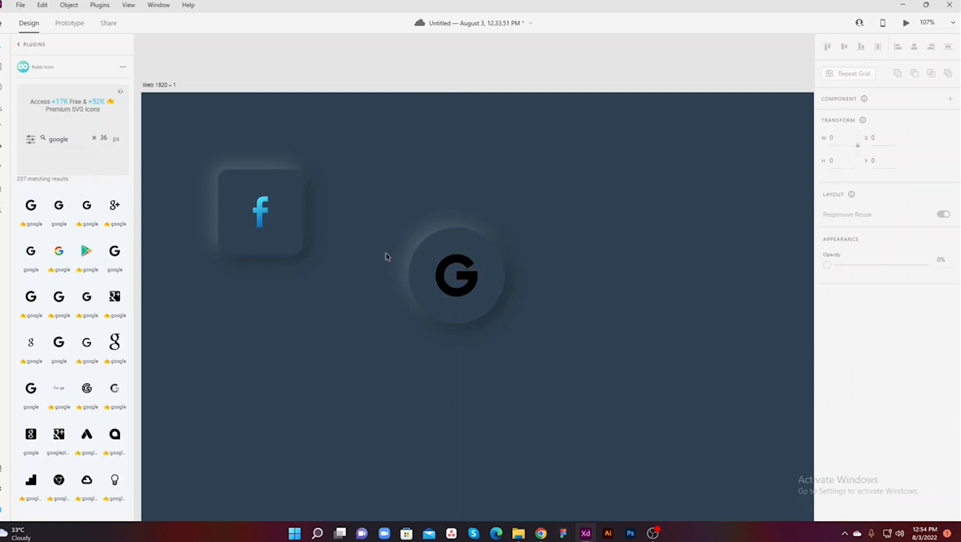
Step: Copy the start stop colour #4EEDF9 from the Facebook icon's gradient fill
left_click(455, 274)
left_click(256, 211)
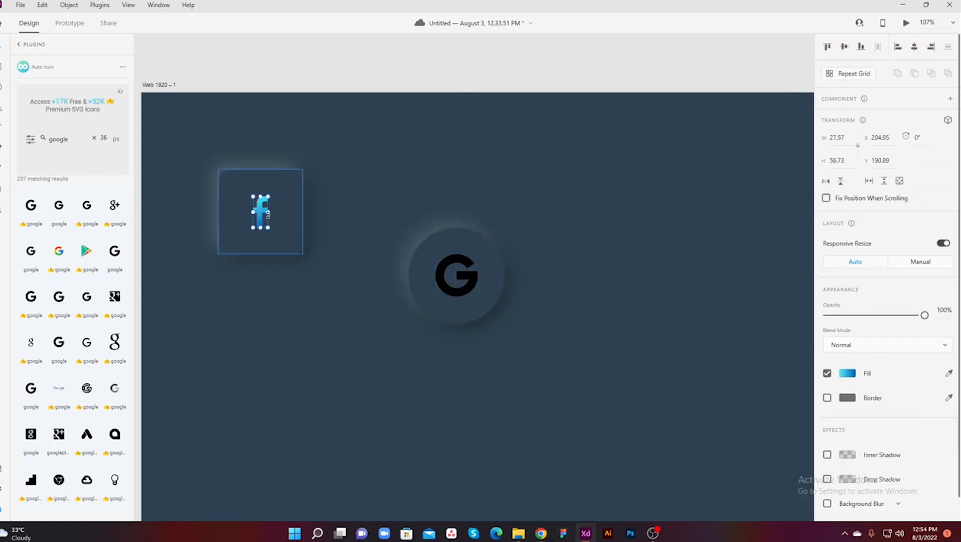
left_click(854, 376)
key("ctrl+c")
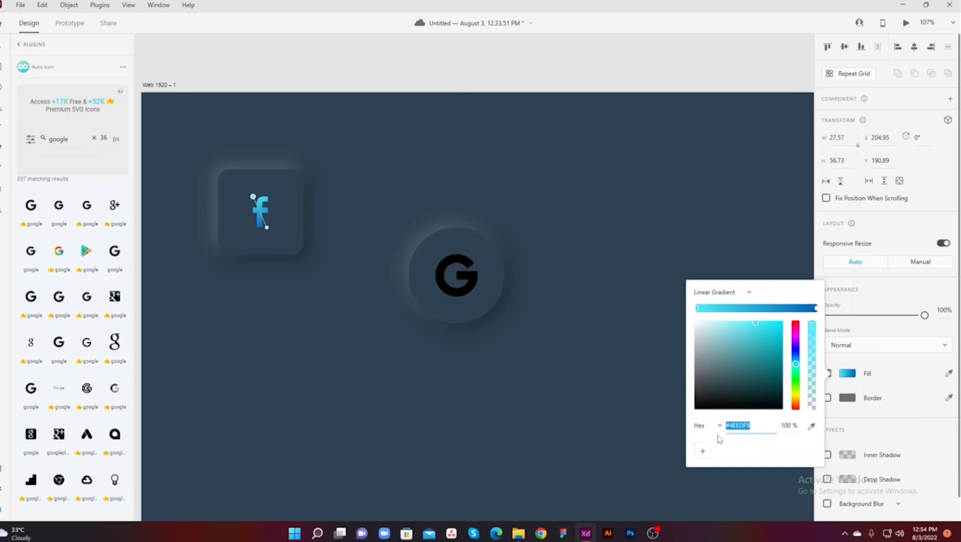
Step: Change the Google icon's fill from a solid colour to a linear gradient
left_click(463, 289)
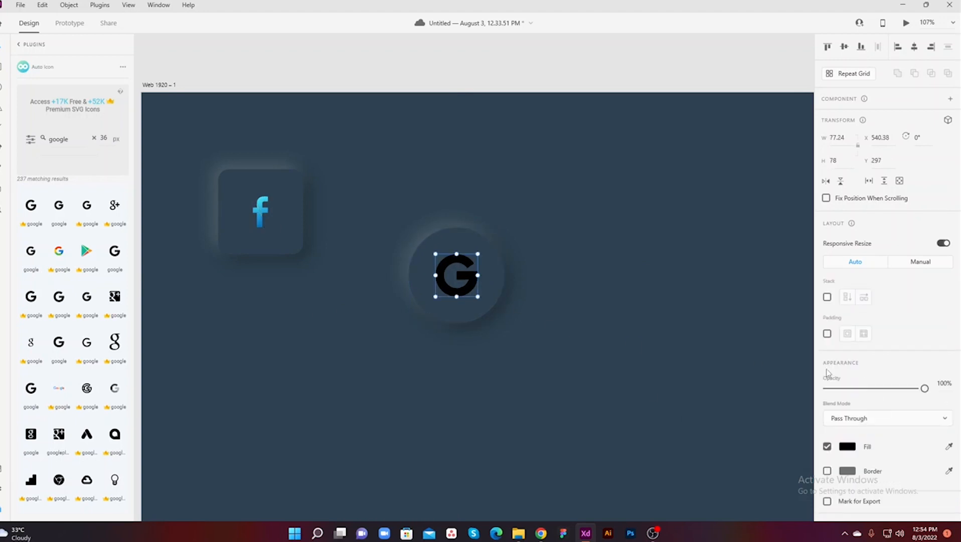
left_click(848, 446)
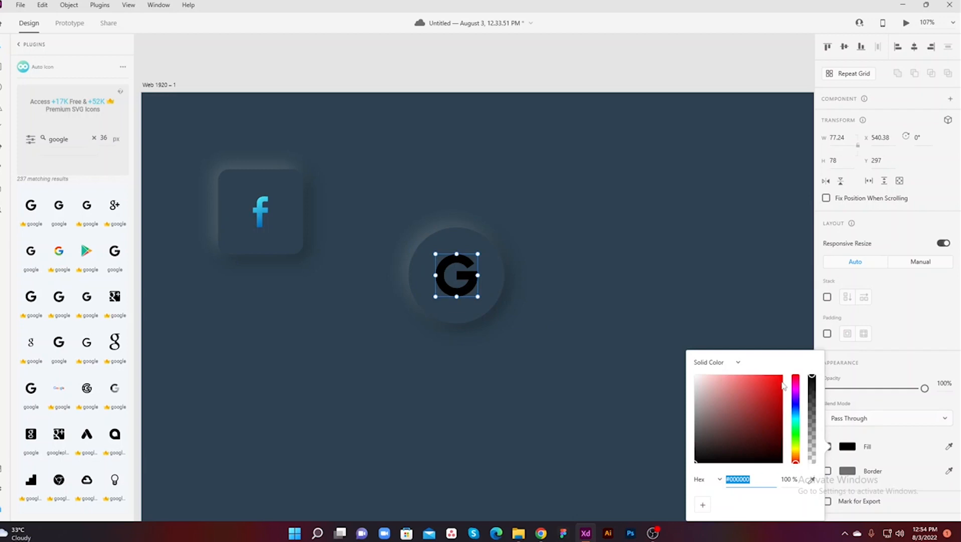
left_click(739, 362)
left_click(730, 382)
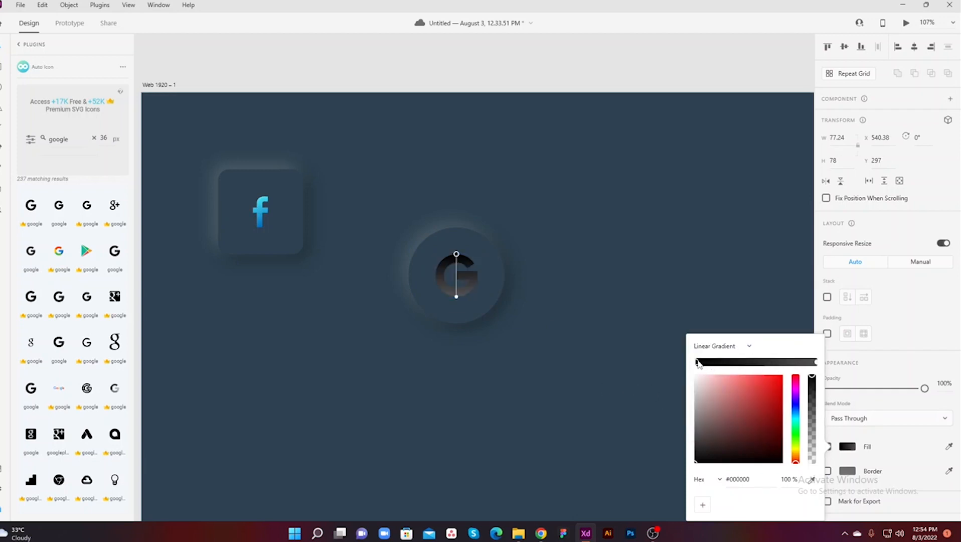
Step: Set the start stop of the Google icon's gradient to #4EEDF9
left_click(761, 481)
key("ctrl+v")
key("Return")
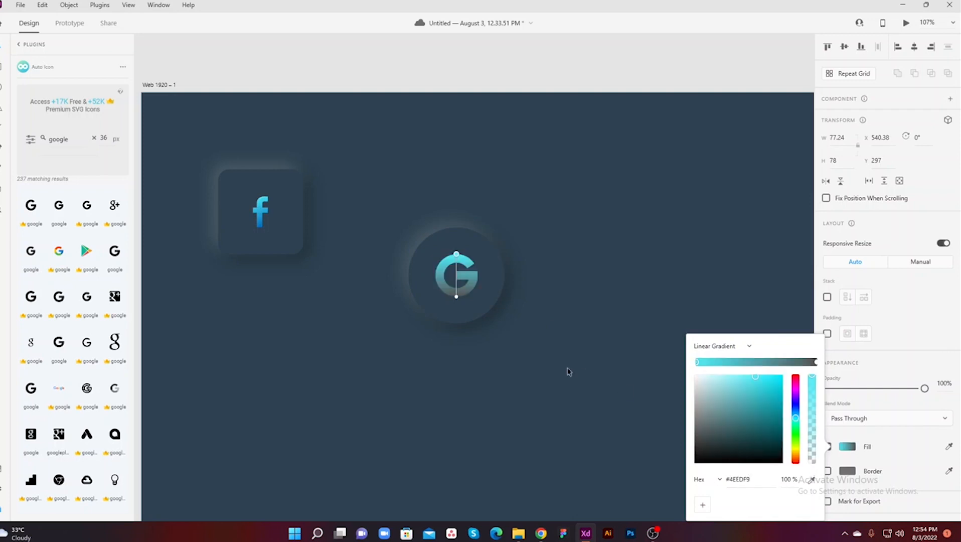
Step: Copy the end stop colour #0061B7 from the Facebook icon's gradient fill
left_click(273, 210)
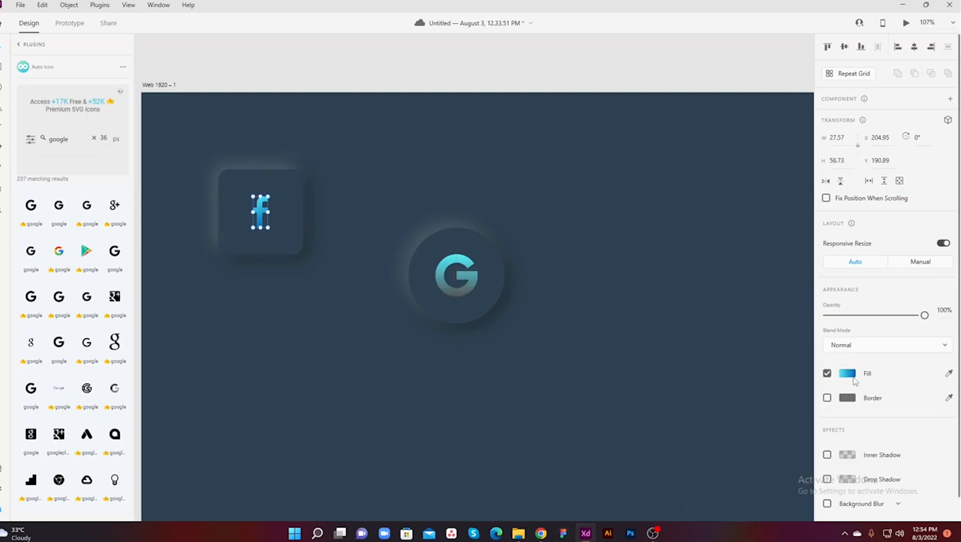
left_click(852, 378)
left_click(815, 309)
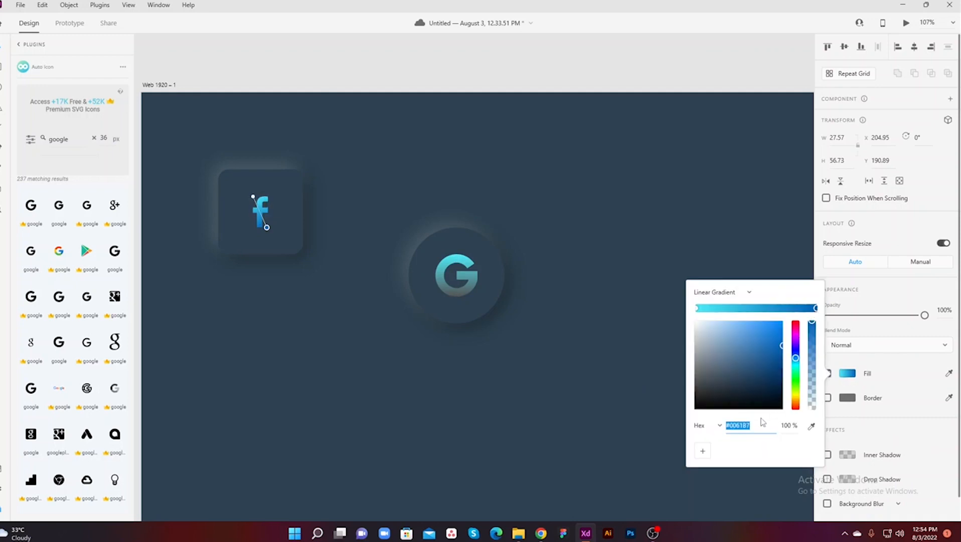
Step: Set the end stop of the Google icon's gradient fill to #0061B7
left_click(472, 290)
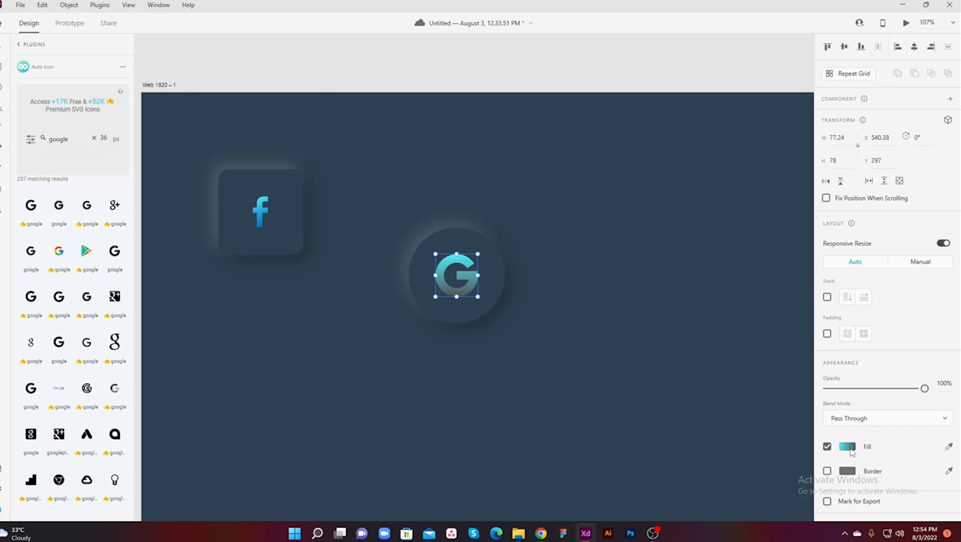
left_click(852, 452)
left_click(815, 361)
left_click(764, 479)
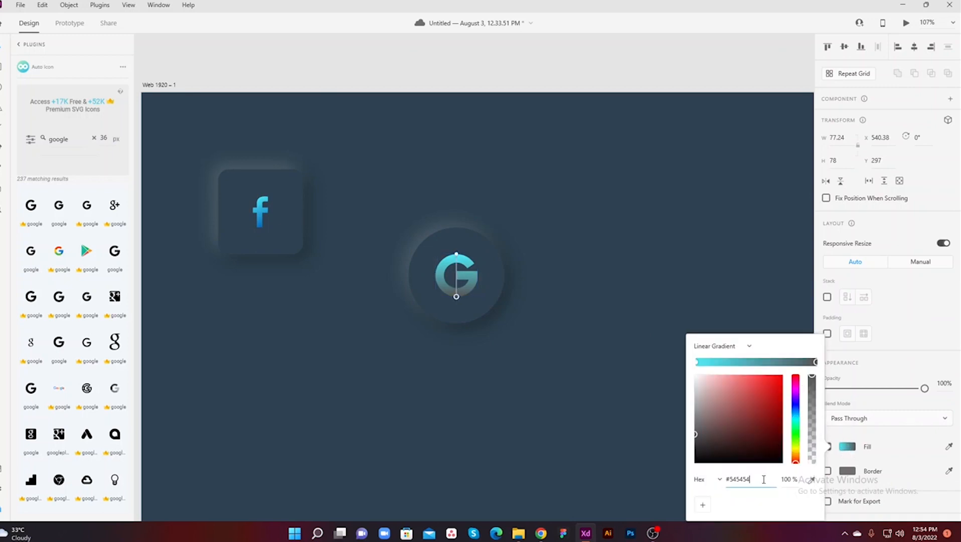
left_click_drag(765, 480, 716, 482)
type("#0061B7")
left_click(772, 499)
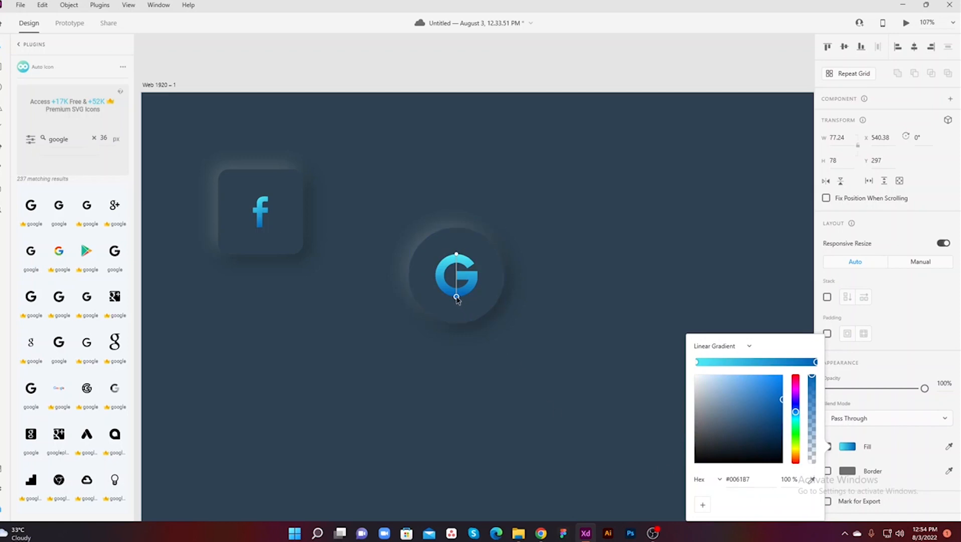
Step: Tilt the Google icon's gradient so it runs diagonally from the icon's upper-left to its lower-right corner
left_click_drag(456, 296, 469, 295)
left_click_drag(457, 254, 433, 254)
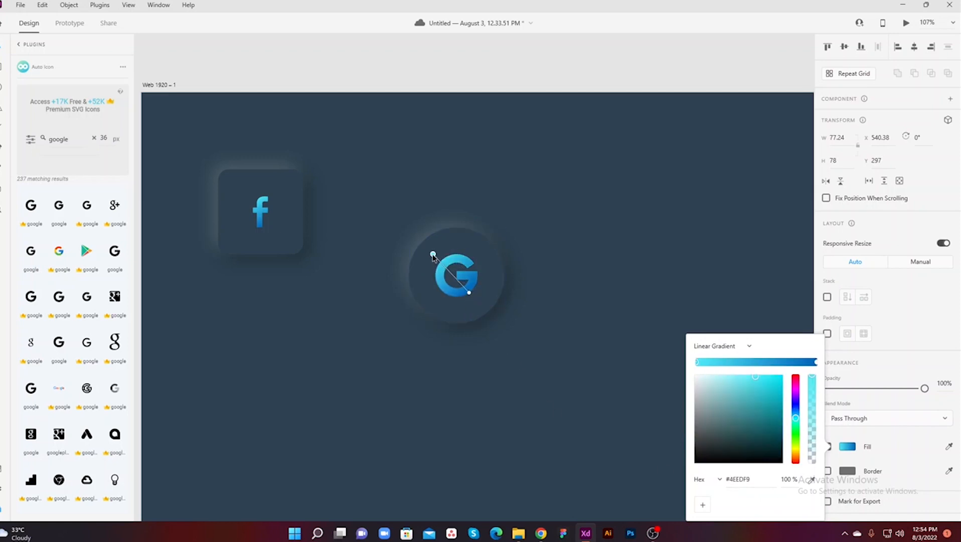
left_click(604, 244)
Step: Scale the Google button and its icon down to a 136 by 136 px group beside the Facebook button, at X 366, Y 141
key("ctrl+0")
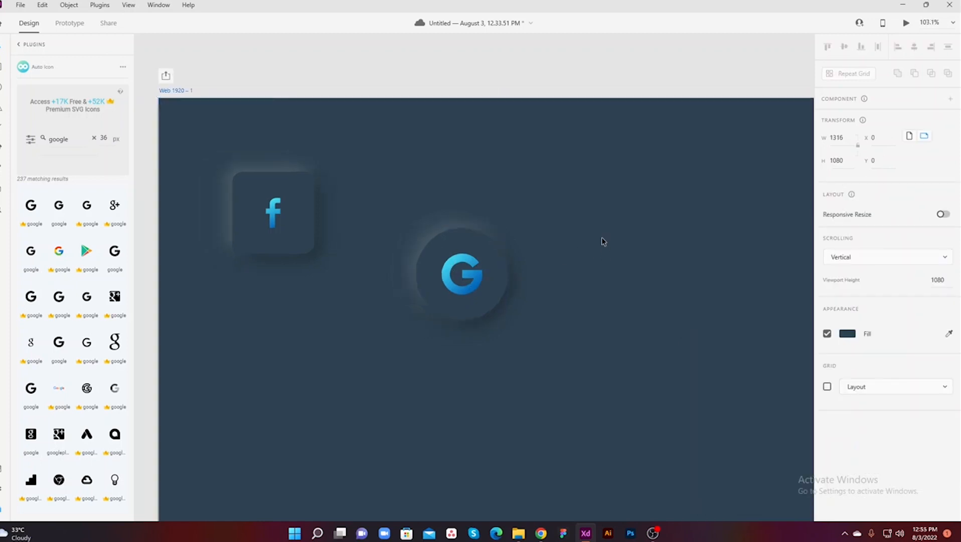
left_click_drag(612, 232, 495, 372)
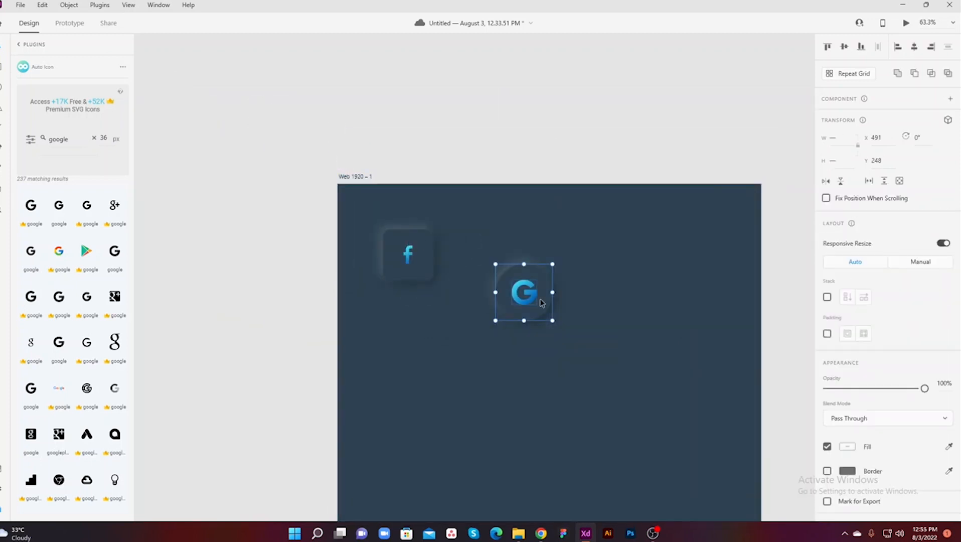
key("alt")
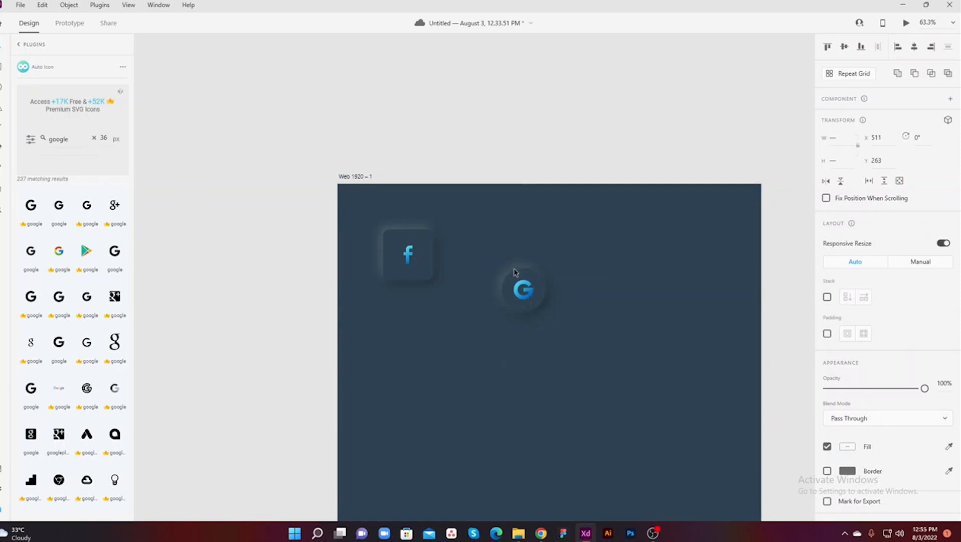
left_click_drag(517, 273, 487, 260)
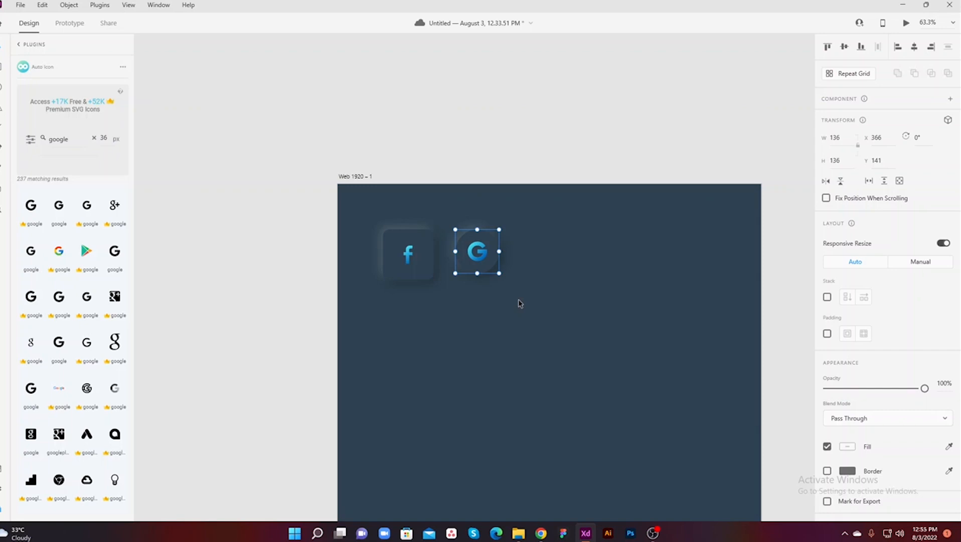
left_click(510, 323)
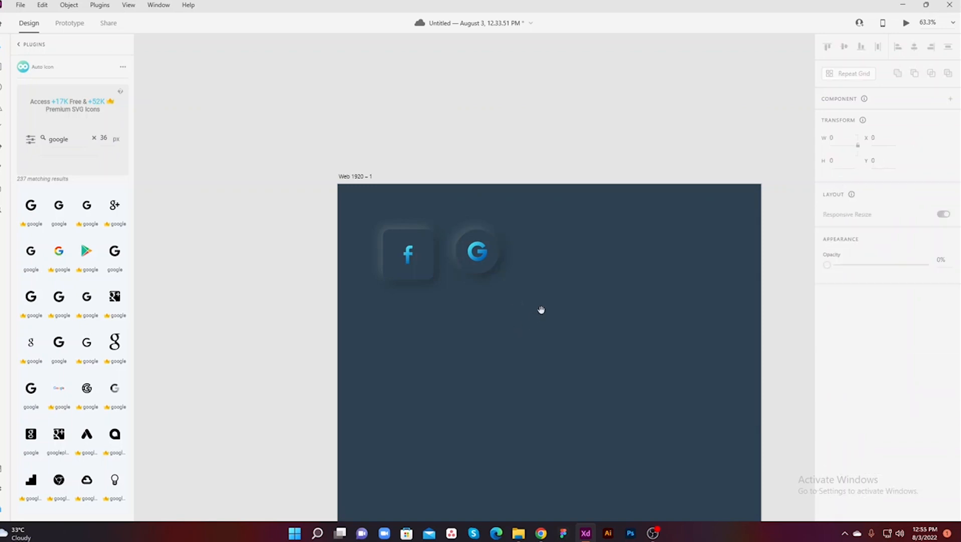
Step: Draw a 156 by 156 px square below the two buttons and move it to about X 562, Y 443
left_click_drag(541, 310, 516, 288)
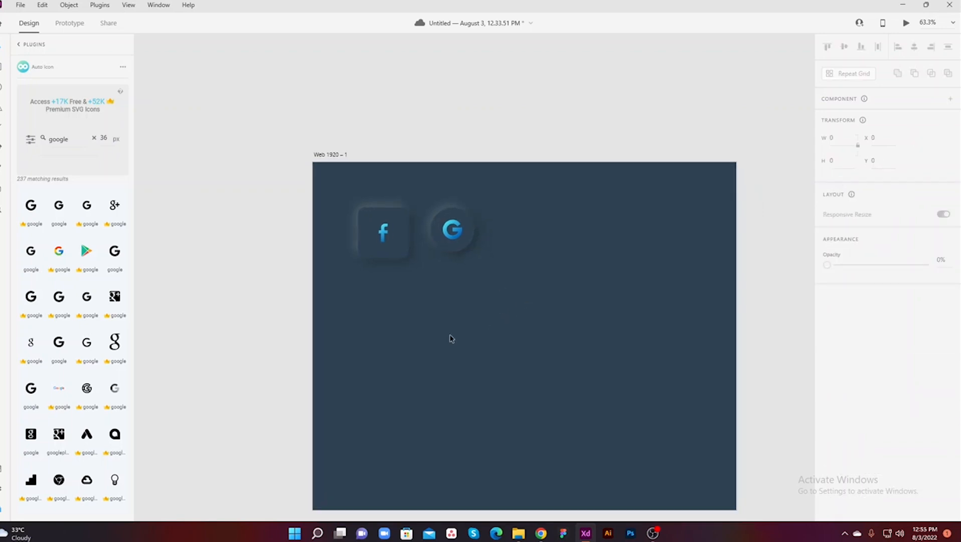
left_click(2, 72)
left_click_drag(476, 328, 514, 350)
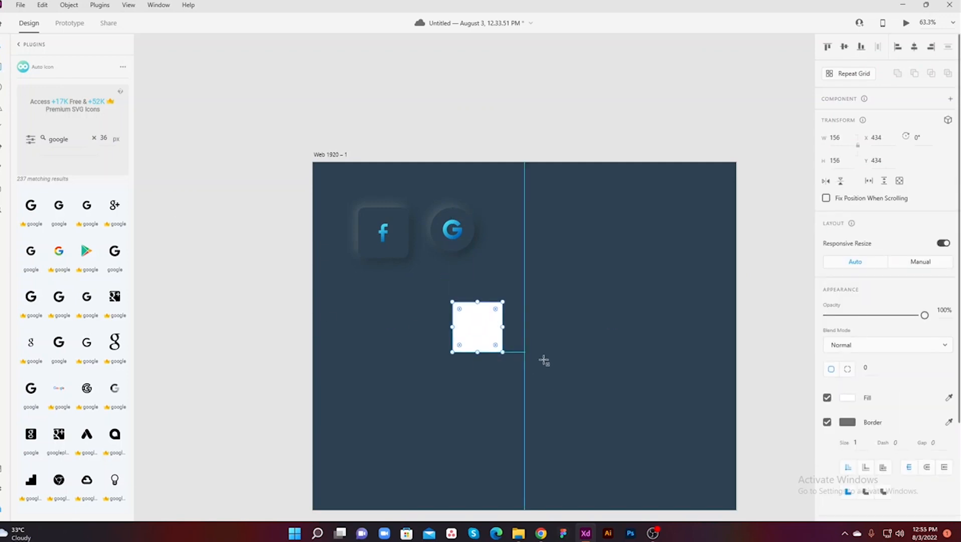
left_click(509, 408)
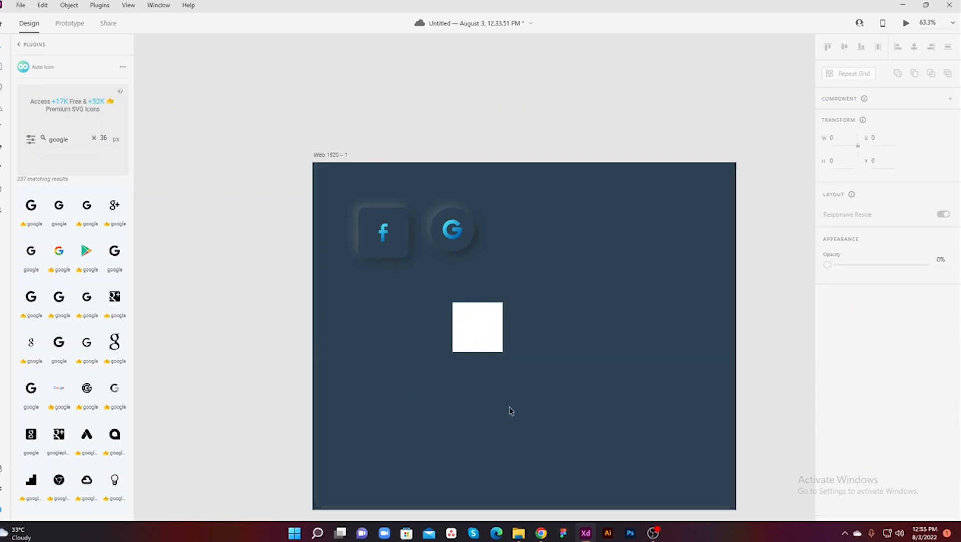
left_click_drag(532, 388, 548, 387)
left_click(511, 314)
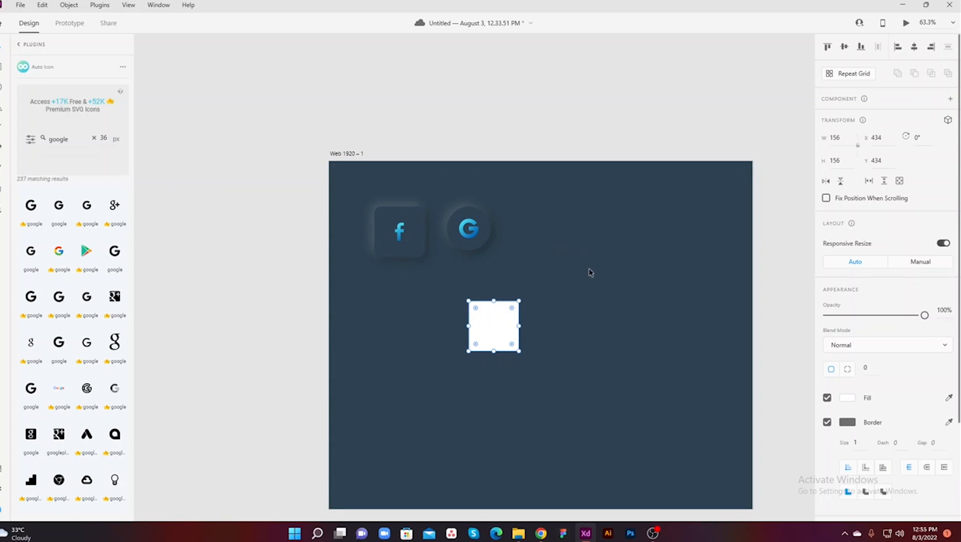
left_click_drag(552, 285, 536, 275)
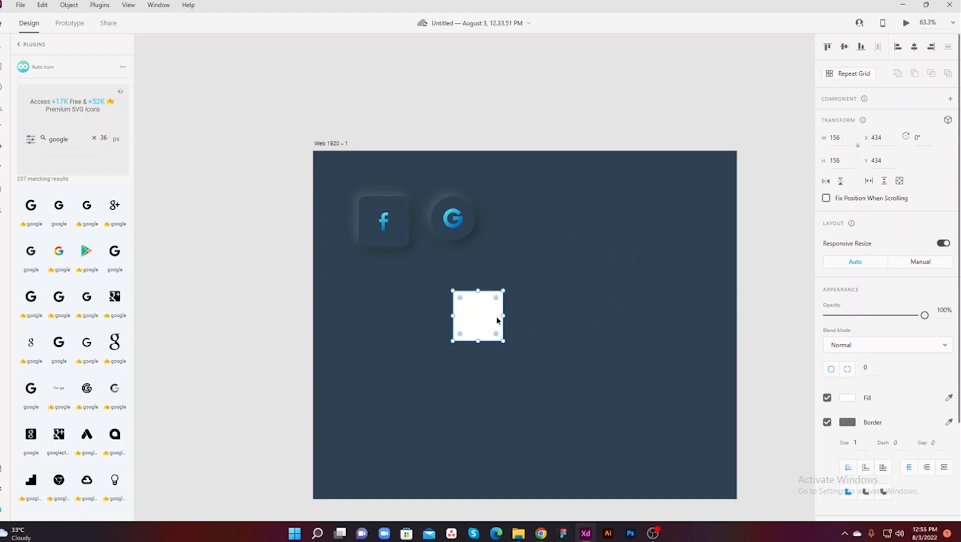
left_click_drag(480, 313, 522, 317)
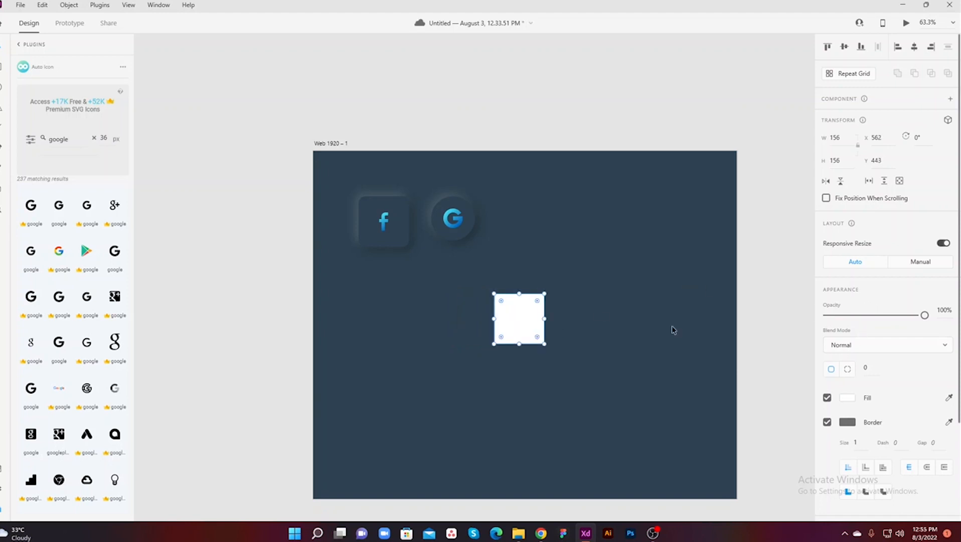
Step: Set the new square's corner radius to 15
left_click(868, 366)
type("15")
key("Return")
left_click(605, 328)
scroll(516, 326, "up", 3)
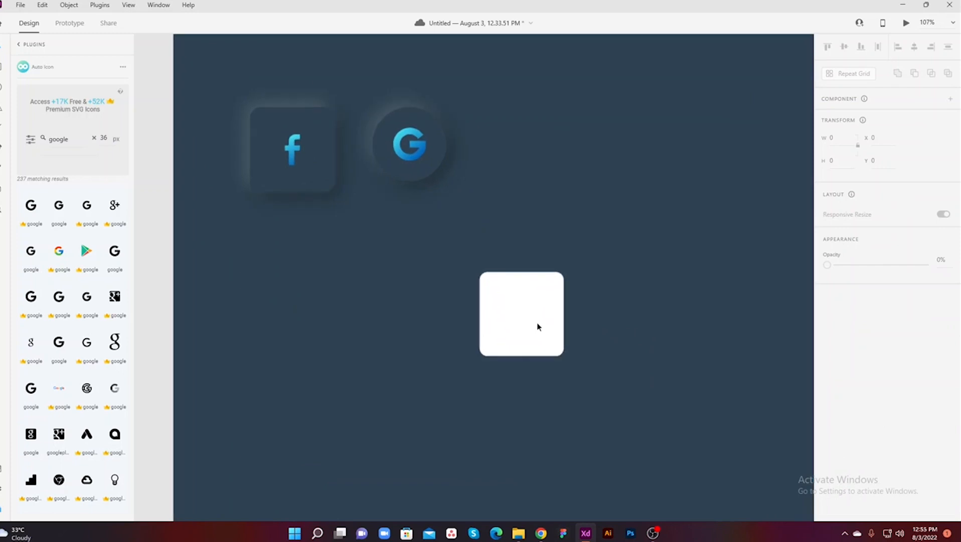
Step: Duplicate the rounded white square twice in place to stack three identical copies
left_click(537, 327)
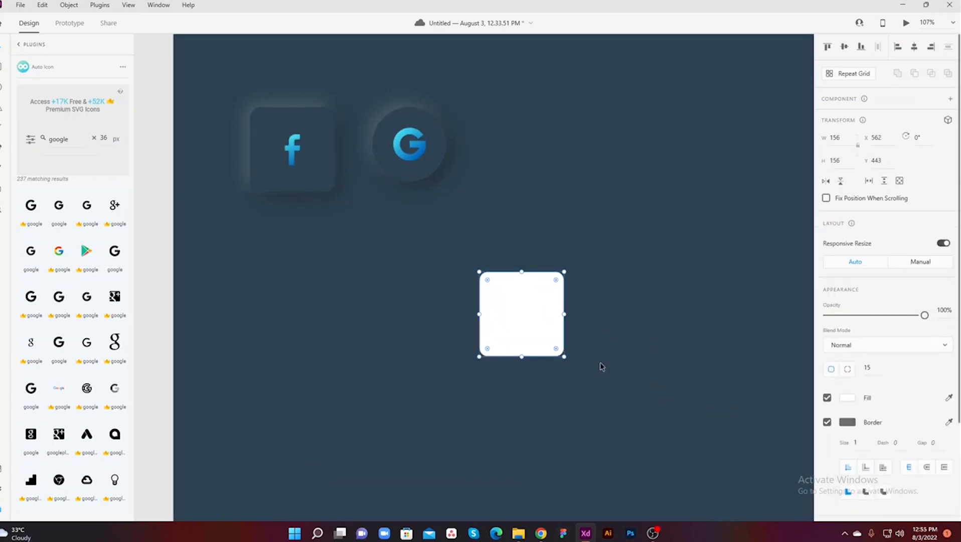
left_click(9, 472)
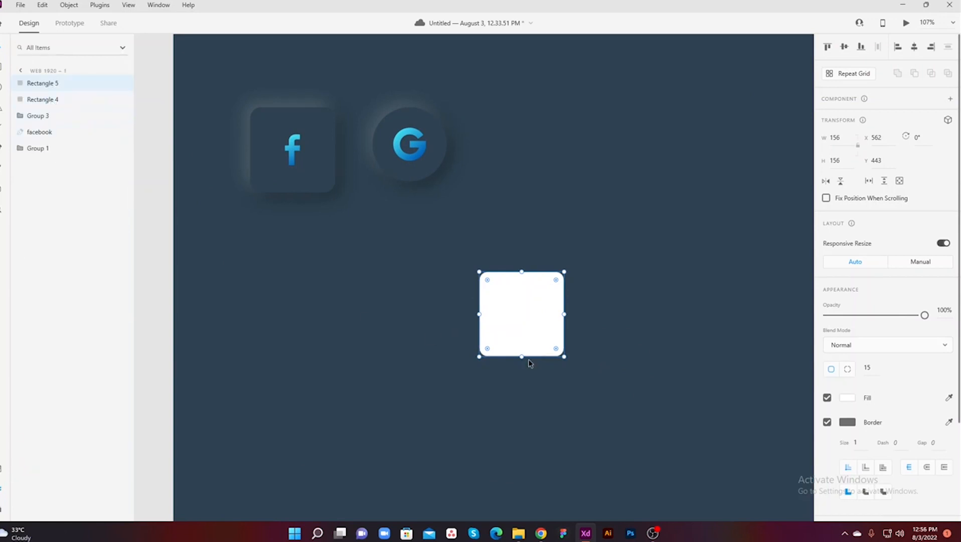
key("ctrl+d")
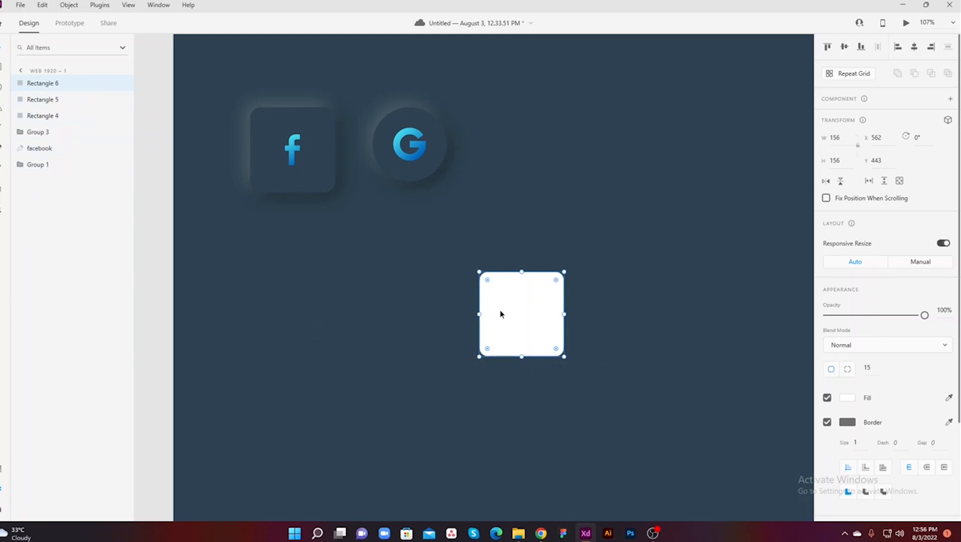
Step: Remove the border from the topmost copy, Rectangle 6, and hide that layer
left_click(827, 422)
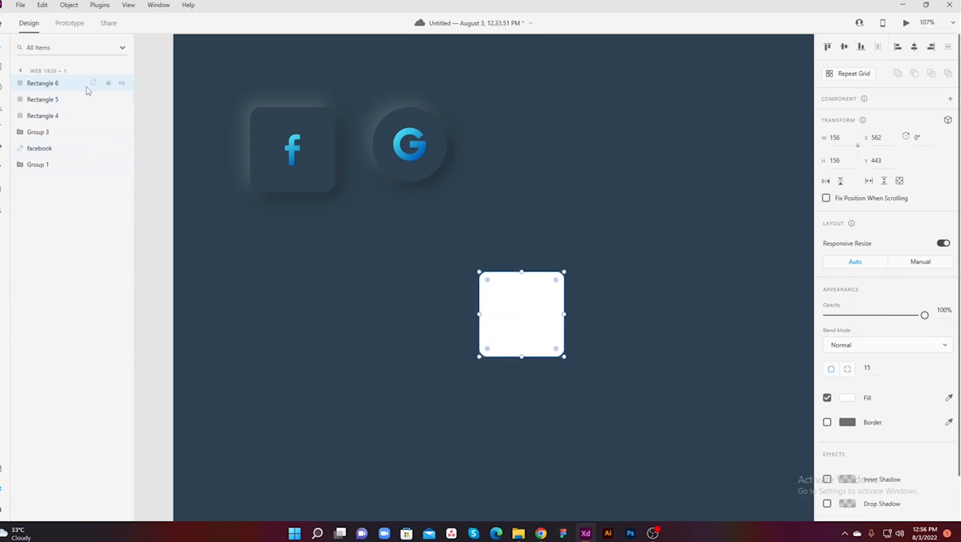
left_click(122, 83)
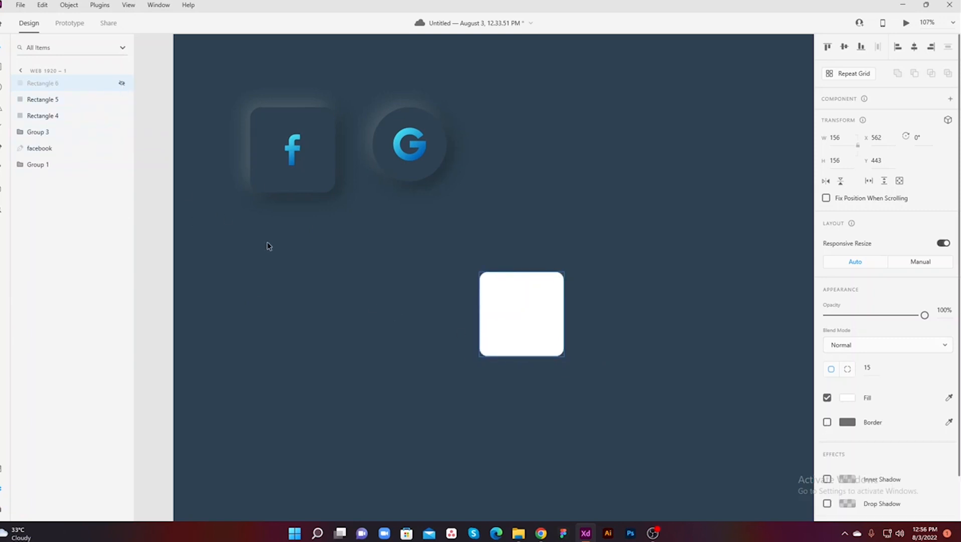
Step: Rename the Rectangle 5 layer as Light and the Rectangle 4 layer as dark
double_click(39, 100)
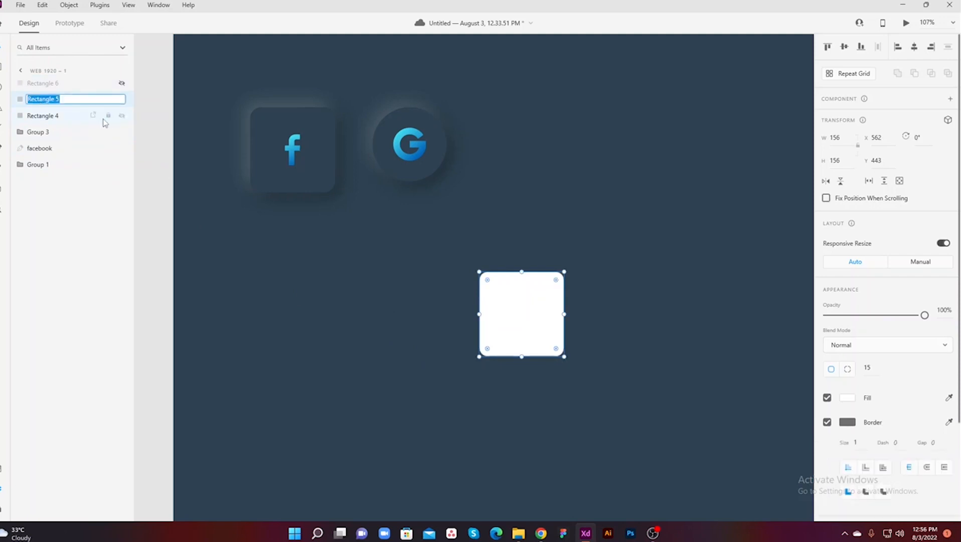
type("Light")
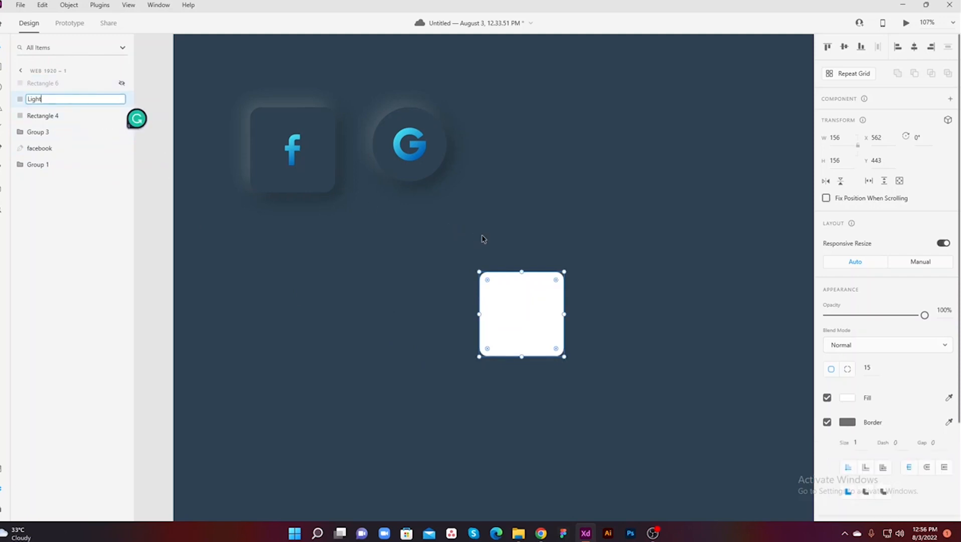
key("Return")
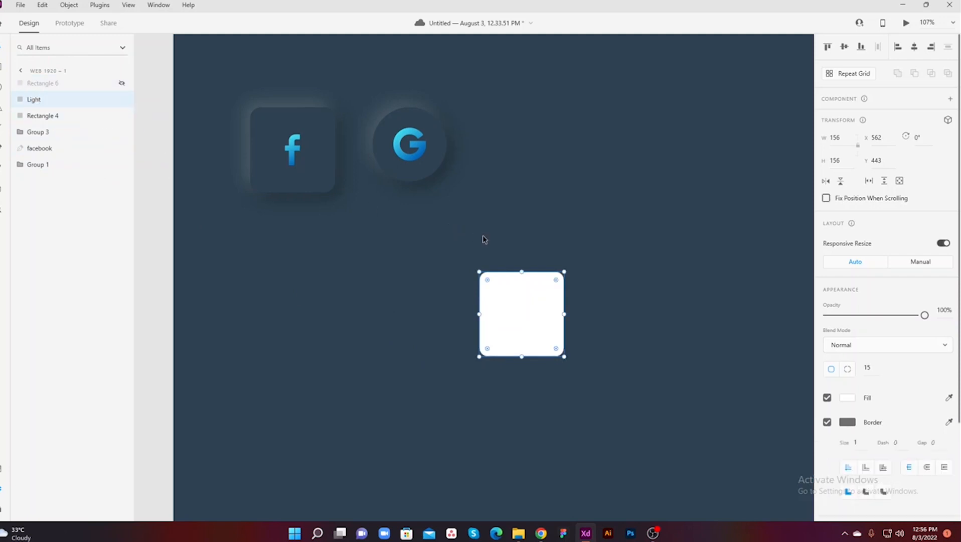
double_click(60, 116)
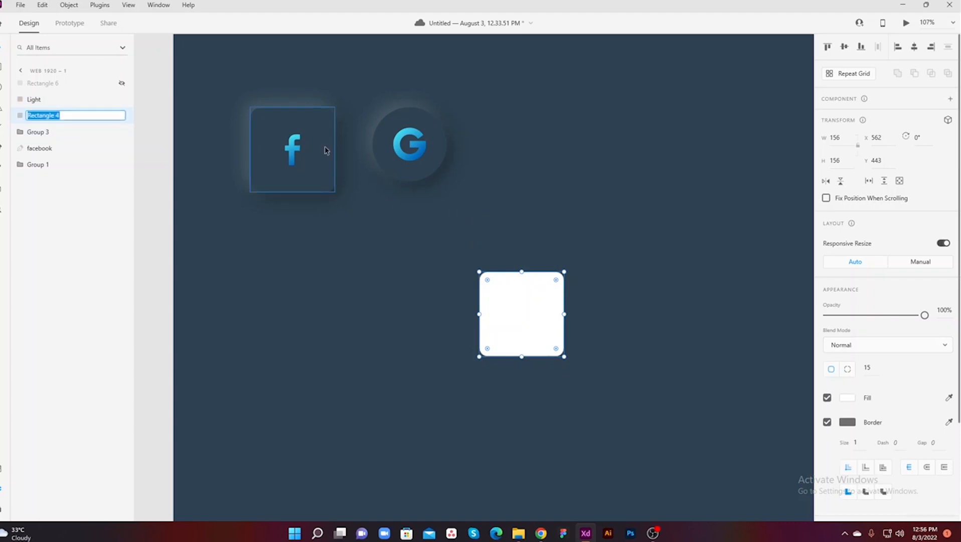
type("dark")
key("Return")
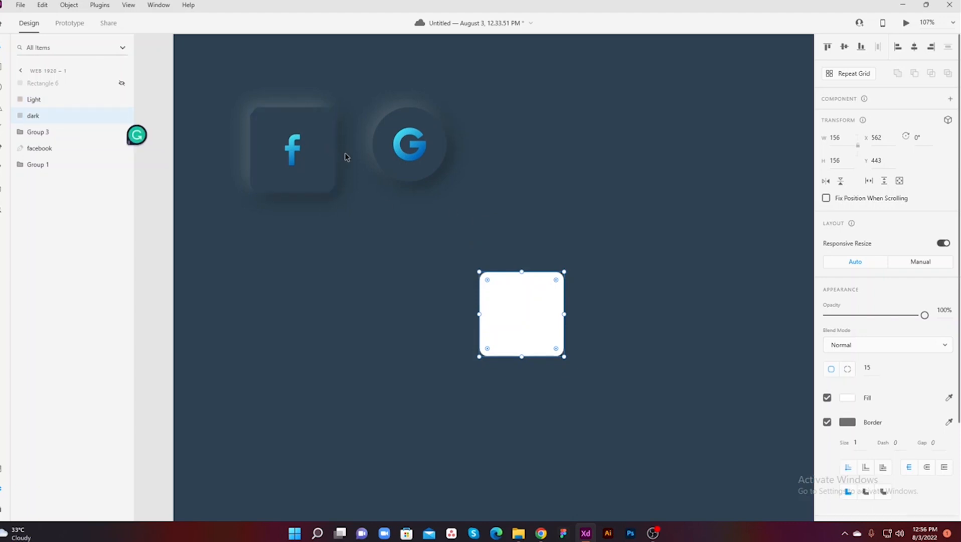
Step: Turn off the Light square's fill and give it a white #FFFFFF border of size 5
left_click(63, 103)
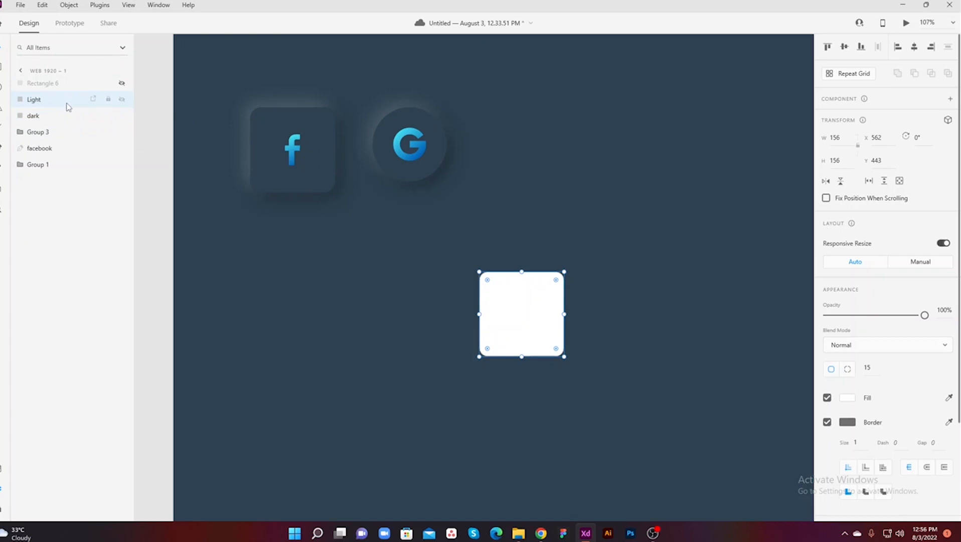
left_click(827, 397)
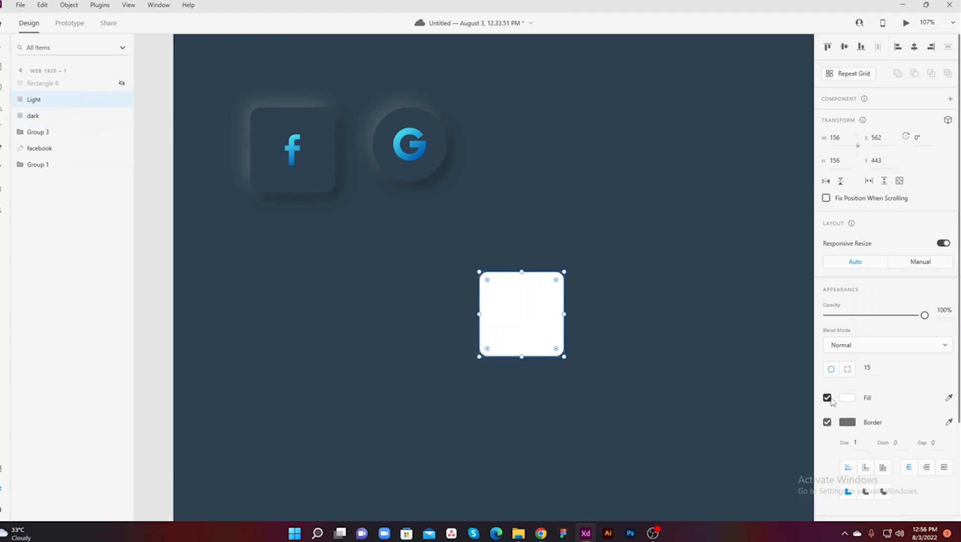
left_click(847, 423)
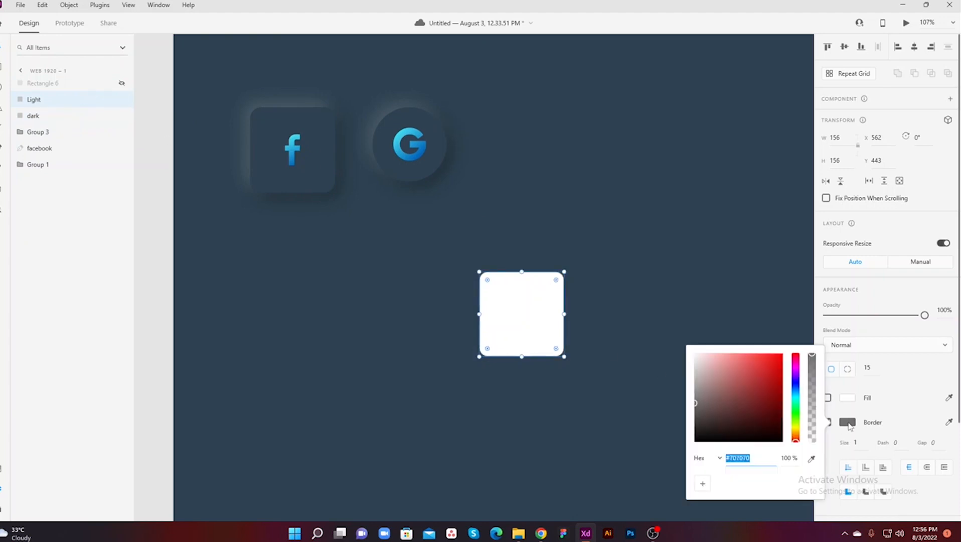
left_click(695, 355)
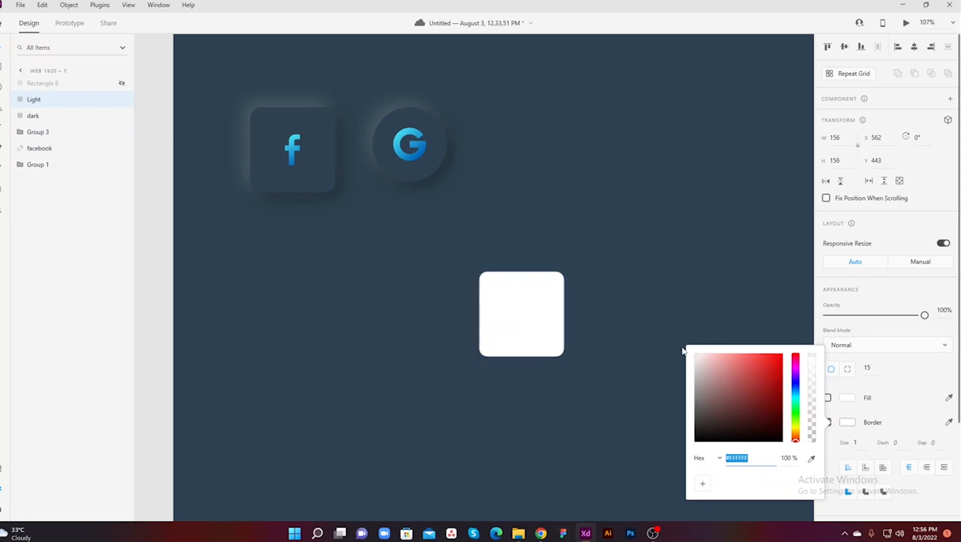
left_click(859, 442)
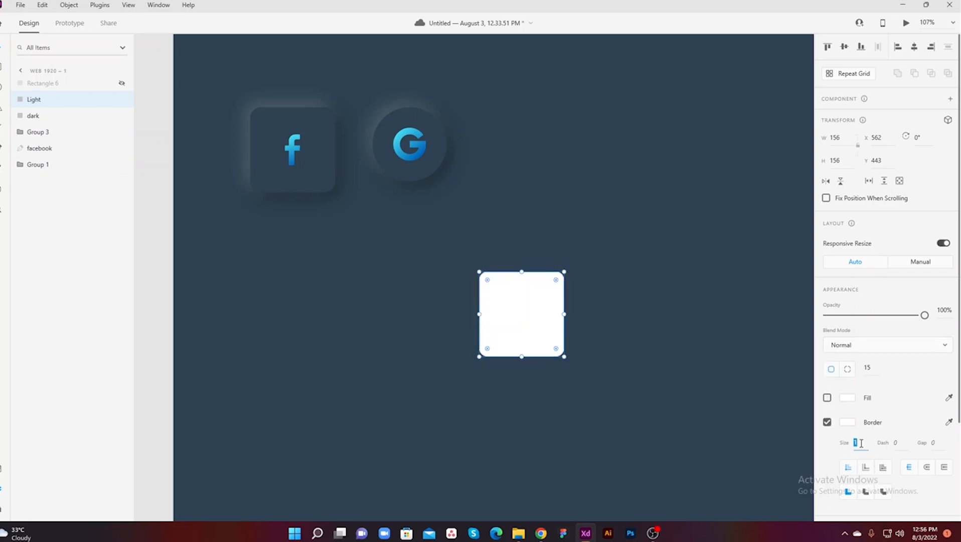
key("Return")
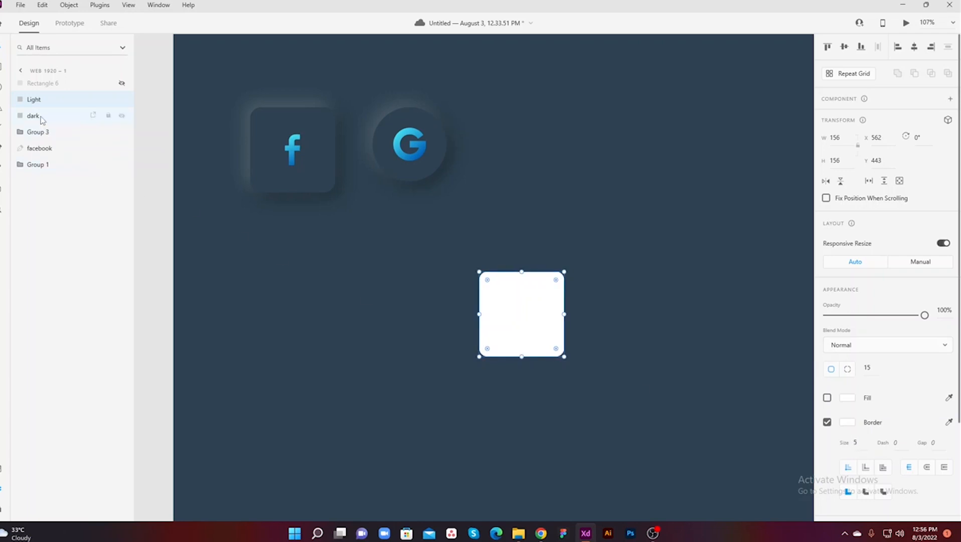
Step: Turn off the dark square's fill and give it a black #000000 border of size 5
left_click(42, 118)
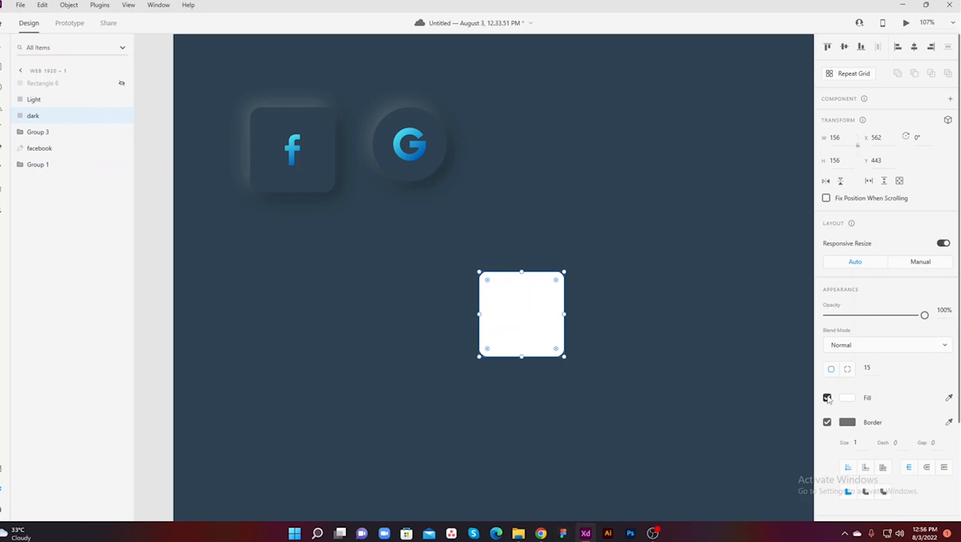
left_click(827, 397)
left_click(851, 424)
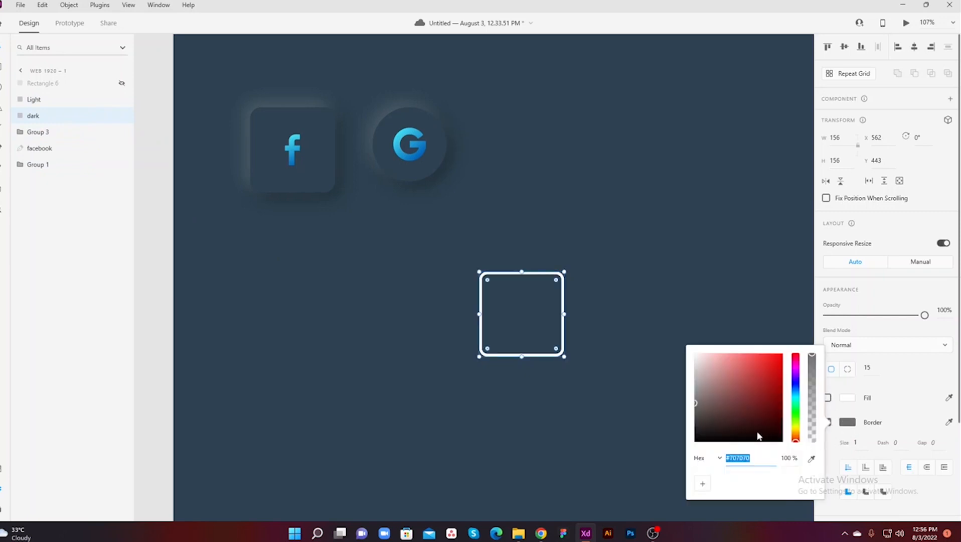
left_click_drag(707, 432, 696, 443)
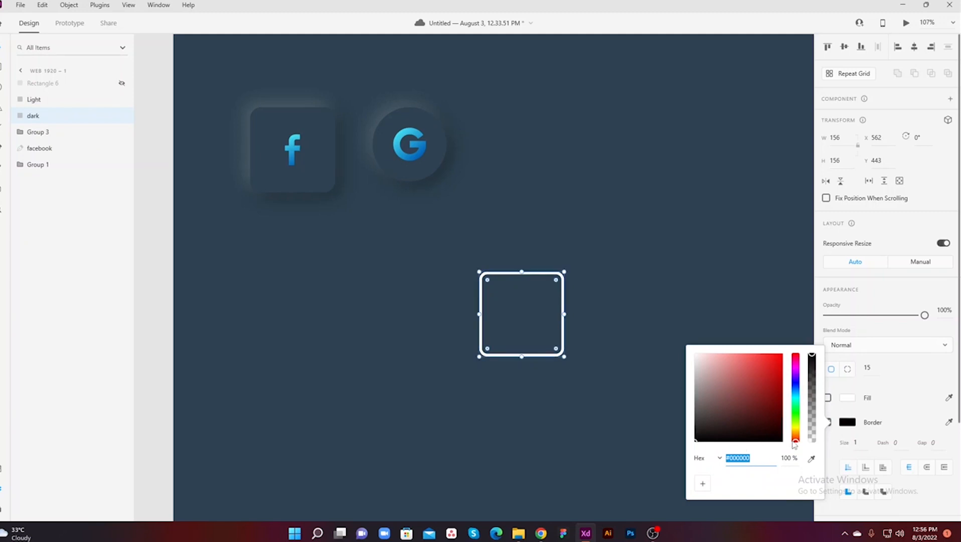
left_click(860, 443)
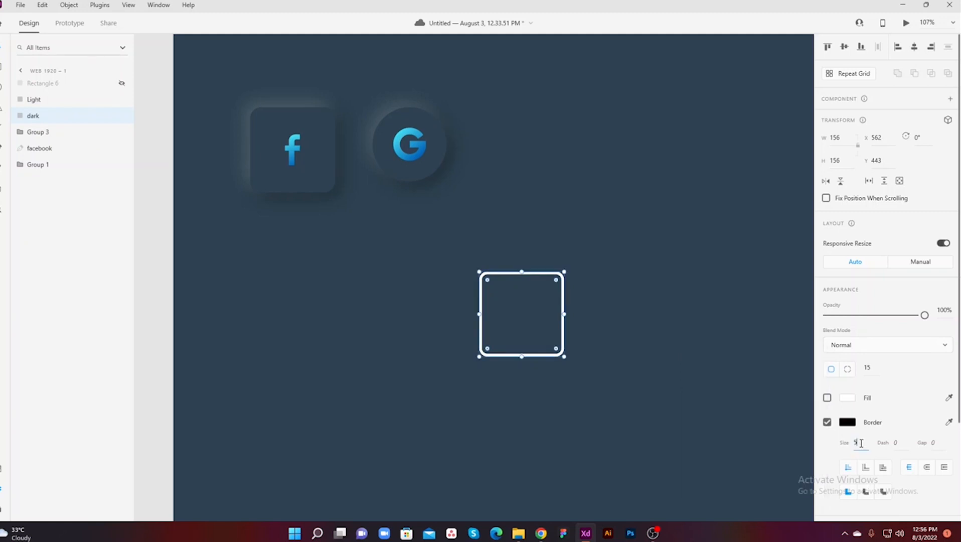
type("5")
Step: Enlarge the Light square from its upper-left corner to about 205 by 205, keeping its lower-right corner in place
left_click_drag(649, 262, 431, 407)
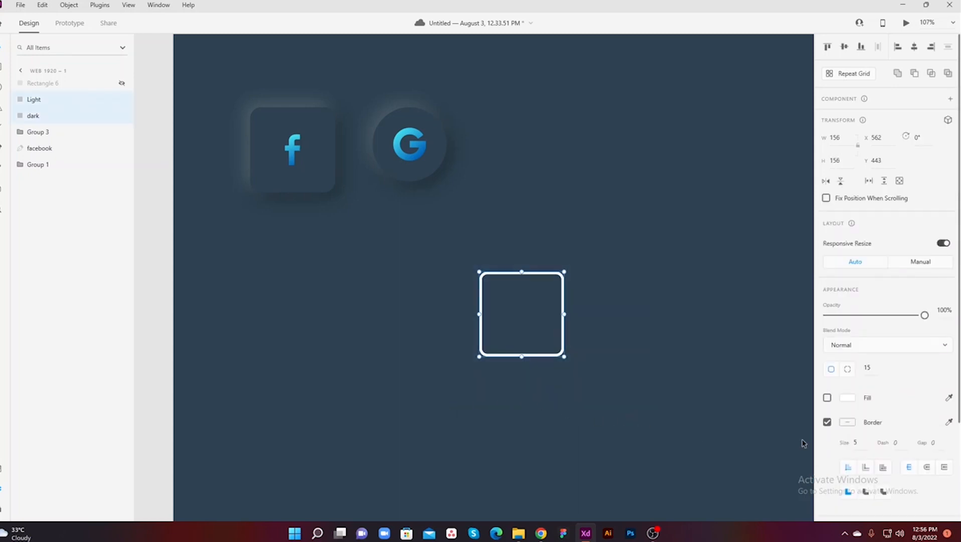
left_click(544, 276)
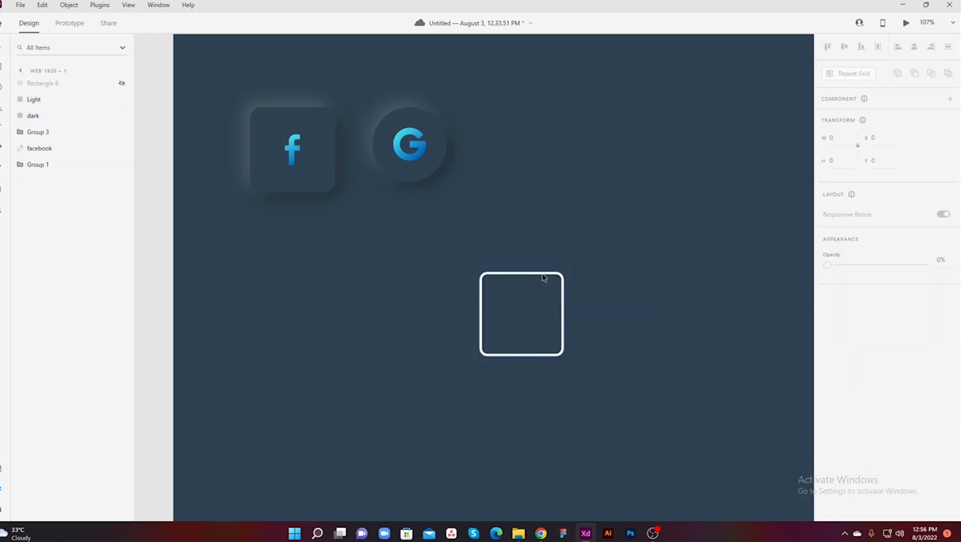
left_click(545, 276)
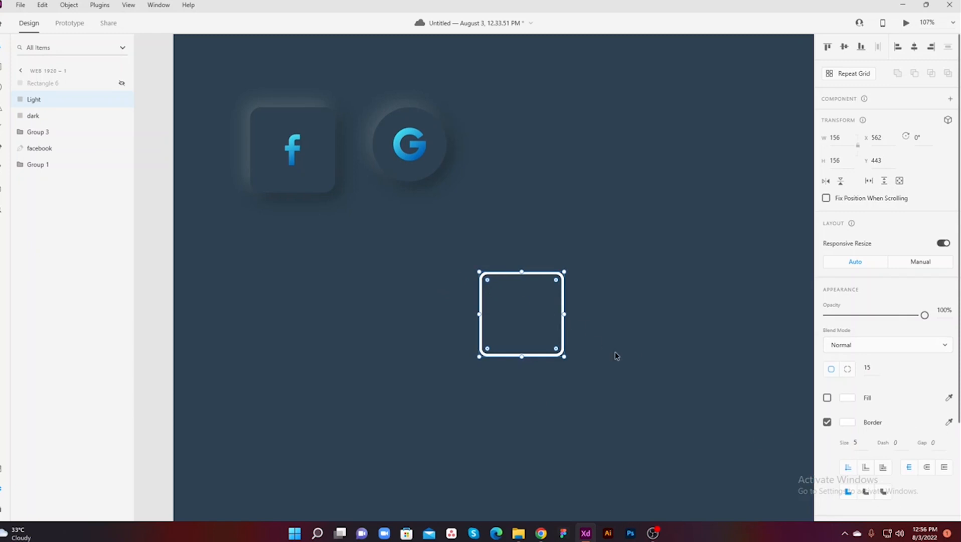
left_click_drag(602, 346, 688, 395)
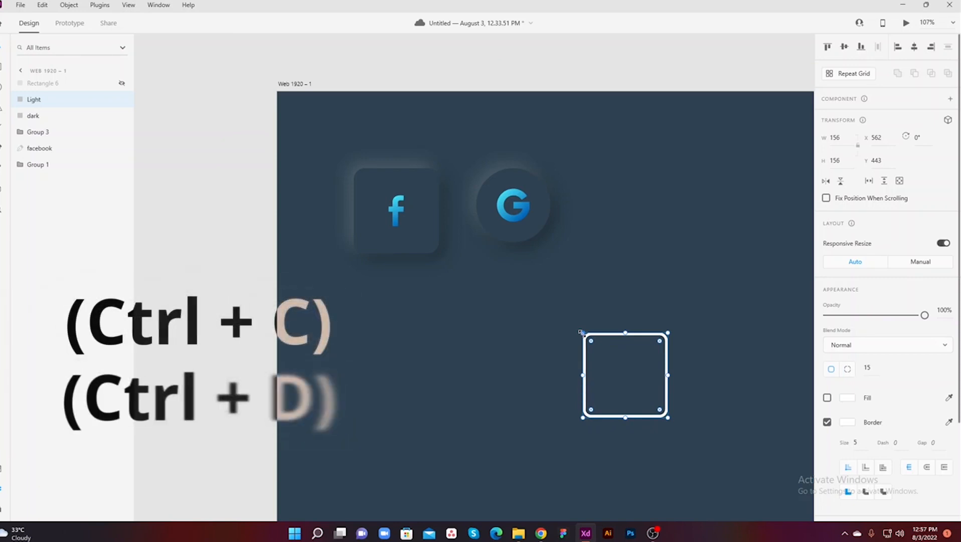
left_click_drag(580, 332, 476, 307)
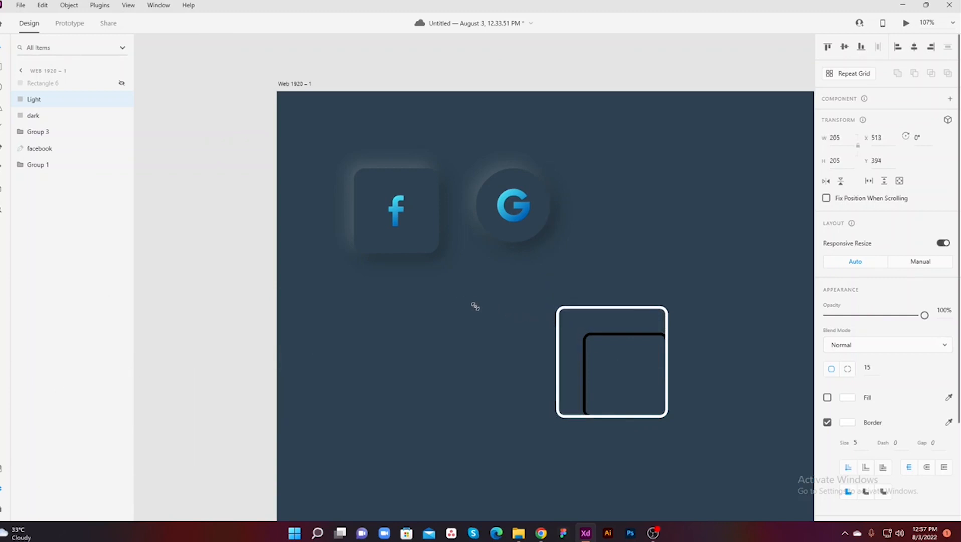
Step: Enlarge the dark square from its lower-right corner to about 199 by 199, keeping its upper-left corner in place
left_click(610, 337)
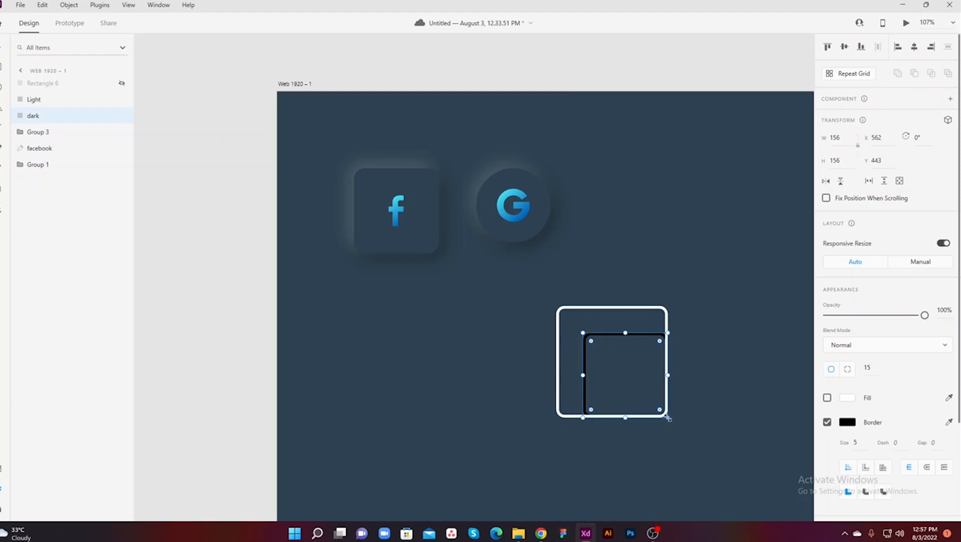
left_click_drag(668, 418, 717, 441)
left_click(752, 399)
scroll(607, 320, "right", 5)
scroll(607, 320, "down", 1)
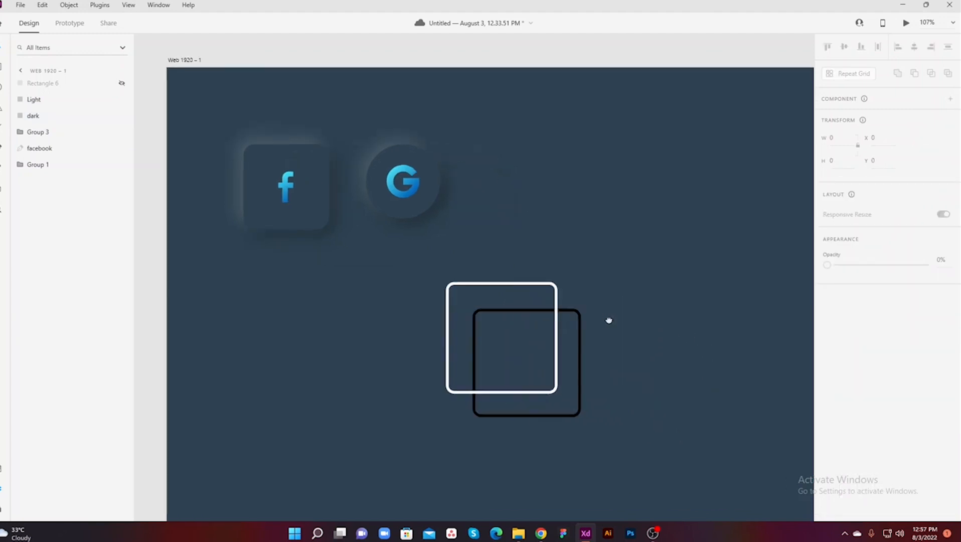
Step: Apply an Object Blur with an amount of 5 to both the Light and dark squares
left_click_drag(613, 283, 466, 419)
scroll(828, 481, "down", 1)
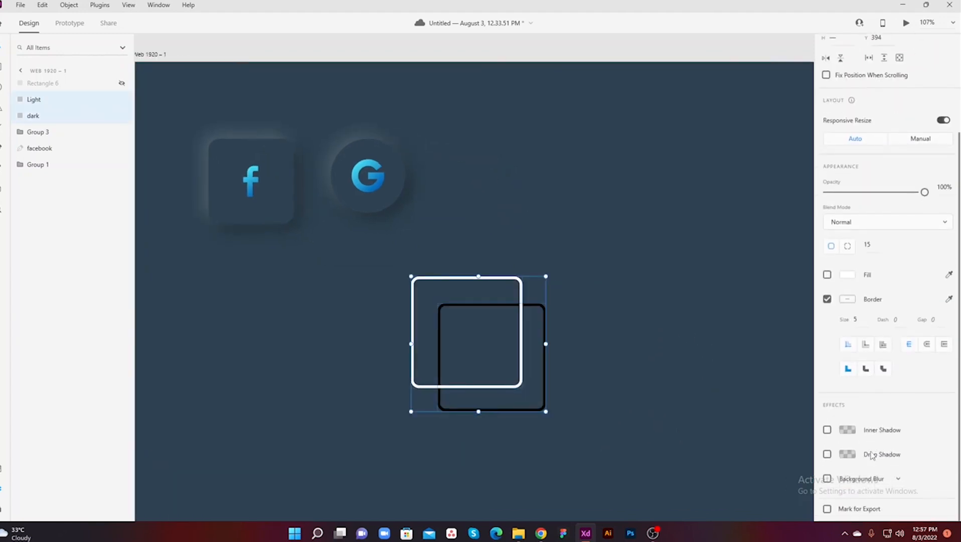
left_click(894, 479)
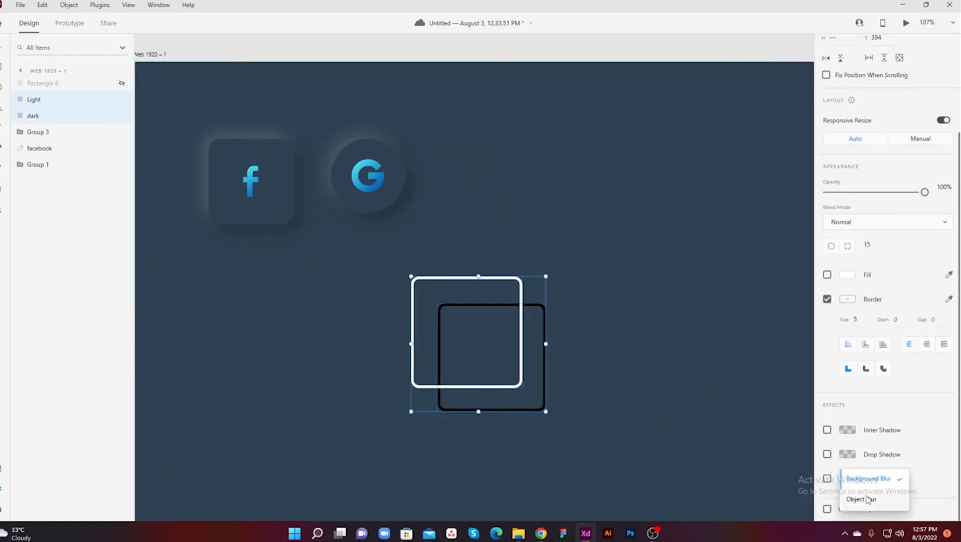
left_click(865, 498)
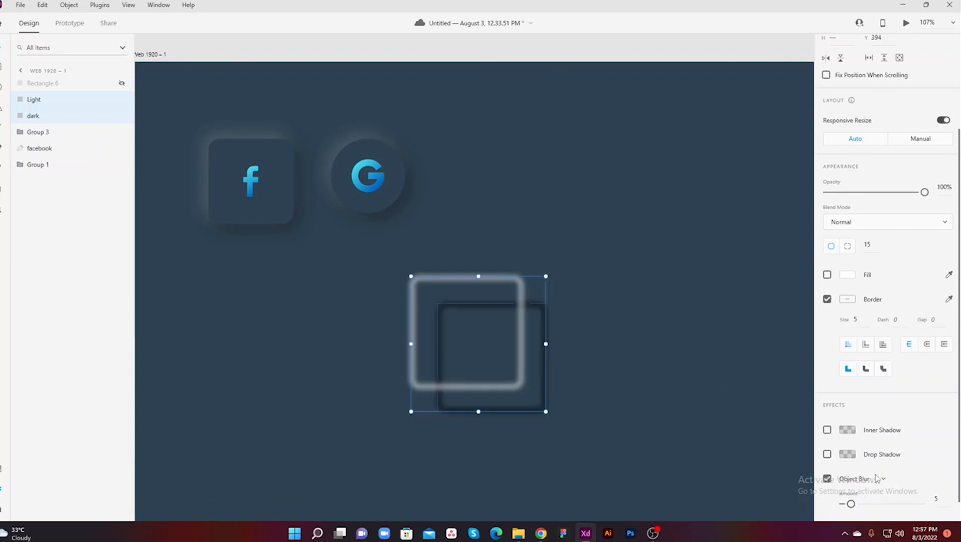
scroll(851, 503, "down", 1)
left_click_drag(851, 479, 852, 479)
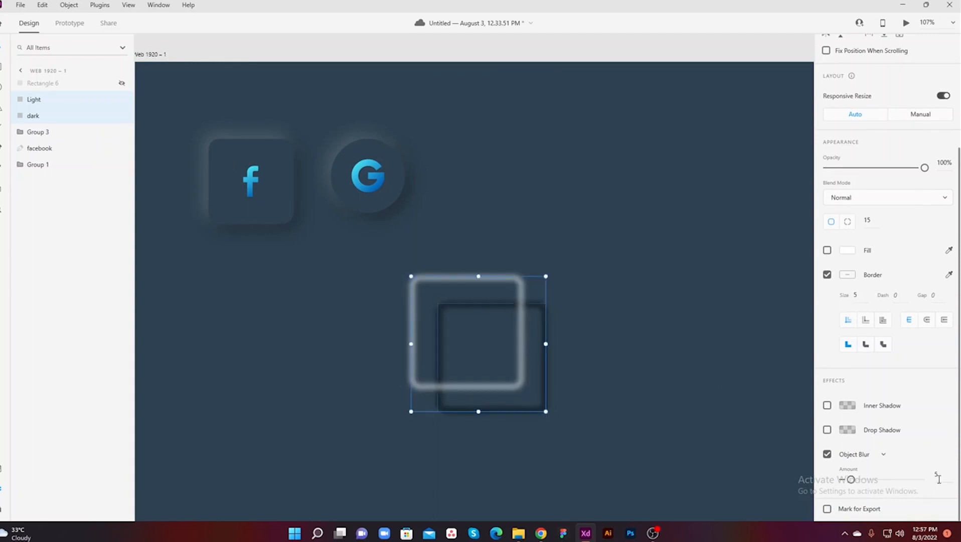
left_click(646, 351)
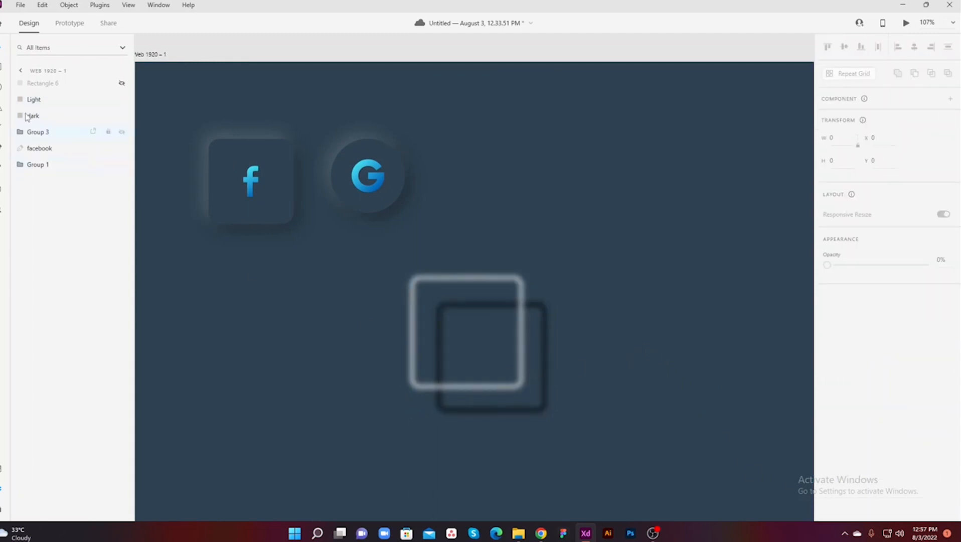
Step: Show the hidden Rectangle 6 and use it to mask the Light and dark squares with Mask with Shape
left_click(36, 87)
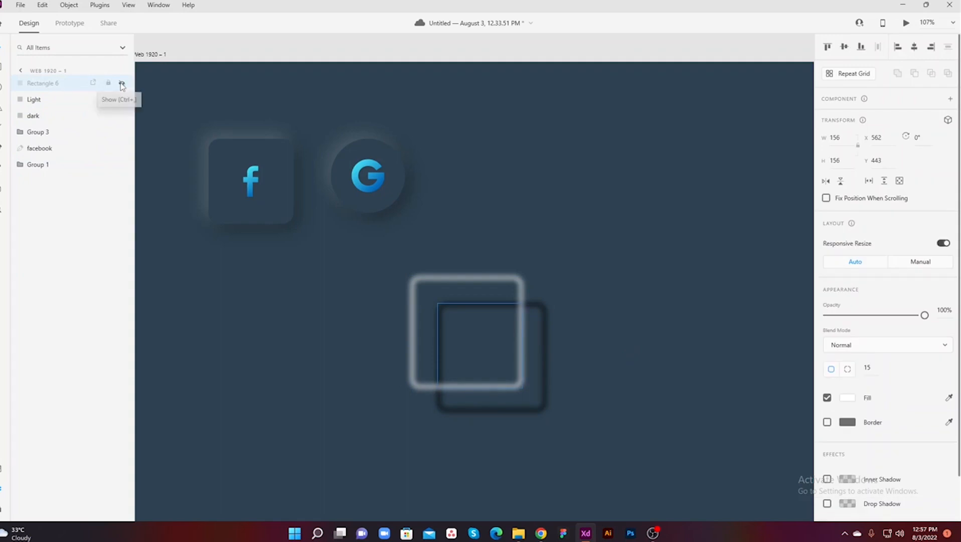
left_click(122, 83)
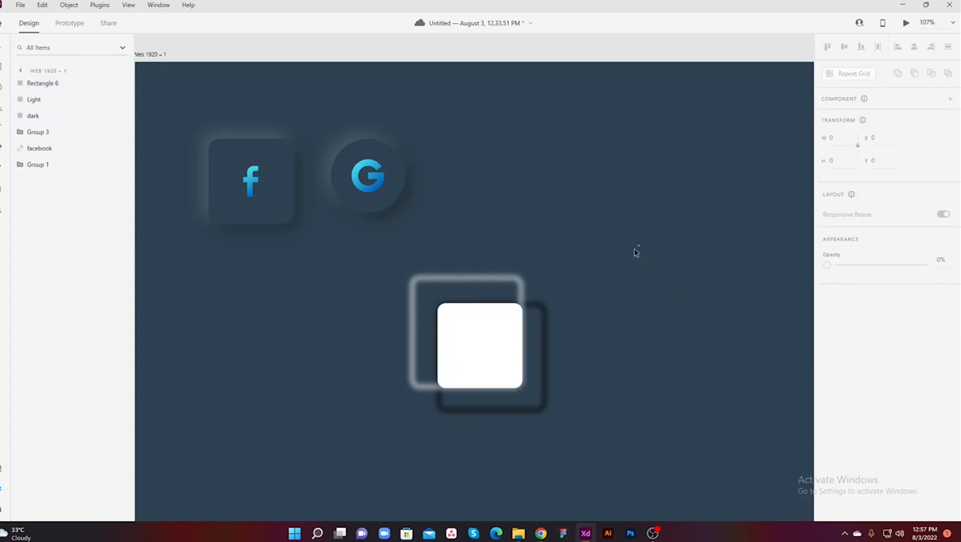
left_click_drag(641, 245, 410, 463)
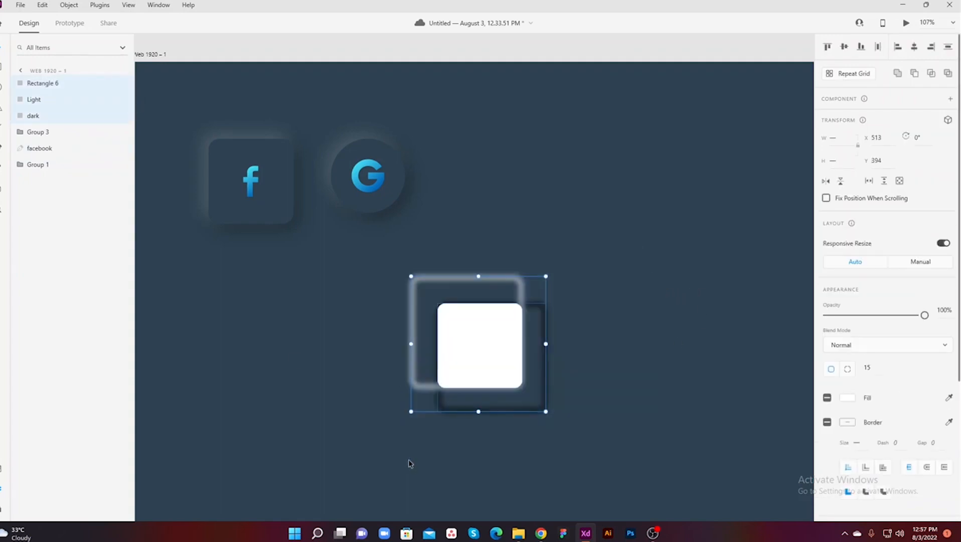
right_click(468, 414)
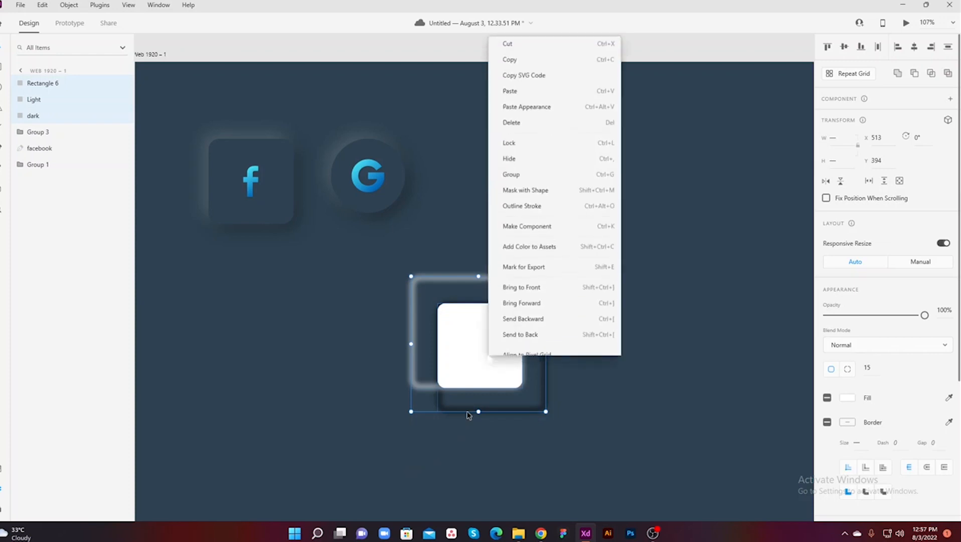
left_click(542, 189)
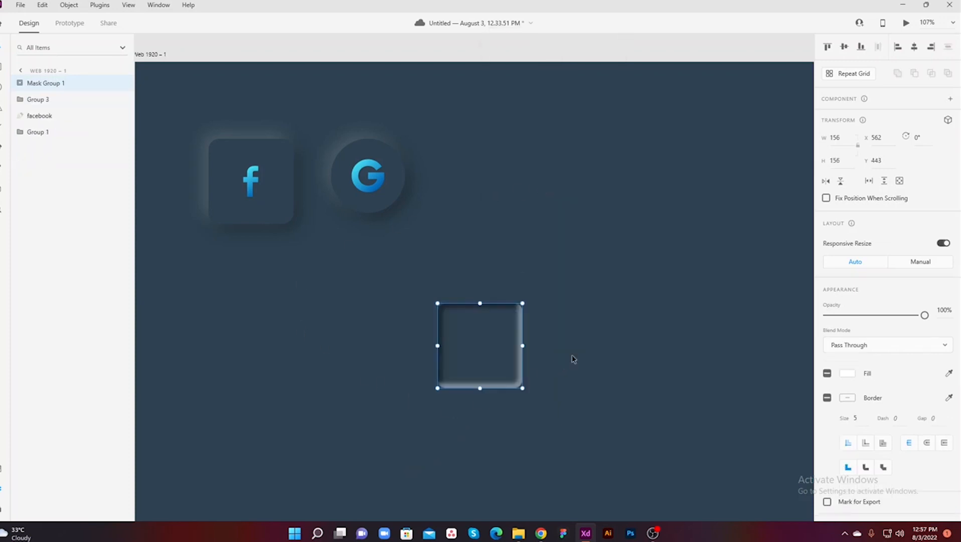
left_click(579, 359)
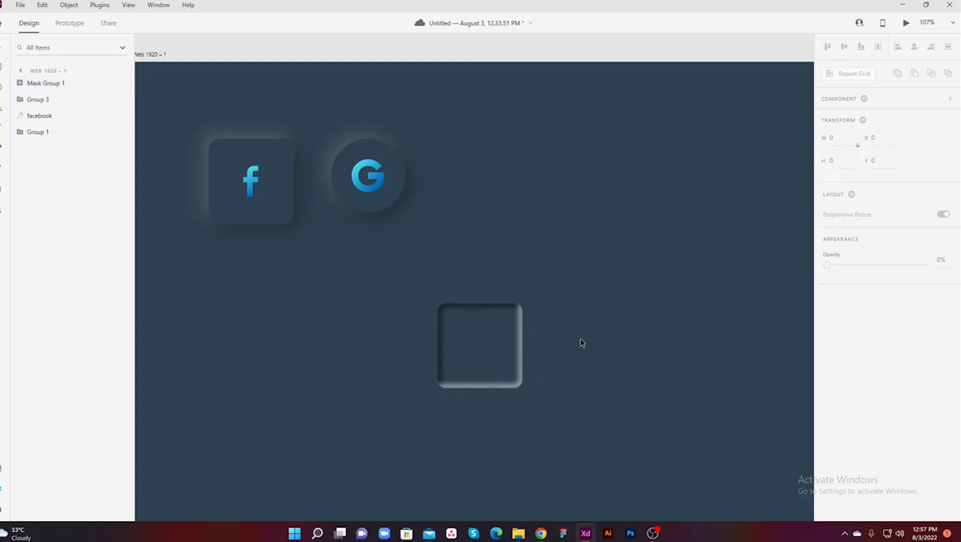
Step: Change the Light square's border inside the mask group to #4F6D84, a lighter shade of the sampled artboard colour
left_click(522, 350)
left_click(19, 83)
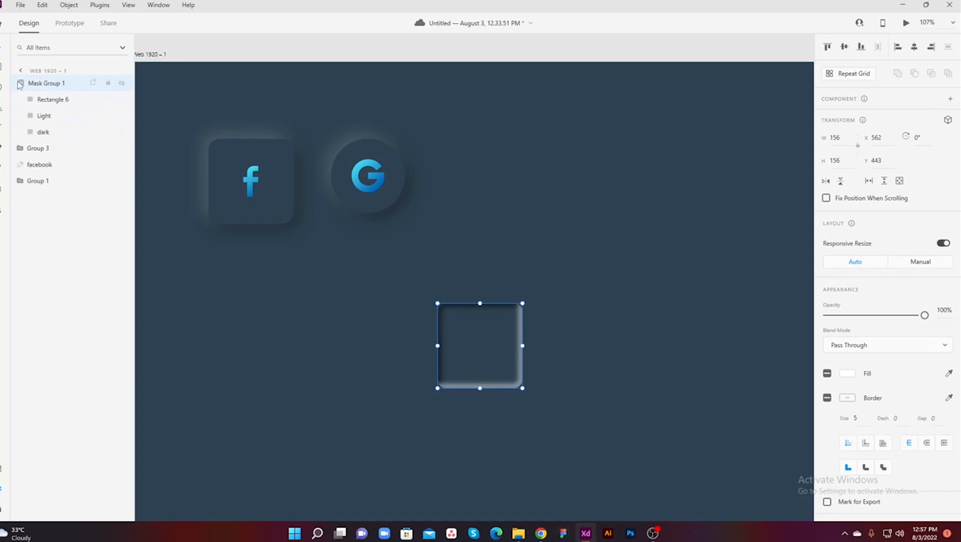
left_click(47, 115)
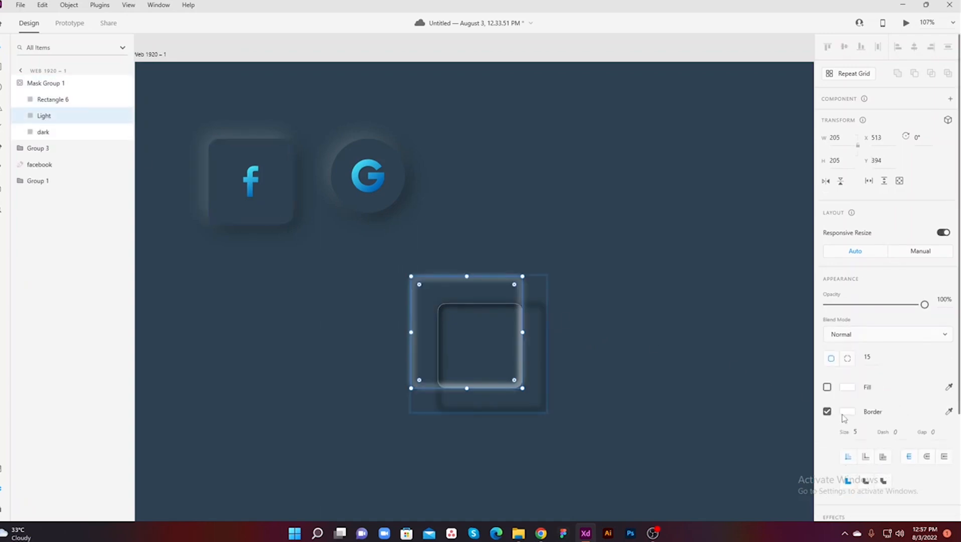
left_click(847, 411)
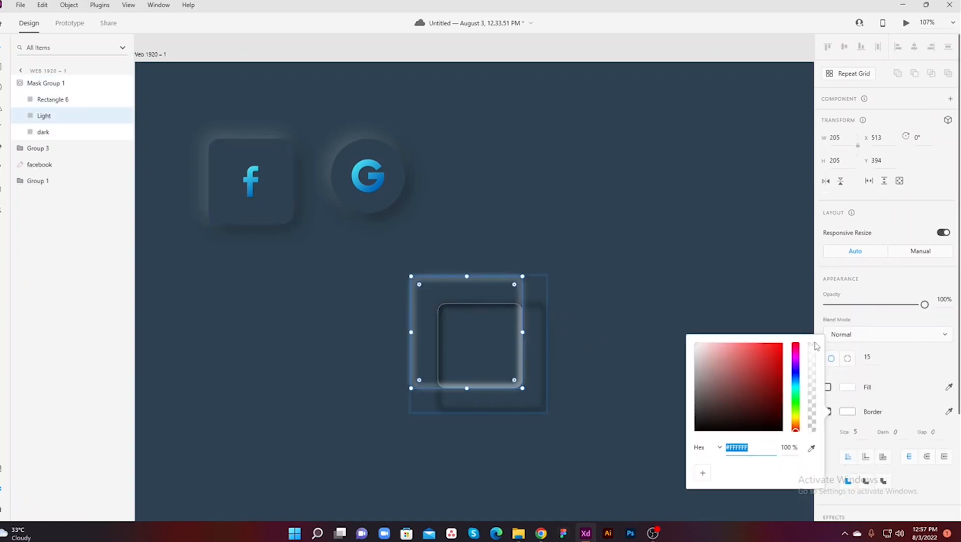
left_click_drag(815, 346, 814, 381)
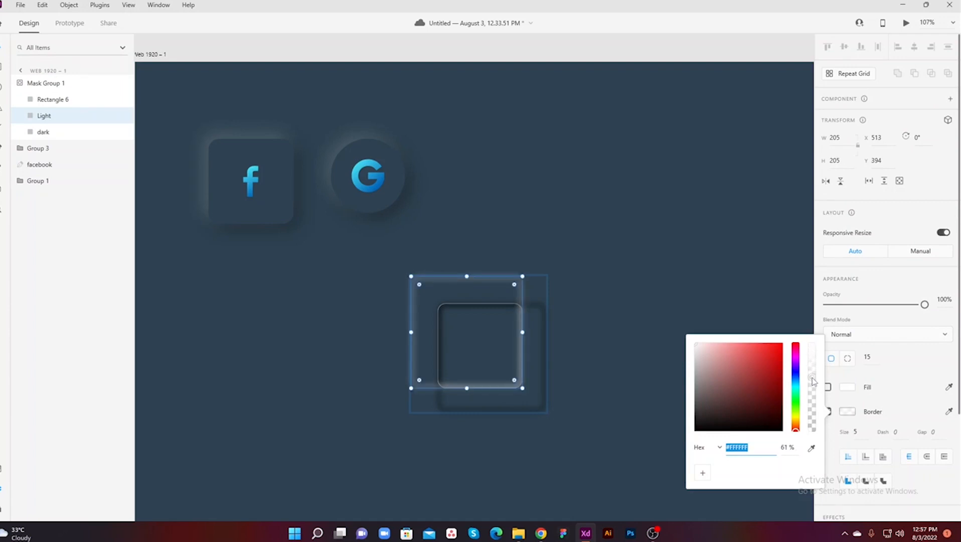
left_click(811, 447)
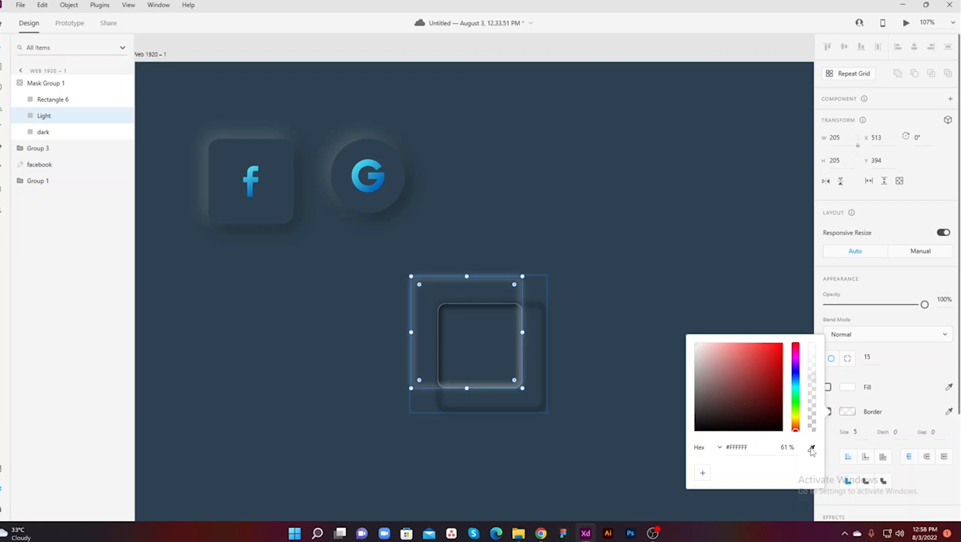
left_click(629, 302)
left_click_drag(732, 403, 729, 384)
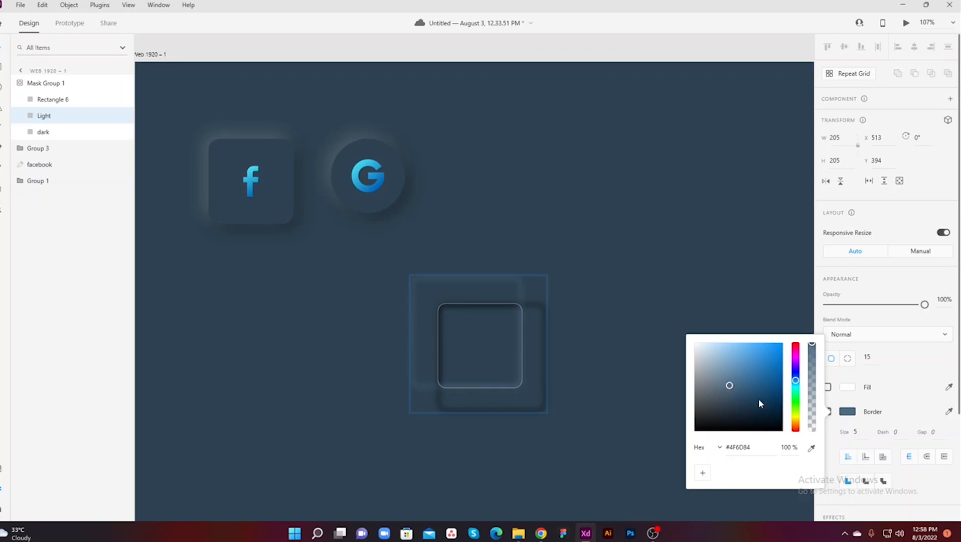
left_click(744, 305)
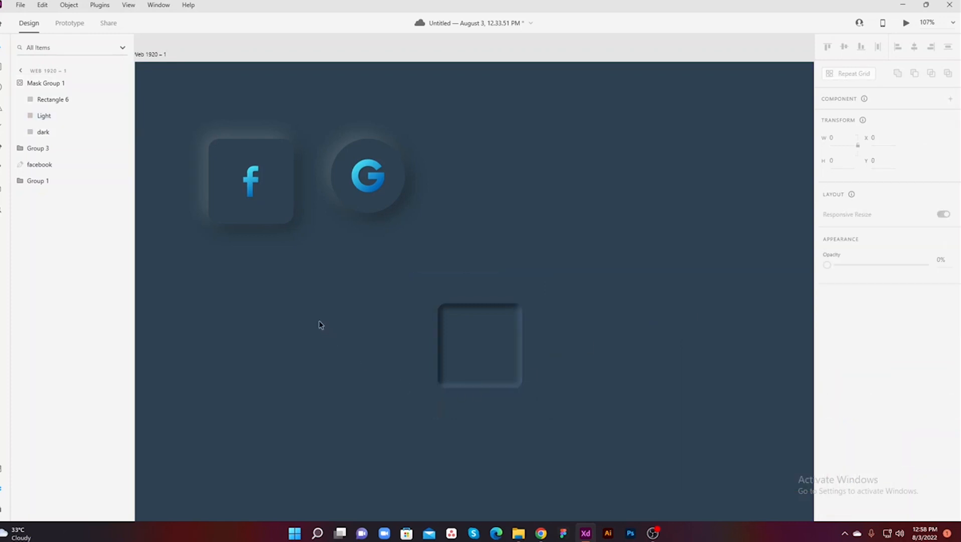
Step: Change the dark square's border inside the mask group to a darker shade of the sampled artboard colour
left_click(43, 131)
left_click(851, 416)
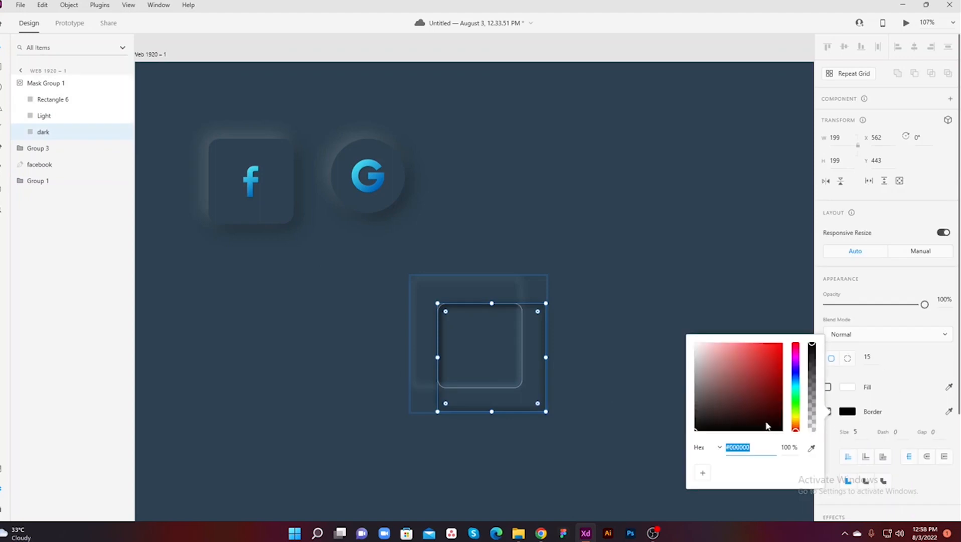
left_click(810, 448)
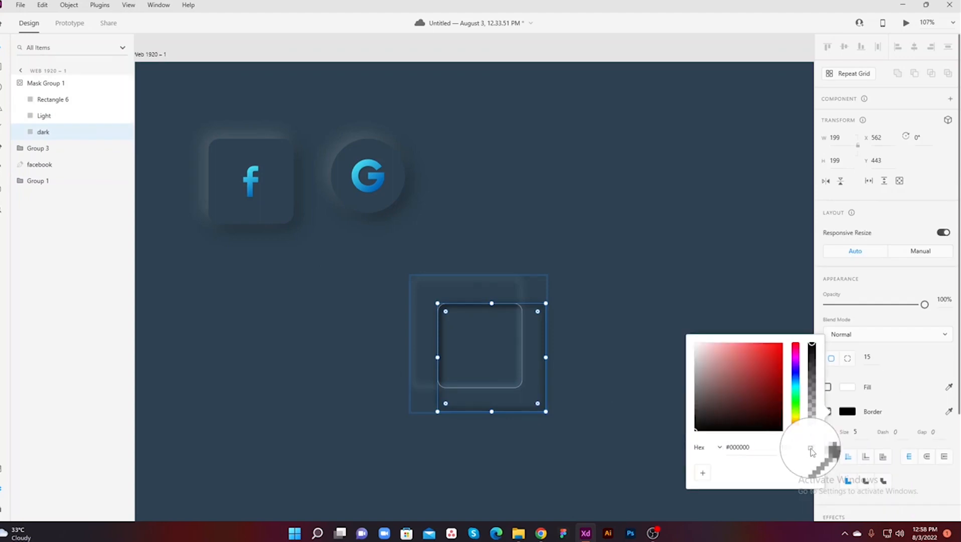
left_click(636, 320)
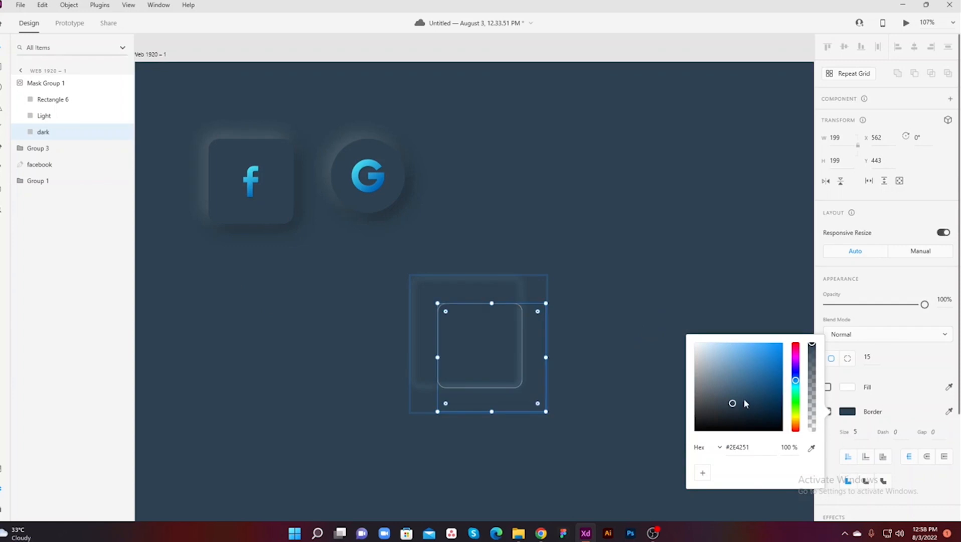
left_click_drag(733, 404, 745, 420)
left_click(578, 425)
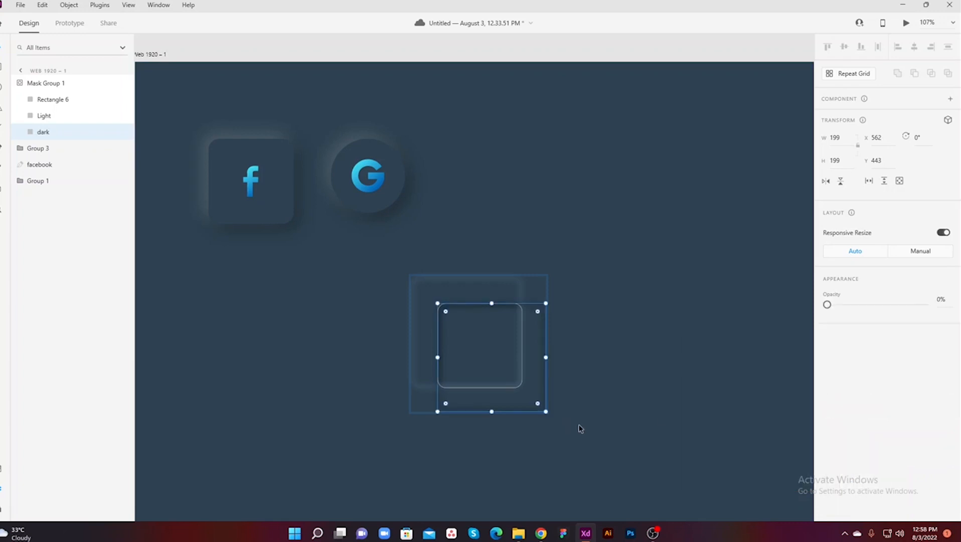
left_click(578, 425)
Step: Nudge the masked inset square slightly to the right and down on the artboard
scroll(597, 351, "up", 2)
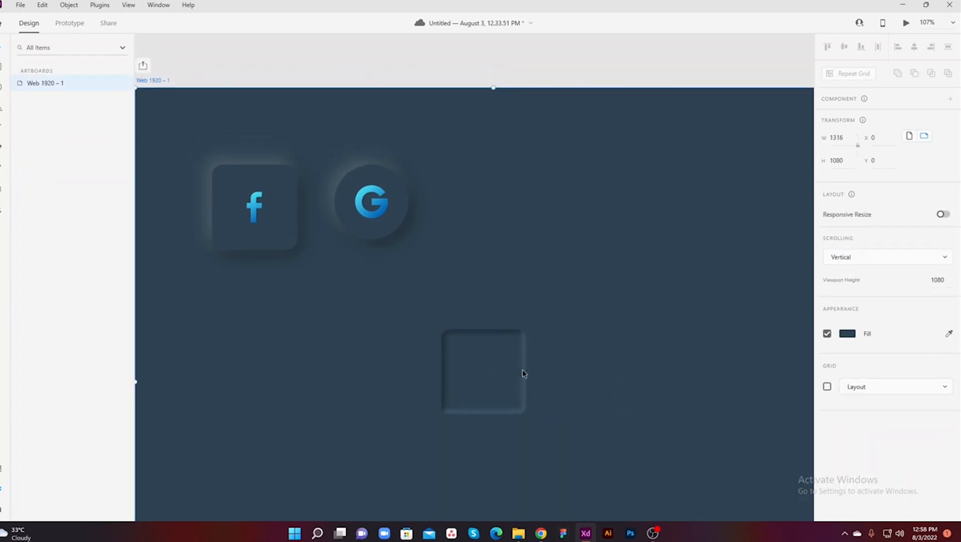
mouse_move(527, 373)
left_mouse_down()
mouse_move(517, 335)
mouse_move(538, 365)
mouse_move(534, 375)
left_mouse_up()
left_click(587, 394)
scroll(575, 358, "down", 2)
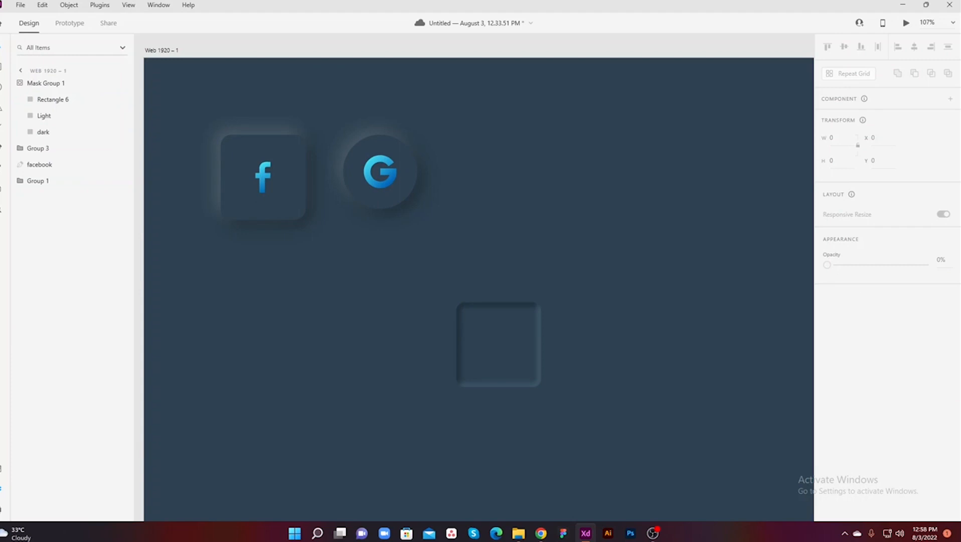
Step: Search the Auto Icon plugin for Home
left_click(1, 510)
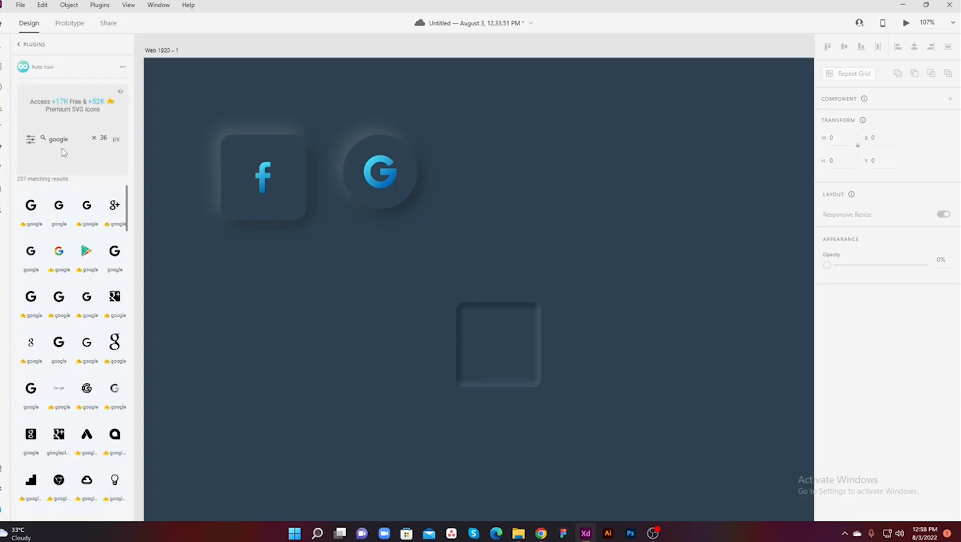
left_click(74, 142)
double_click(75, 142)
type("Home")
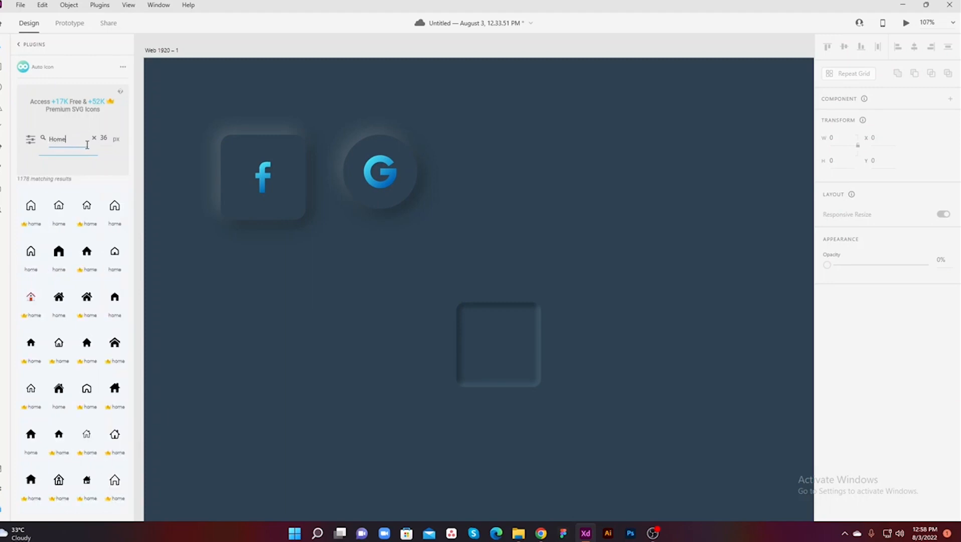
Step: Place an outlined home icon, about 69 × 60, inside the inset square and centre it on the square
left_click_drag(59, 206, 518, 362)
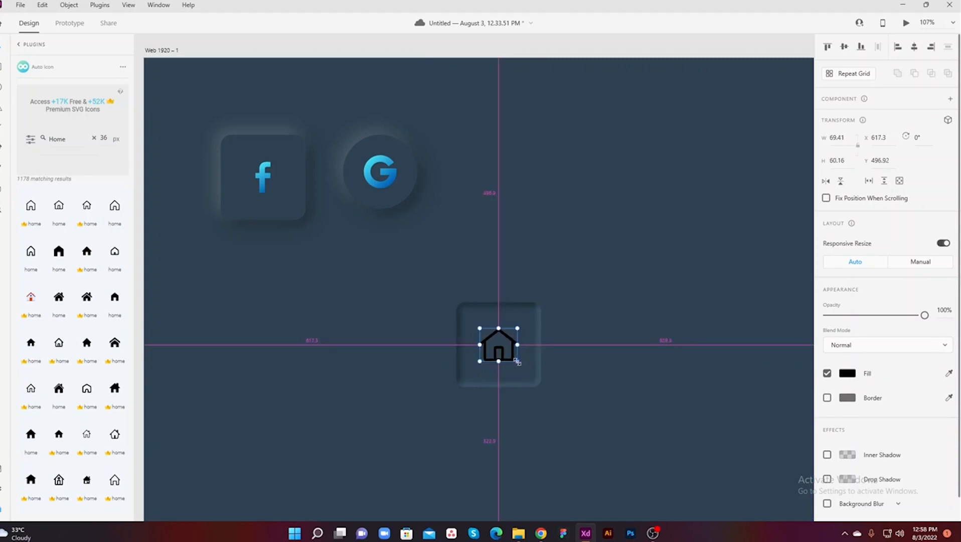
left_click(538, 328, "shift")
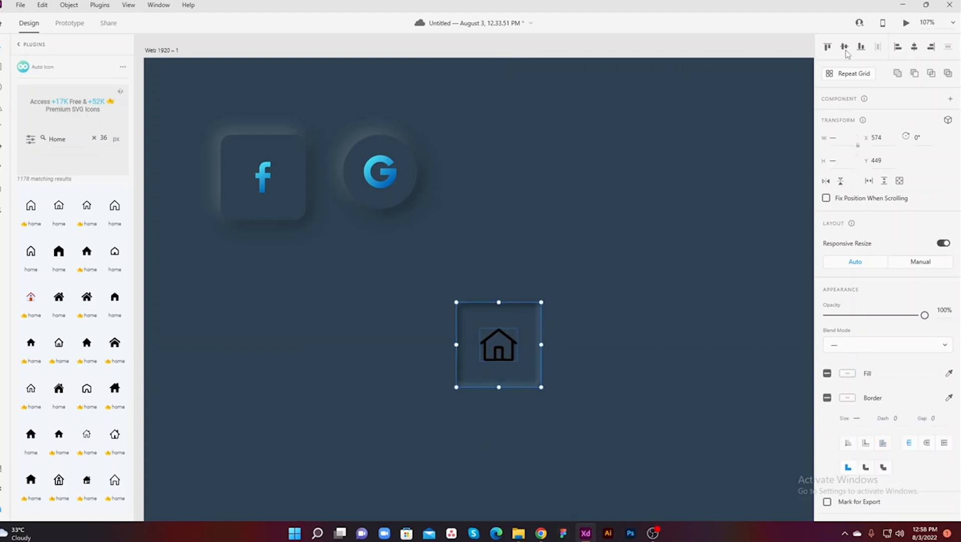
left_click(594, 313)
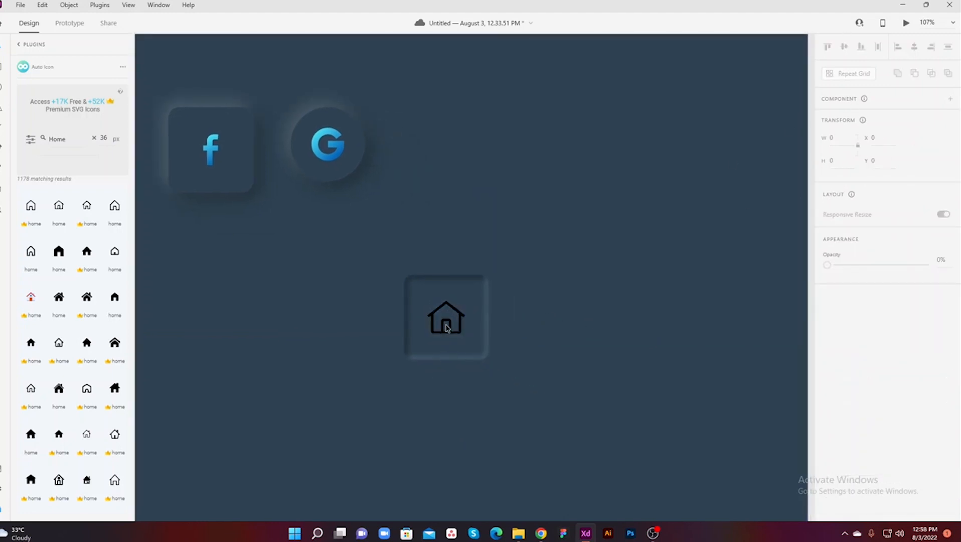
Step: Give the home icon a linear gradient fill with a light orange start colour of #F9C255
left_click(445, 326)
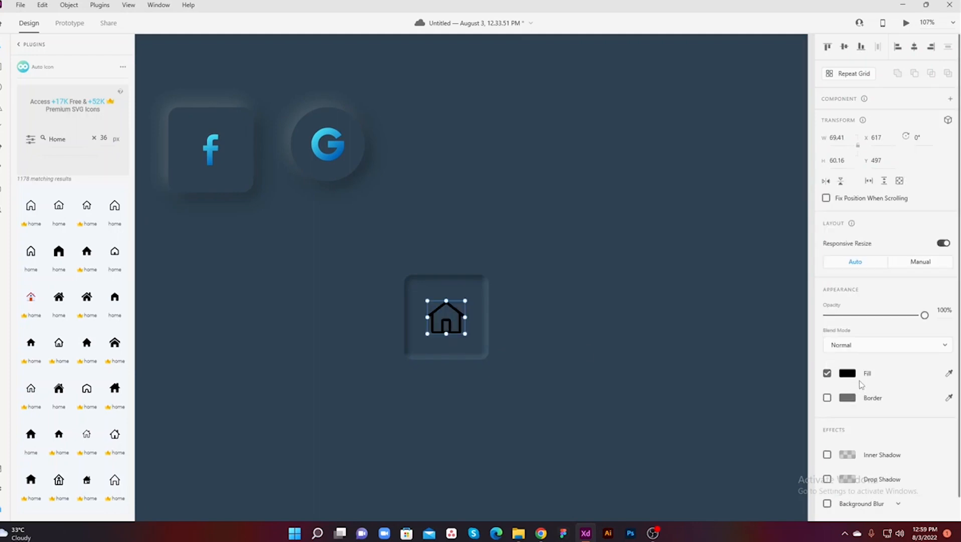
left_click(848, 373)
left_click(738, 301)
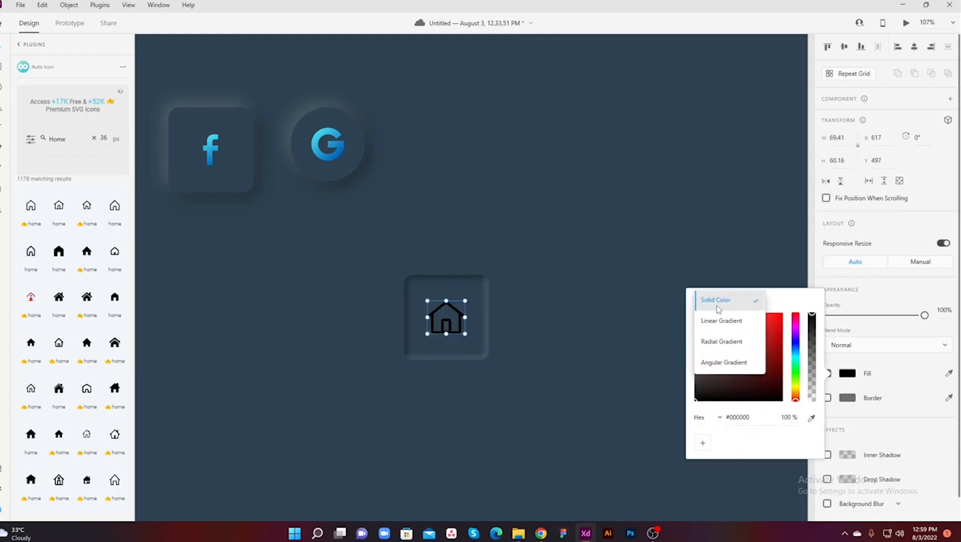
left_click(723, 322)
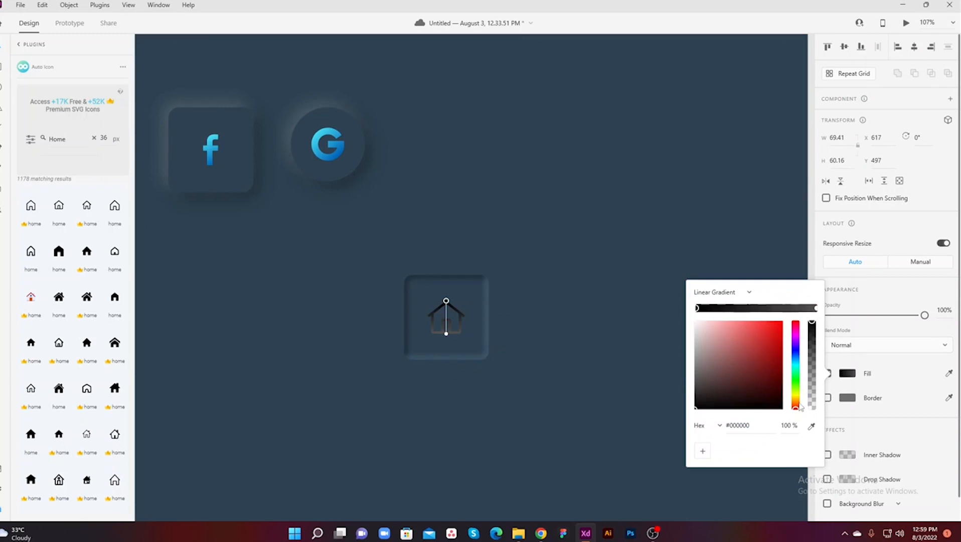
left_click_drag(798, 410, 797, 401)
left_click(754, 334)
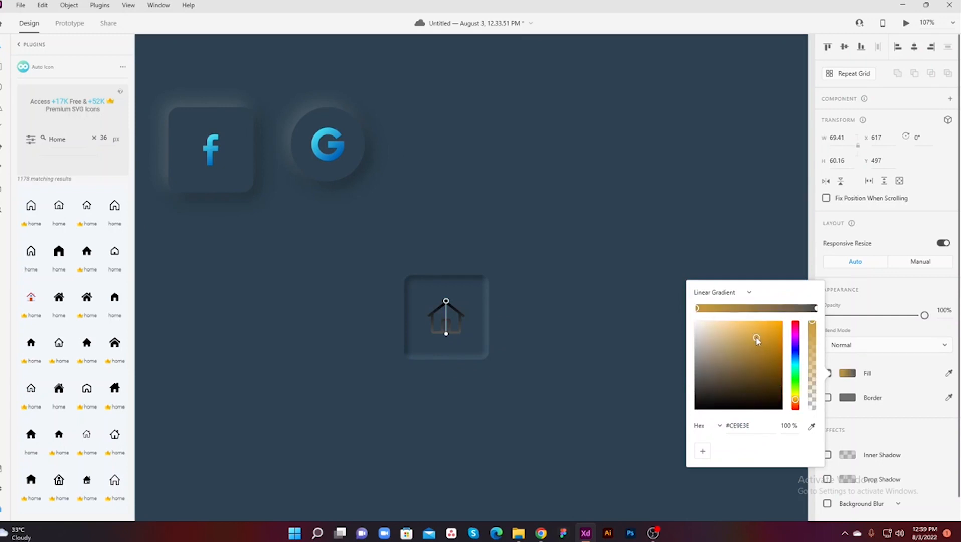
left_click_drag(755, 336, 755, 327)
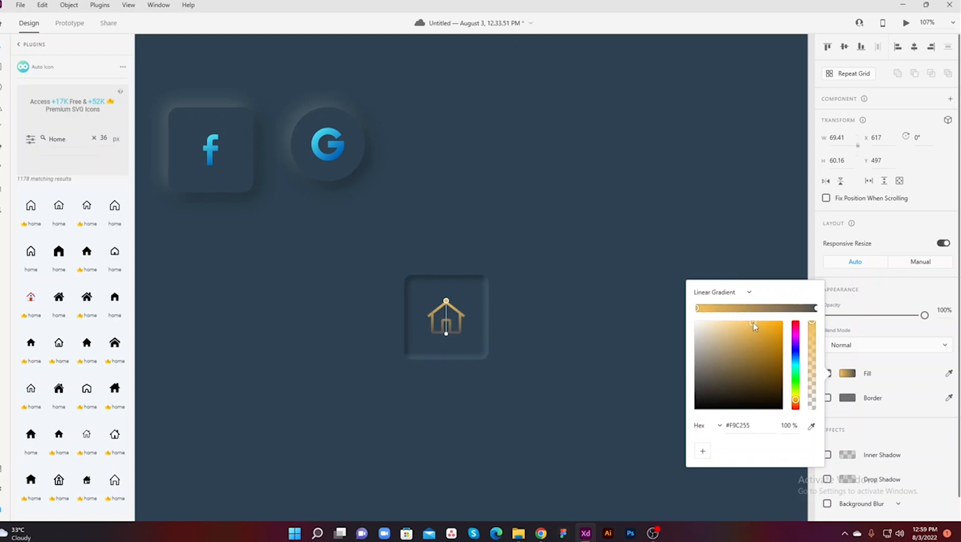
Step: Set the end colour of the home icon's gradient to the deeper orange #F29900
left_click(816, 308)
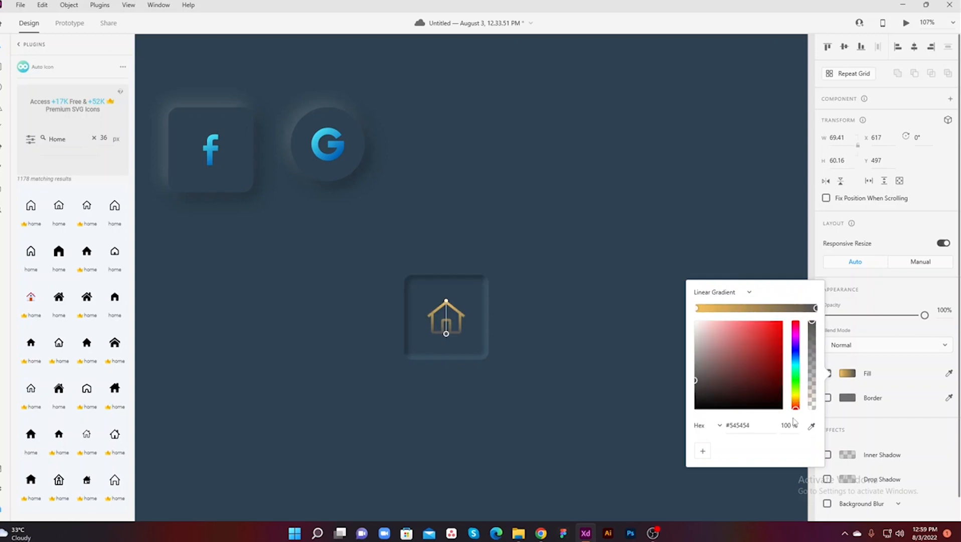
left_click_drag(796, 420, 797, 405)
left_click_drag(768, 343, 784, 325)
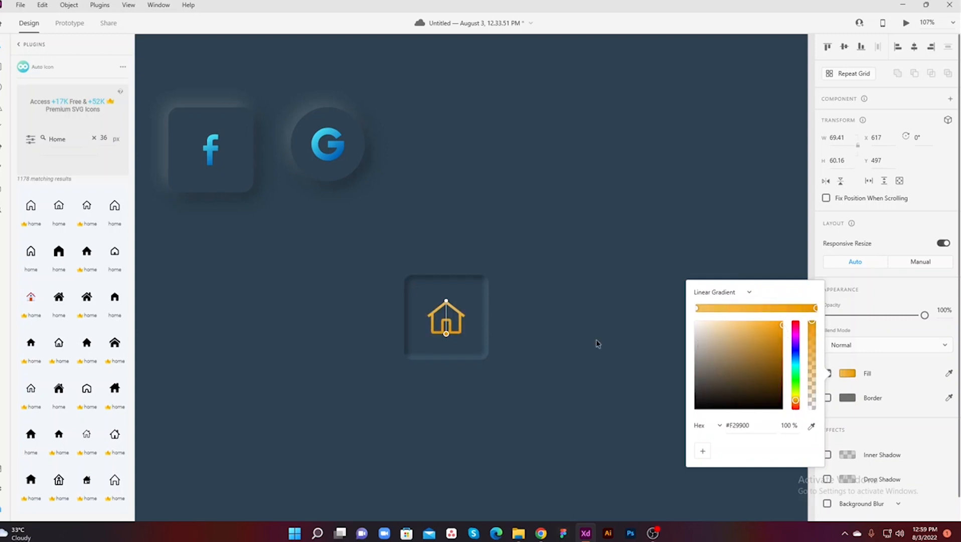
Step: Angle the home icon's gradient diagonally from upper left to lower right and slightly darken its start colour
mouse_move(447, 301)
left_mouse_down()
mouse_move(437, 304)
mouse_move(460, 334)
mouse_move(434, 302)
left_mouse_up()
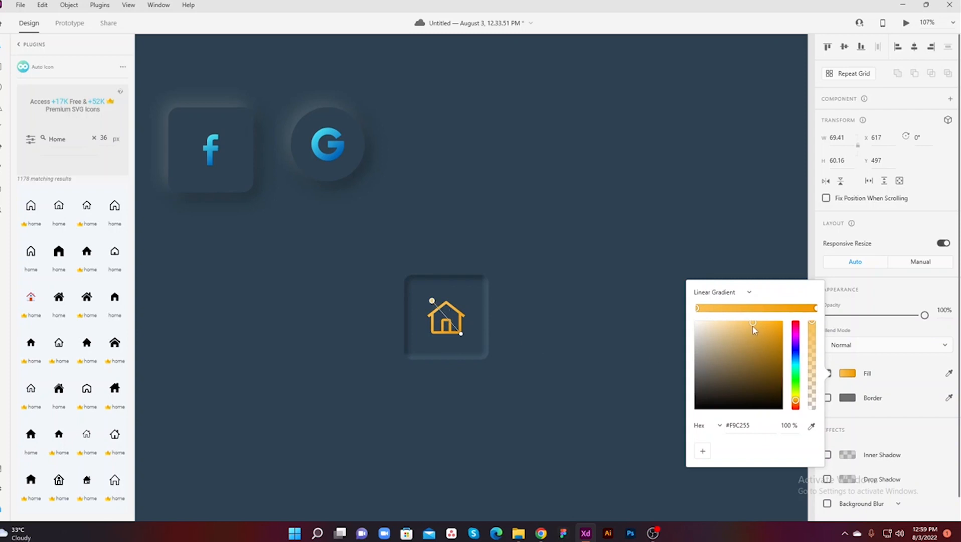
left_click_drag(753, 325, 755, 330)
left_click(565, 375)
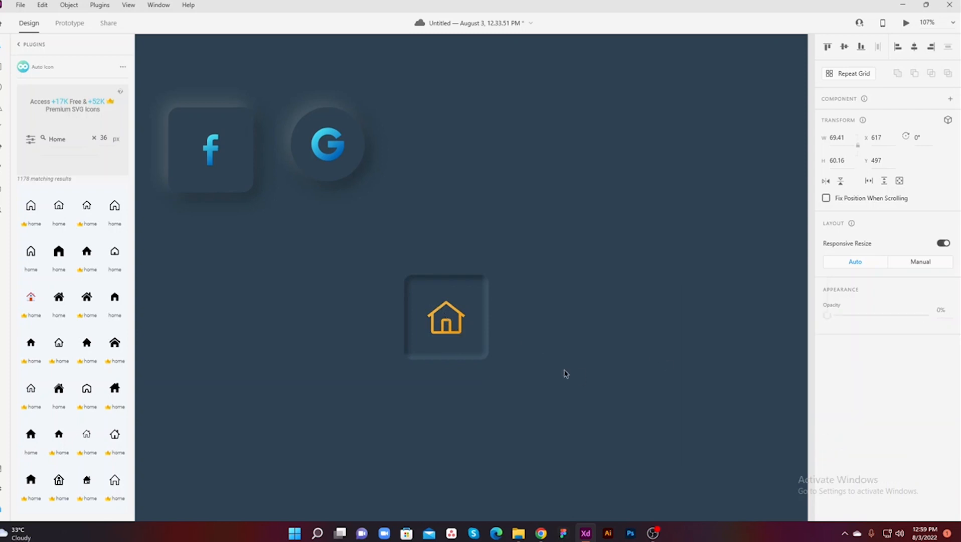
left_click(549, 300)
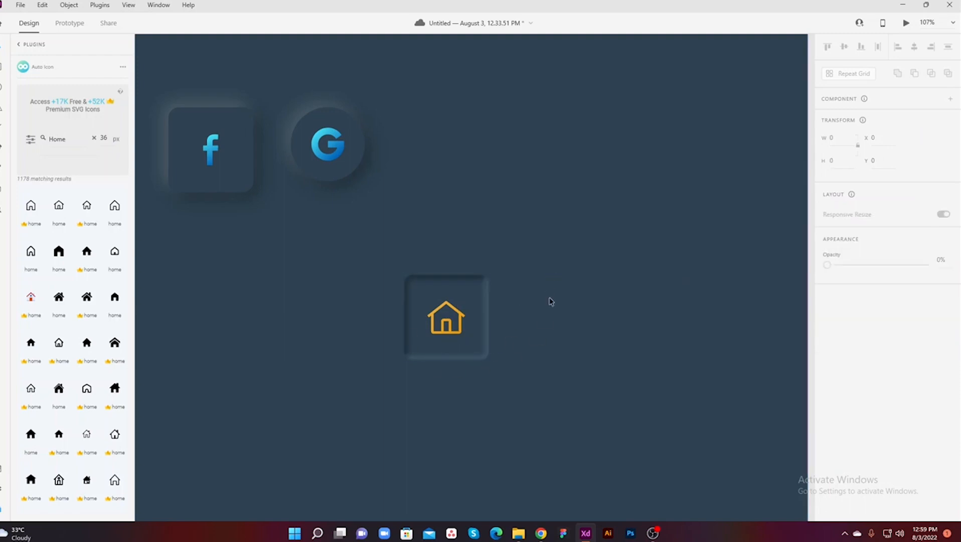
Step: Draw a white circle in the empty area beside the home button and resize it to 184 × 184
scroll(545, 294, "down", 1)
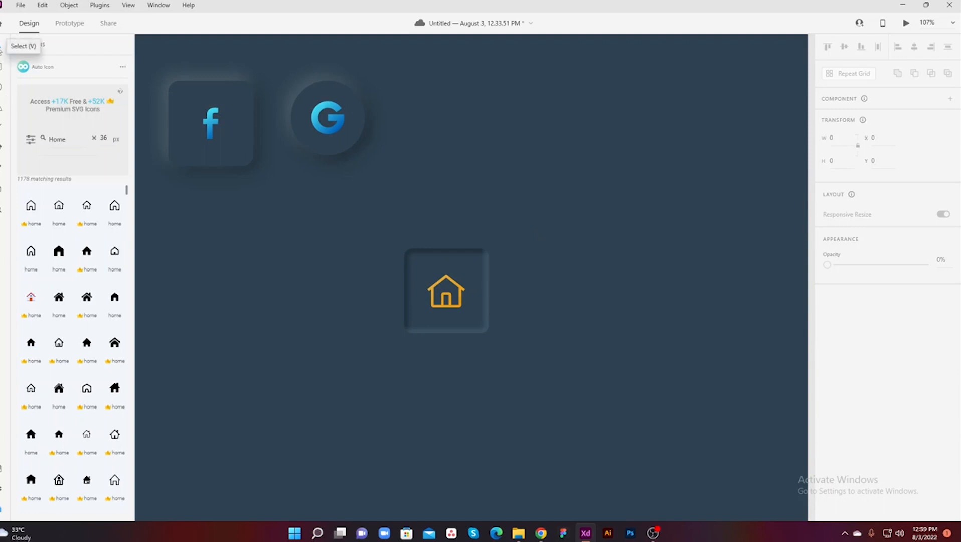
scroll(485, 339, "down", 3)
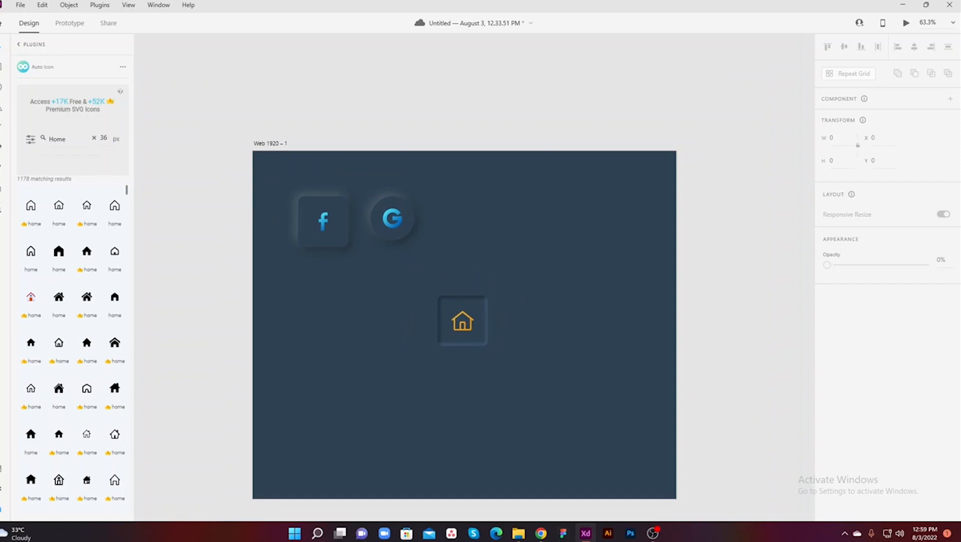
key("e")
mouse_move(553, 288)
left_mouse_down()
mouse_move(606, 338)
mouse_move(586, 320)
left_mouse_up()
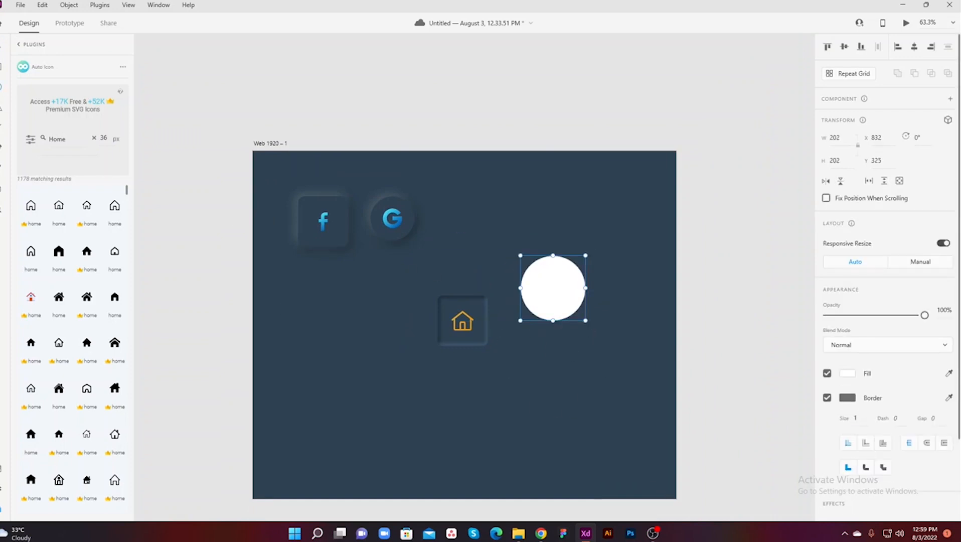
scroll(592, 359, "up", 5)
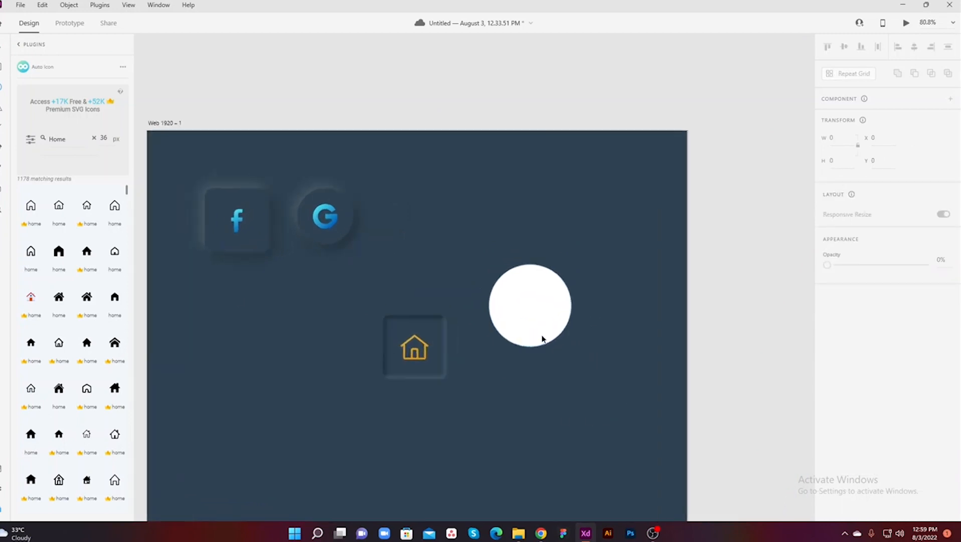
left_click_drag(582, 351, 576, 346)
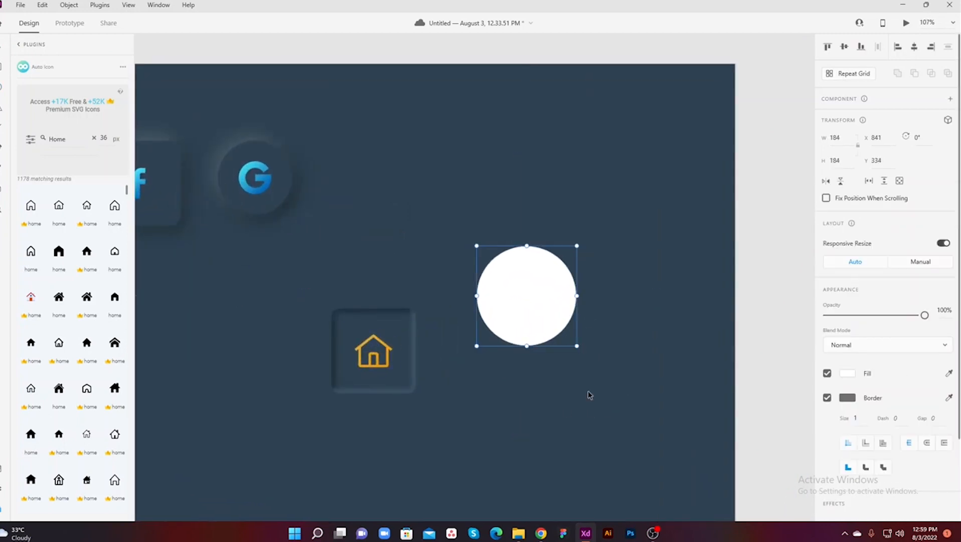
left_click(589, 394)
left_click(521, 296)
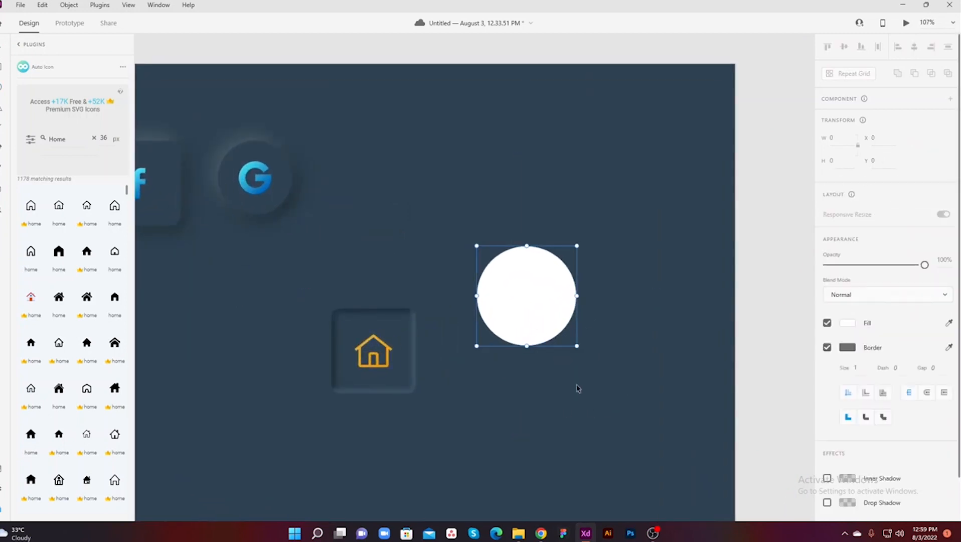
Step: Group the home icon with its masked inset square
left_click(2, 484)
left_click_drag(418, 433, 289, 315)
key("ctrl+g")
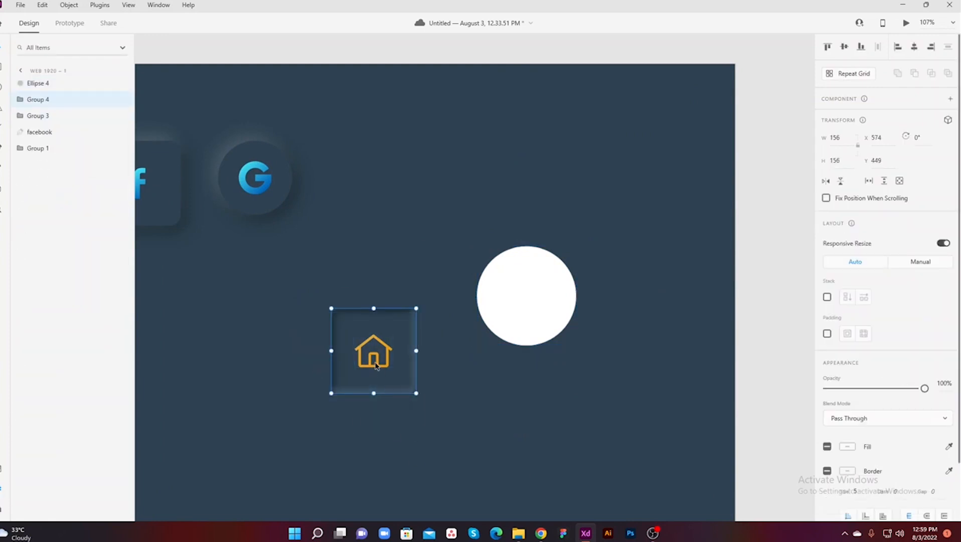
left_click(356, 238)
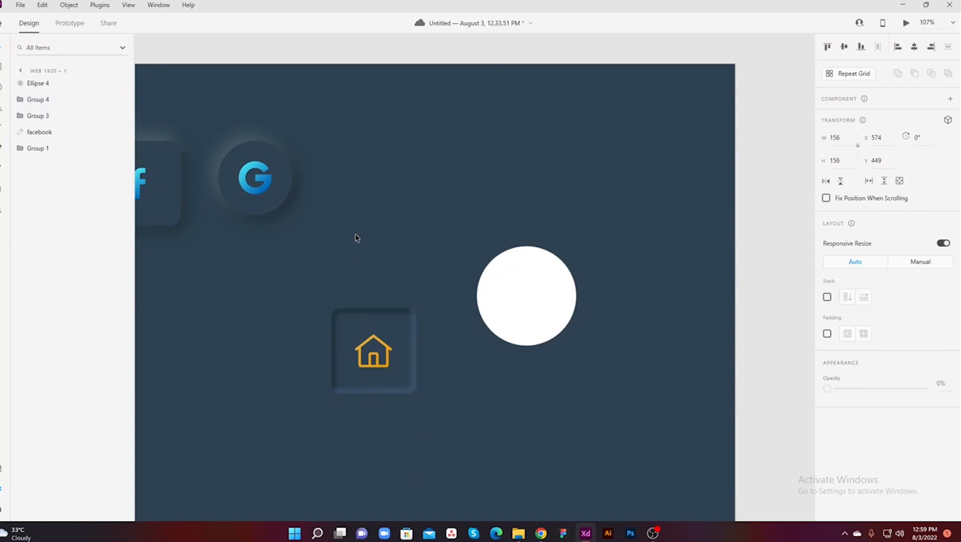
Step: Move the grouped home button up into the row beside the Google button
left_click(379, 357)
left_click_drag(378, 345, 373, 177)
left_click(493, 380)
Step: Move the white circle down to about X 807, Y 458 and duplicate it twice in place
scroll(493, 381, "up", 1)
left_click_drag(521, 339, 509, 373)
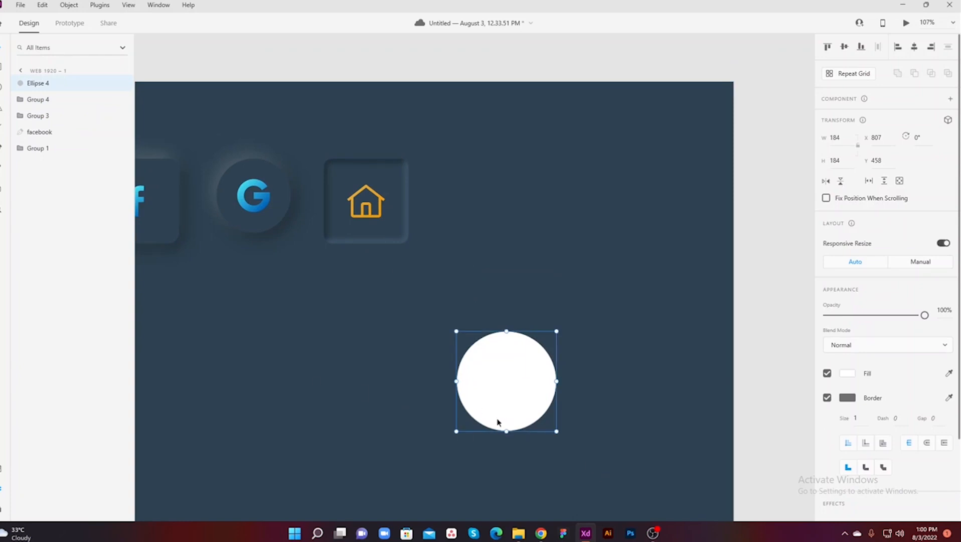
key("ctrl+d")
key("ctrl+d")
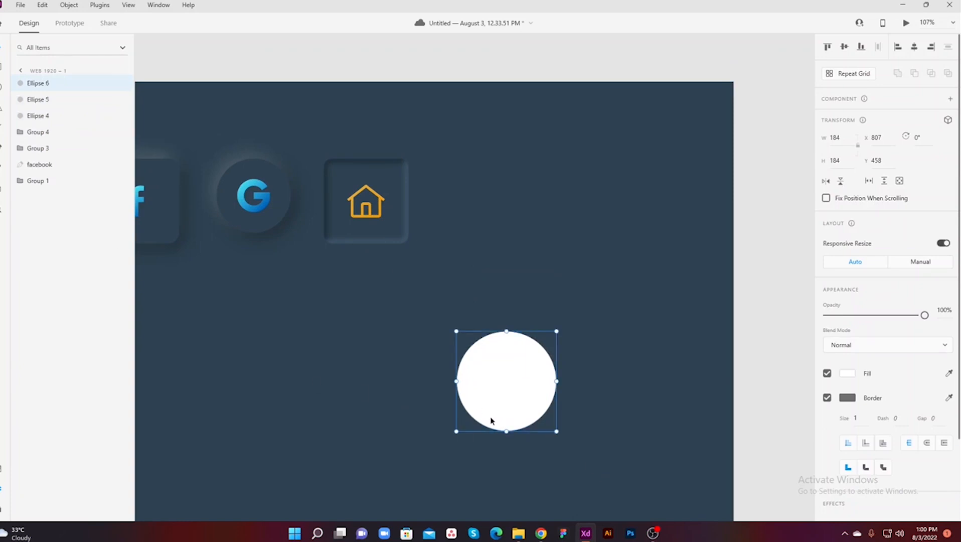
Step: Rename the Ellipse 5 layer as light and the Ellipse 4 layer as dark
double_click(38, 99)
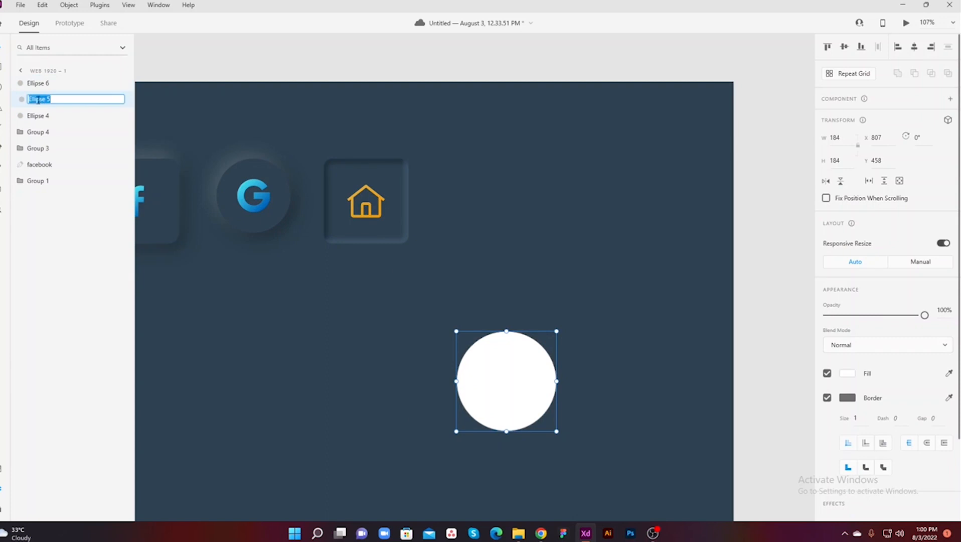
type("lig")
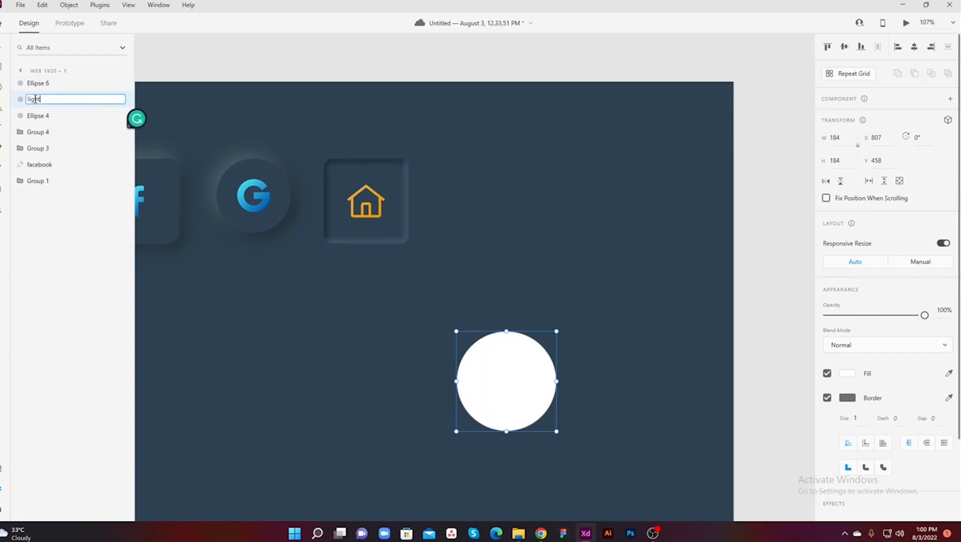
type("ht")
key("Return")
double_click(36, 116)
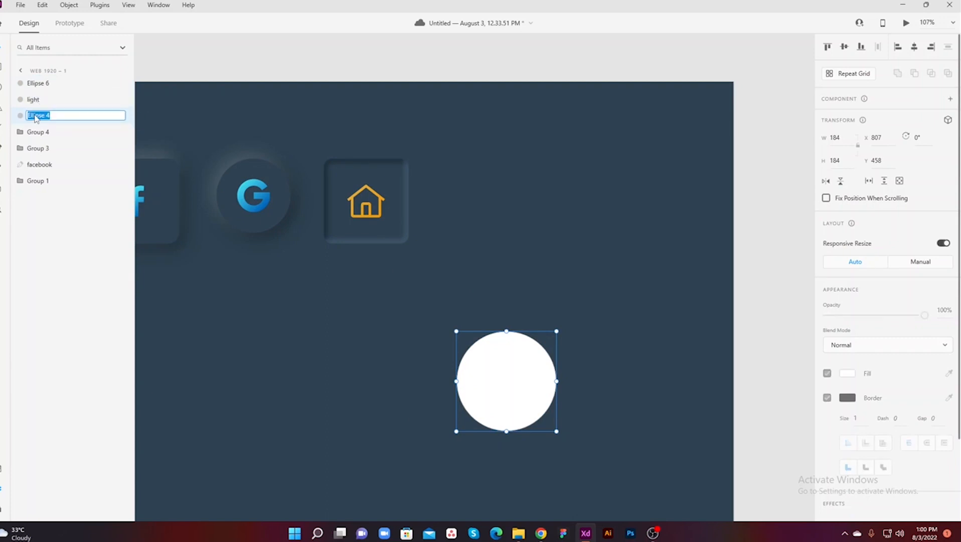
type("da")
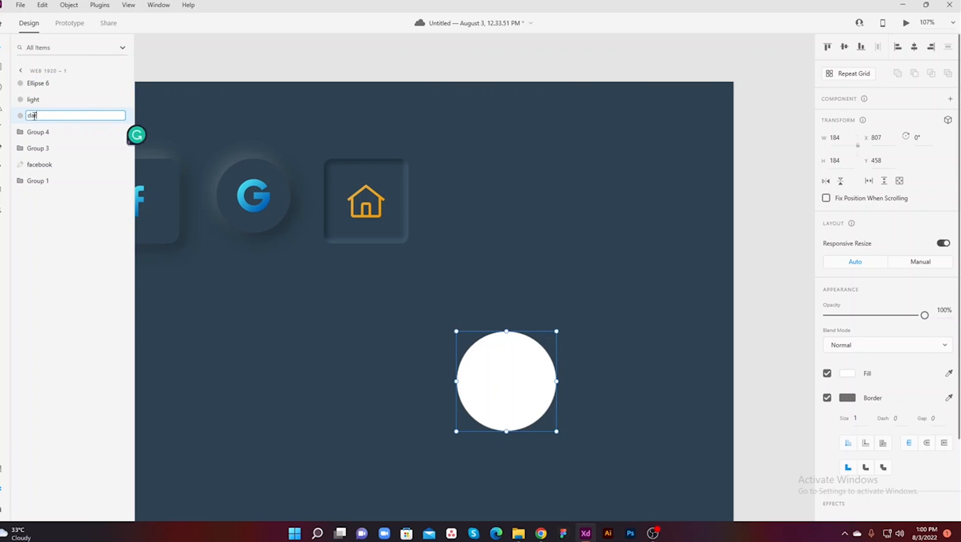
type("rk")
key("Return")
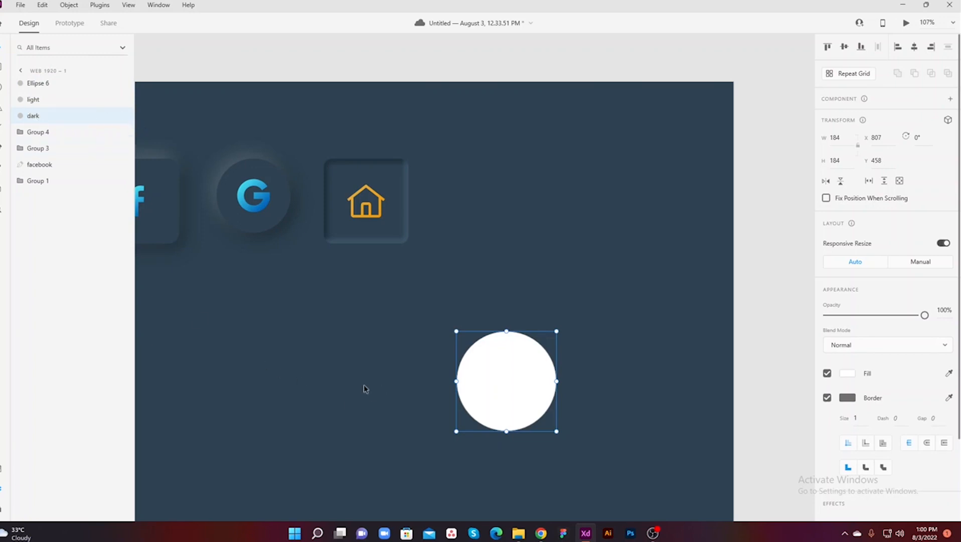
Step: Remove the border from Ellipse 6 and hide that layer
left_click(37, 86)
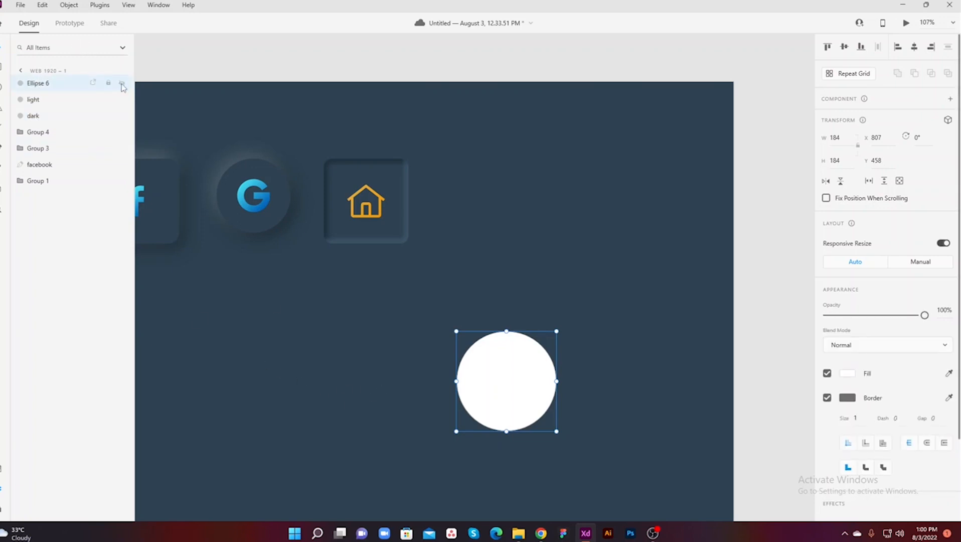
left_click(828, 398)
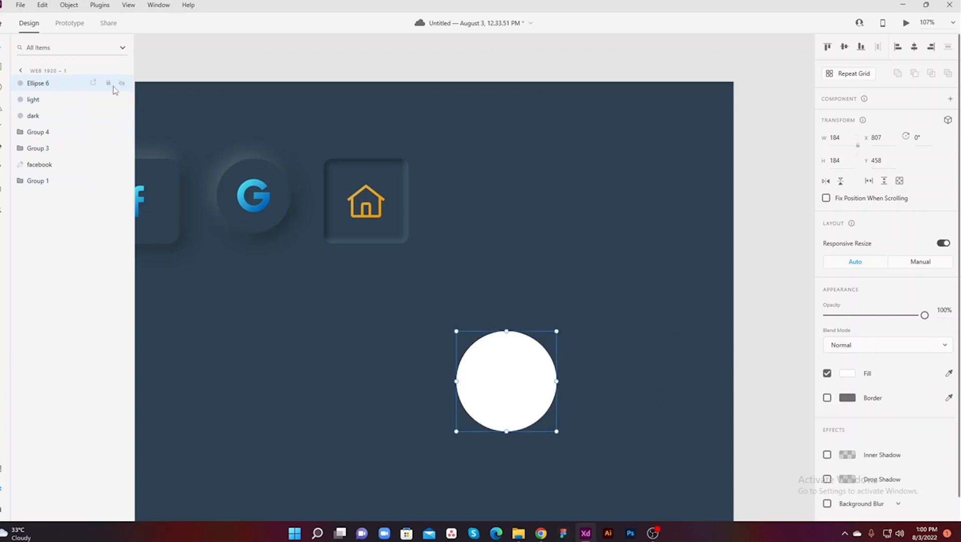
left_click(122, 83)
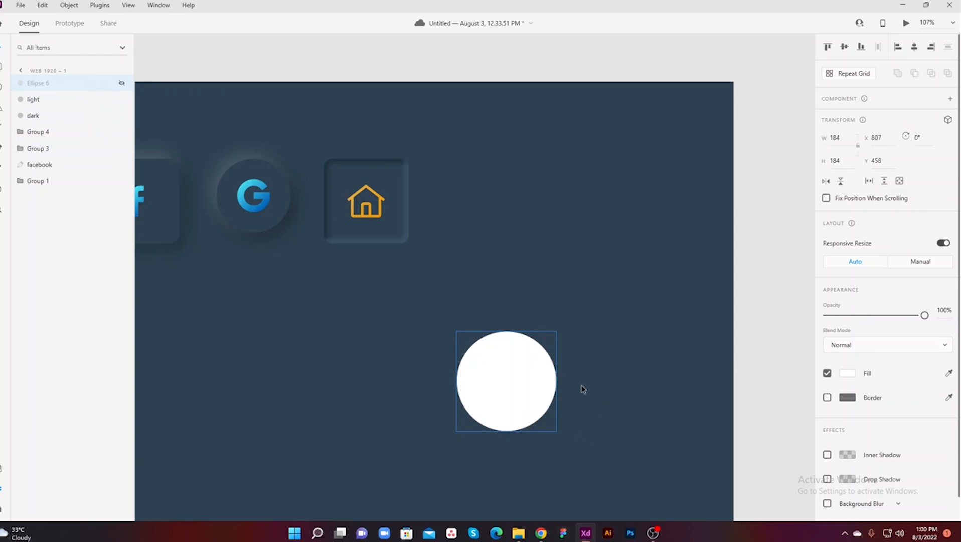
Step: Turn off the fill of the light and dark circles, leaving only their borders
left_click(34, 100)
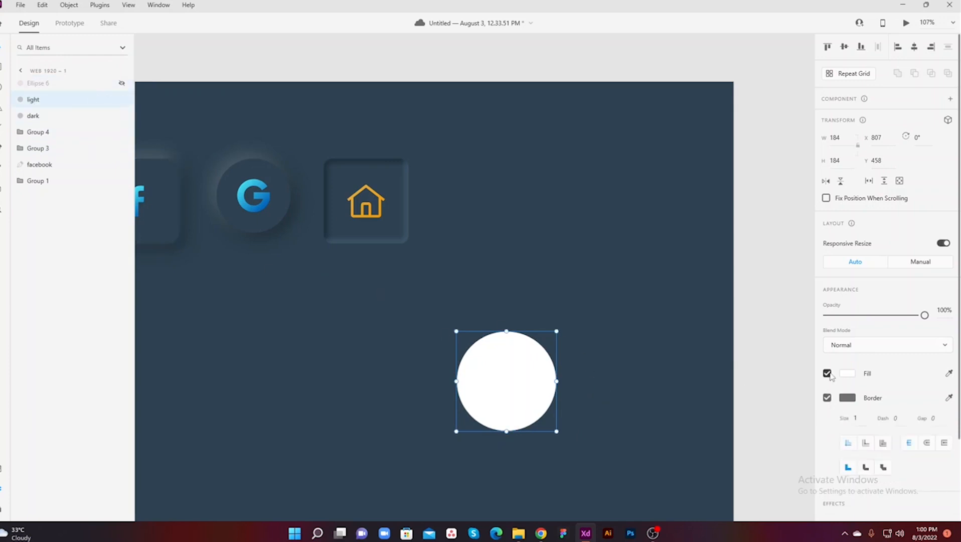
left_click(827, 373)
left_click(46, 117)
left_click(828, 373)
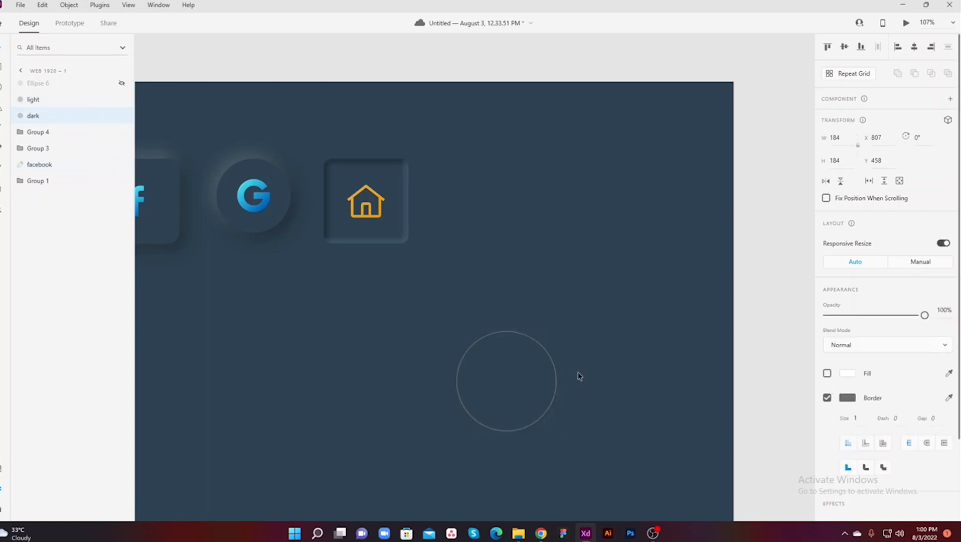
Step: Give the light circle a white #FFFFFF border with a size of 5
left_click(64, 100)
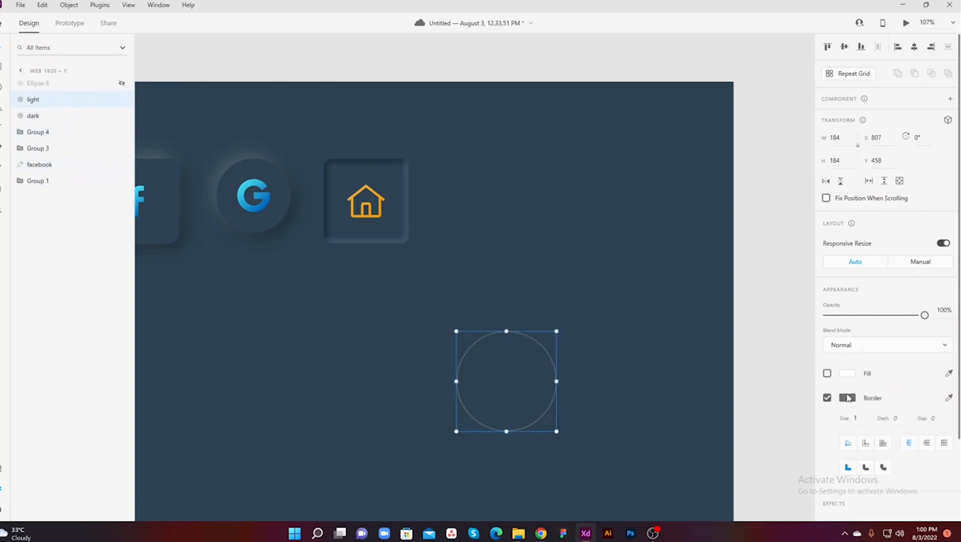
left_click(848, 397)
left_click_drag(718, 358, 684, 326)
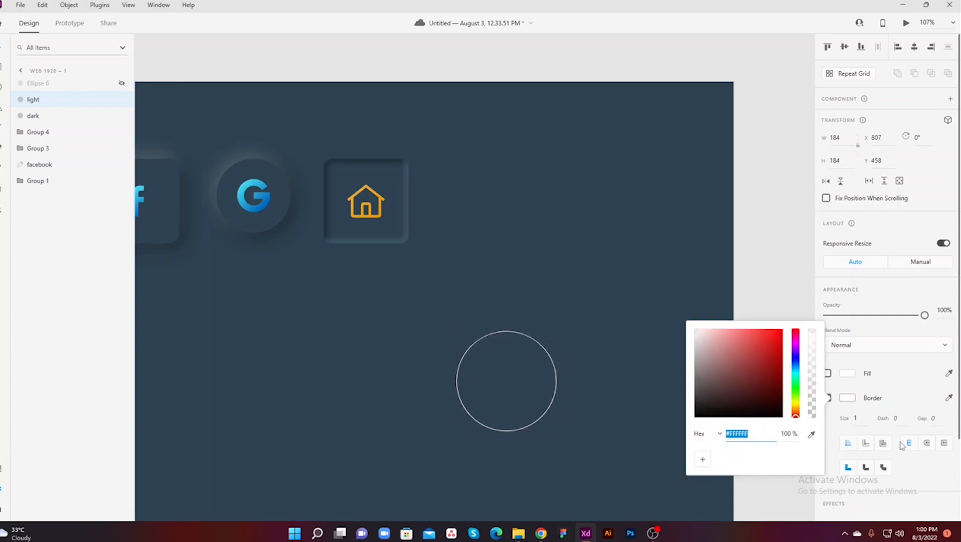
left_click(857, 418)
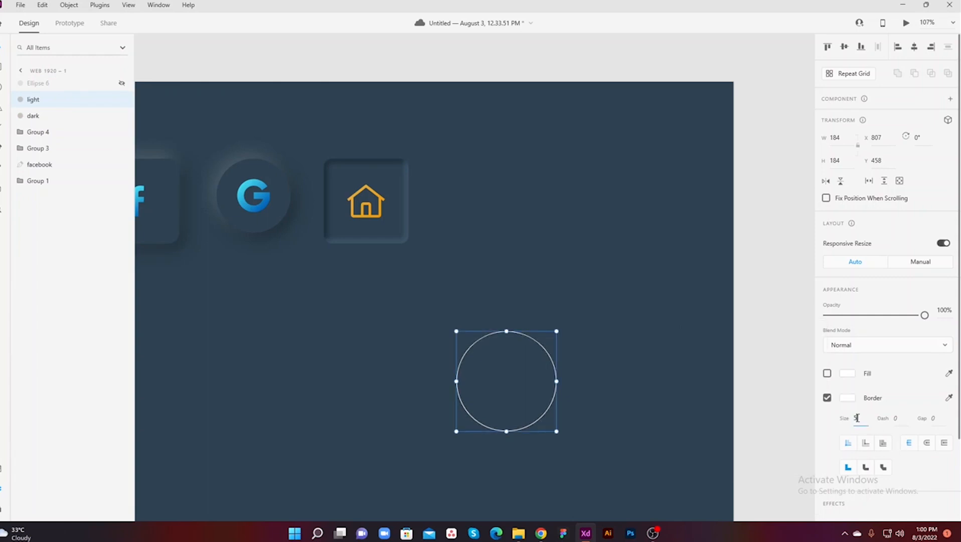
type("5")
scroll(890, 430, "down", 2)
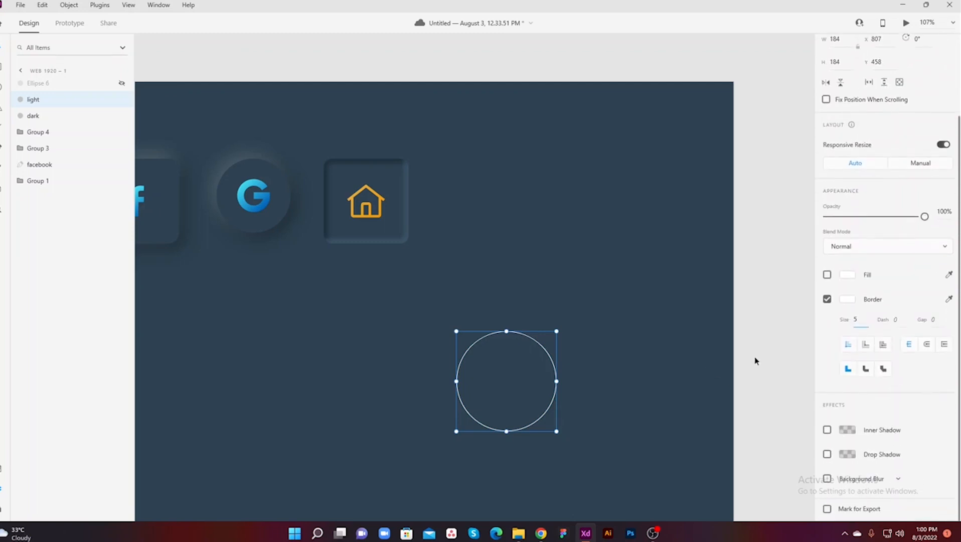
left_click(454, 367)
left_click(458, 363)
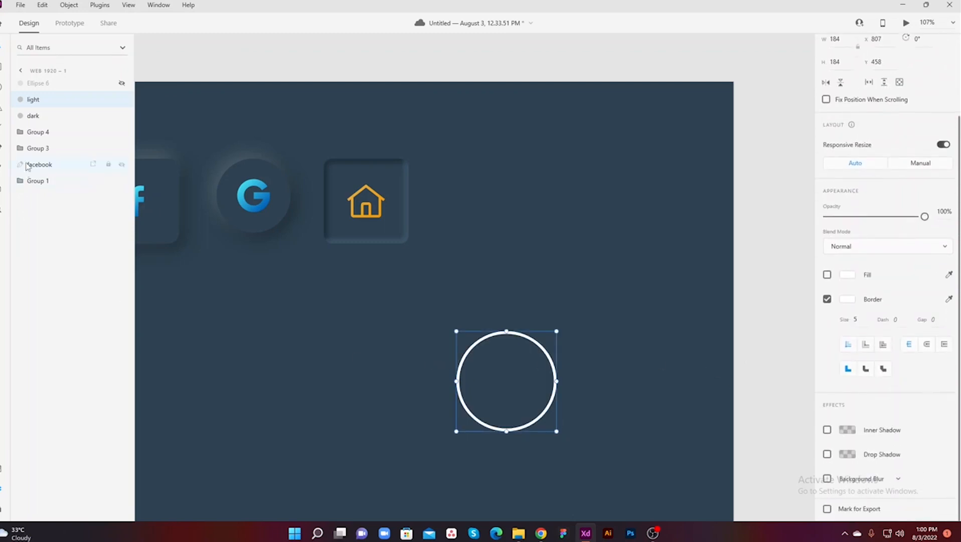
Step: Set the dark circle's border to the very dark blue #0E1C27 with a size of 5
left_click(33, 116)
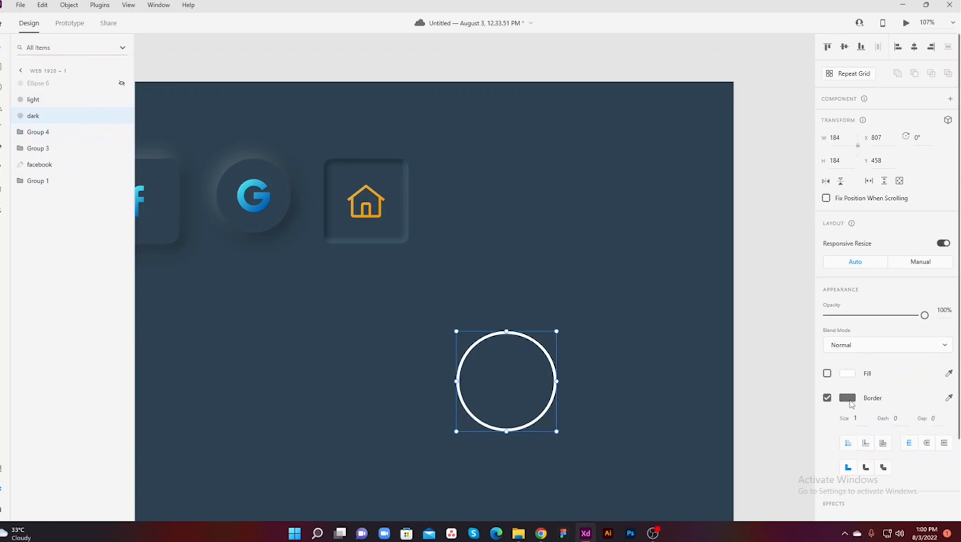
left_click(849, 399)
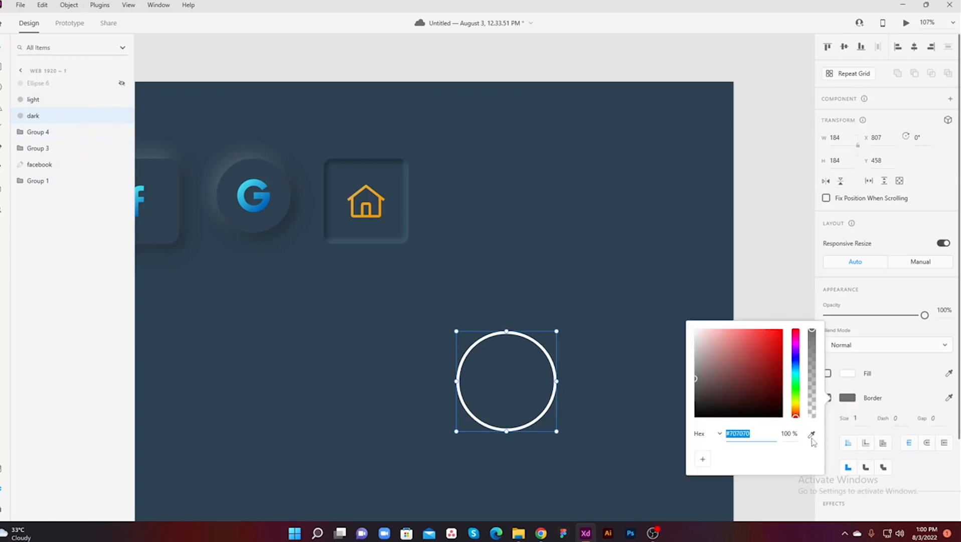
type("#2E4251")
left_click(670, 350)
left_click_drag(734, 392, 752, 406)
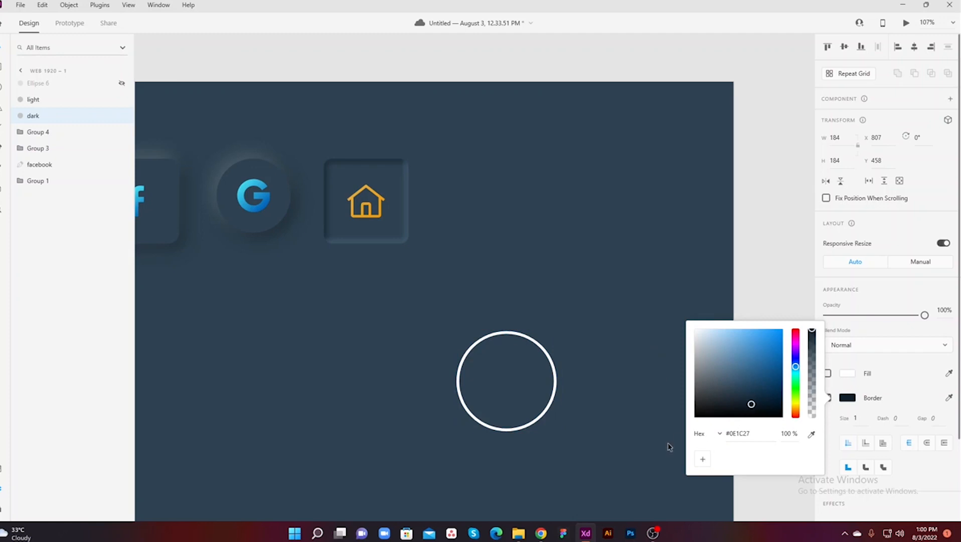
left_click(858, 418)
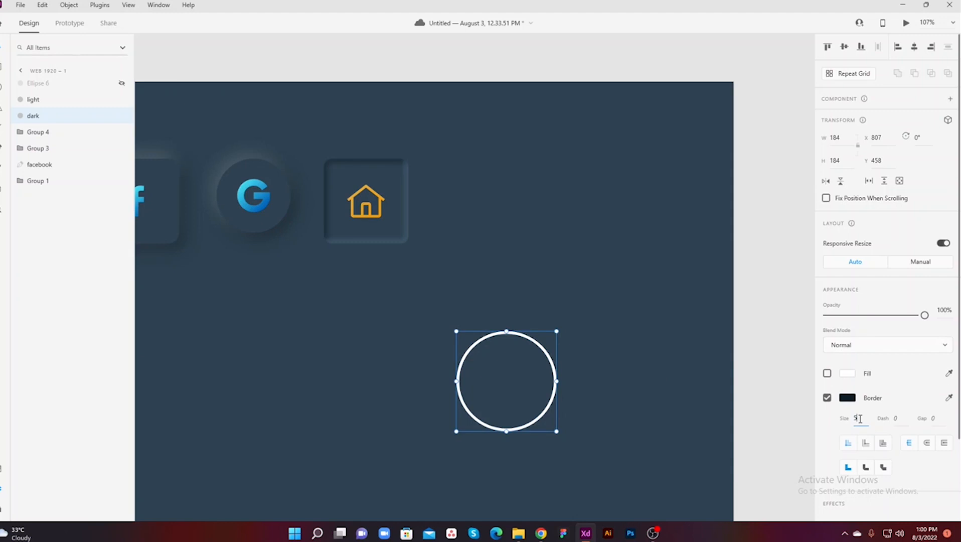
key("Return")
left_click(592, 411)
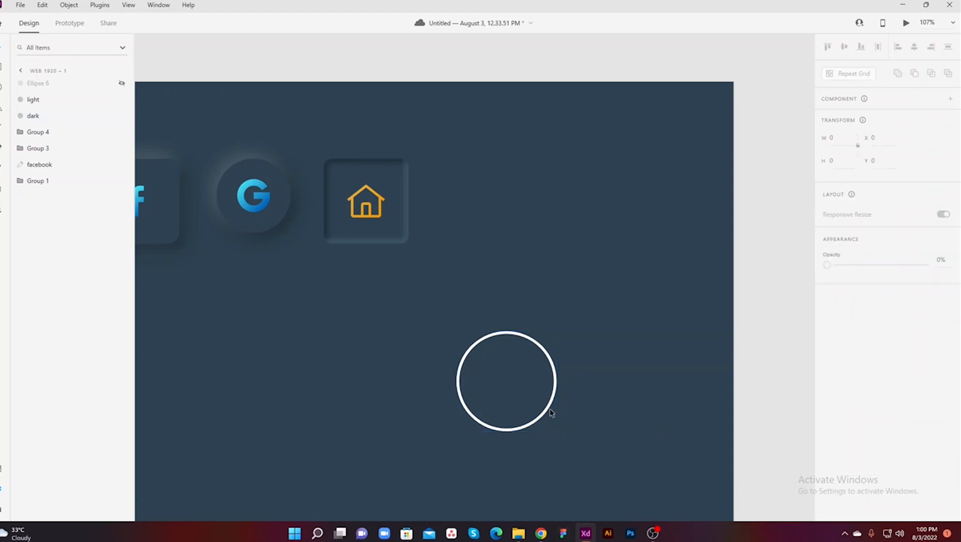
Step: Sample the artboard background for the light circle's border and lighten that colour to #56768E
left_click(546, 411)
left_click(949, 398)
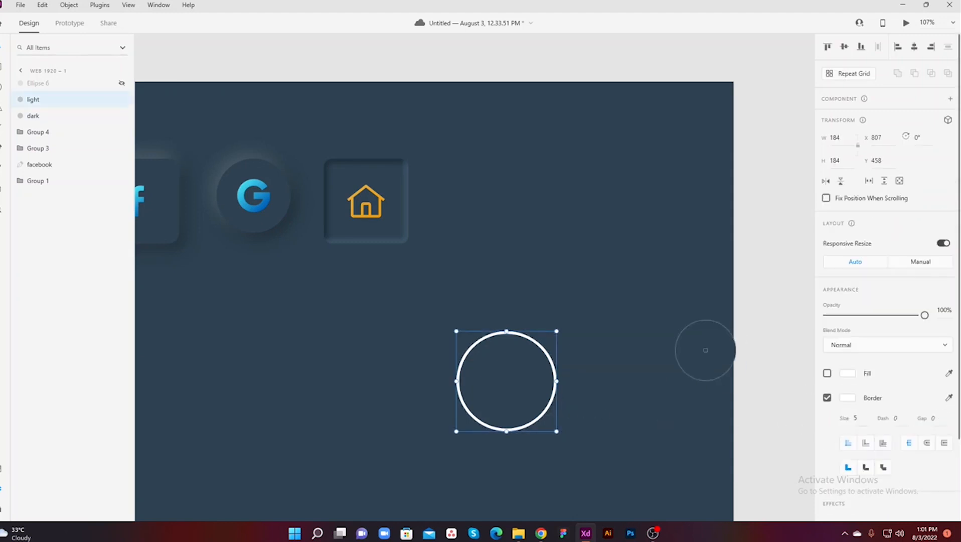
left_click(704, 347)
left_click(847, 397)
left_click_drag(729, 377, 730, 371)
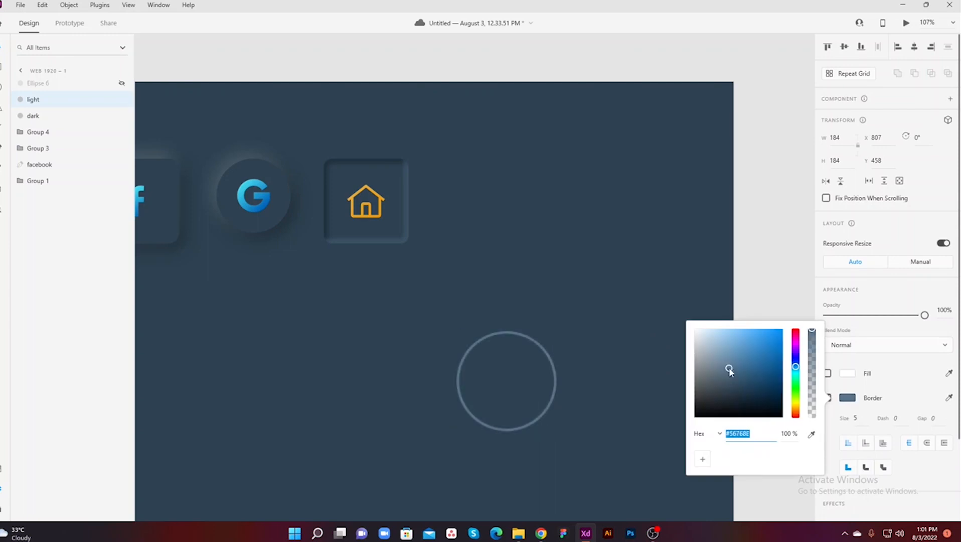
left_click(582, 421)
Step: Enlarge the light circle up and to the left to about 233 px and the dark circle down and to the right to about 232 px
left_click(520, 340)
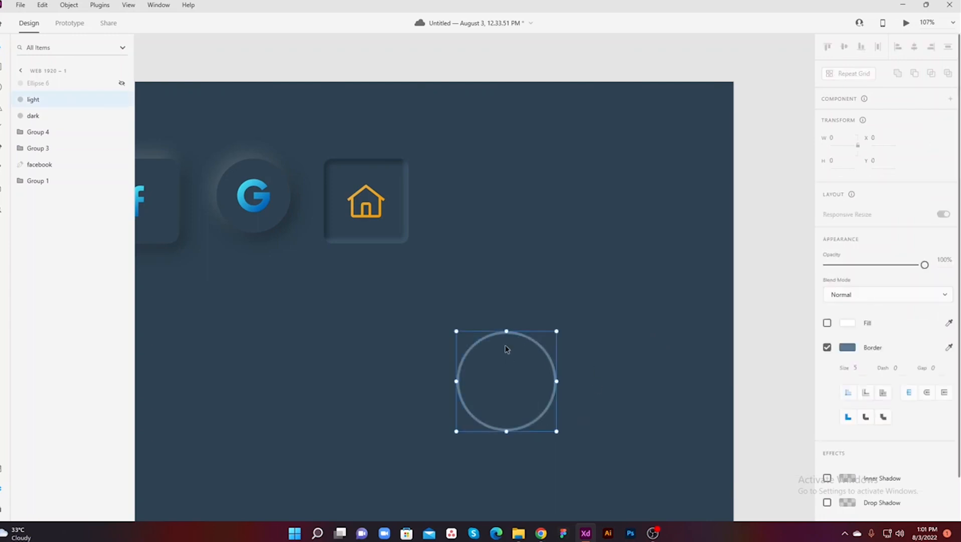
left_click_drag(454, 331, 420, 305)
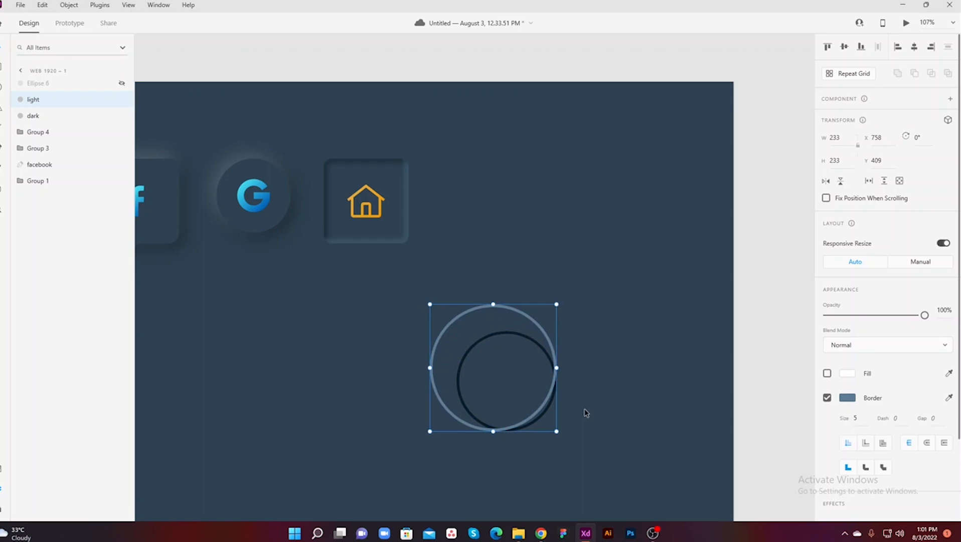
left_click(546, 418)
left_click_drag(556, 430, 599, 454)
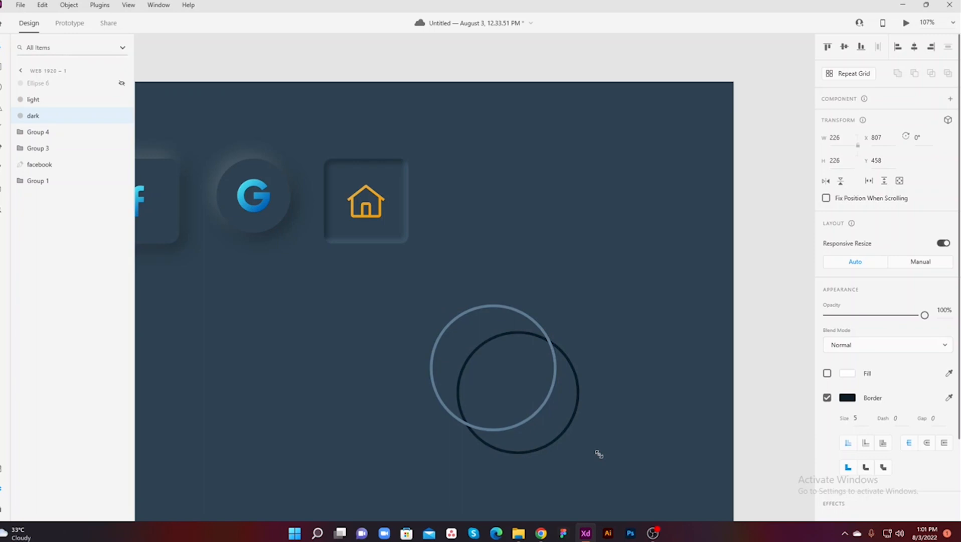
left_click_drag(599, 454, 604, 457)
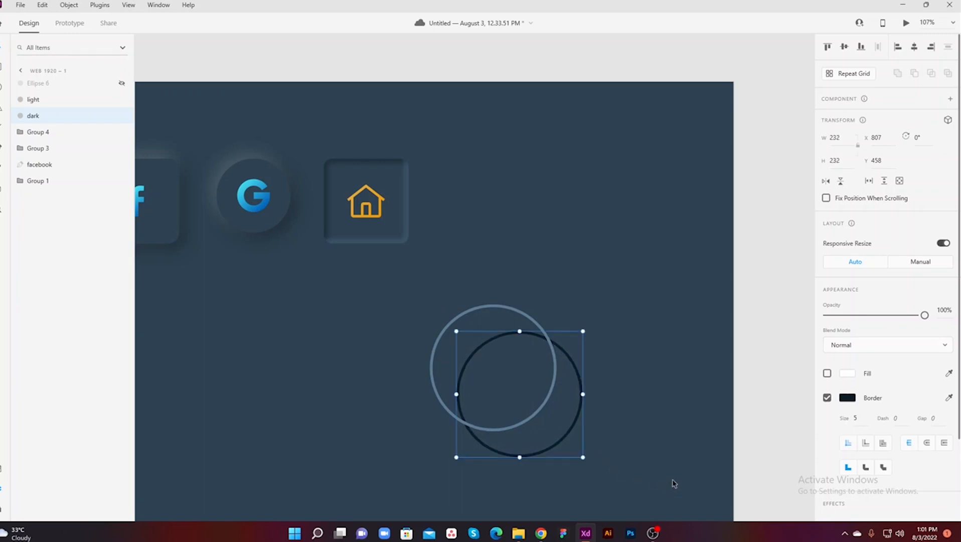
Step: Unhide the Ellipse 6 layer
left_click(56, 85)
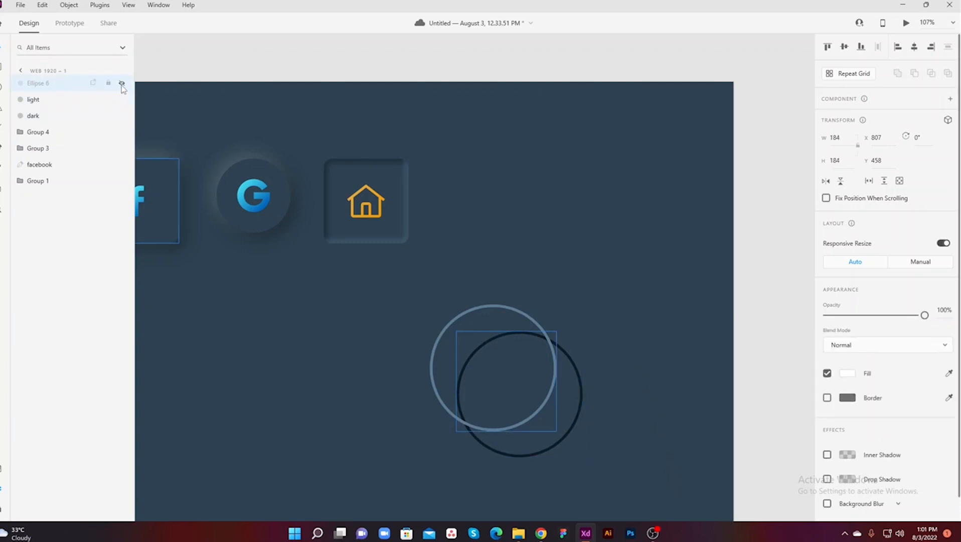
left_click(122, 84)
left_click(628, 286)
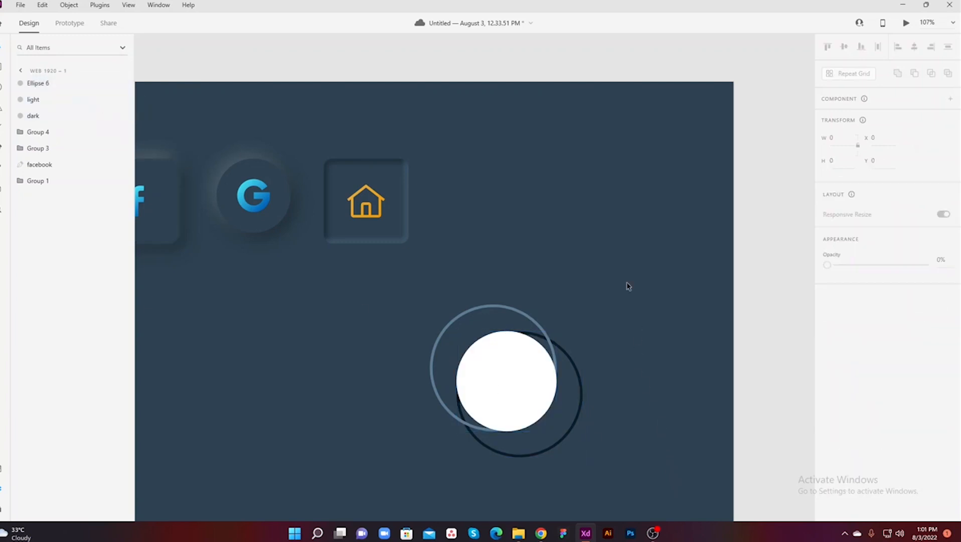
Step: Apply an Object Blur of 5 to both the light and dark circles
left_click_drag(626, 281, 504, 311)
left_click(580, 374, "shift")
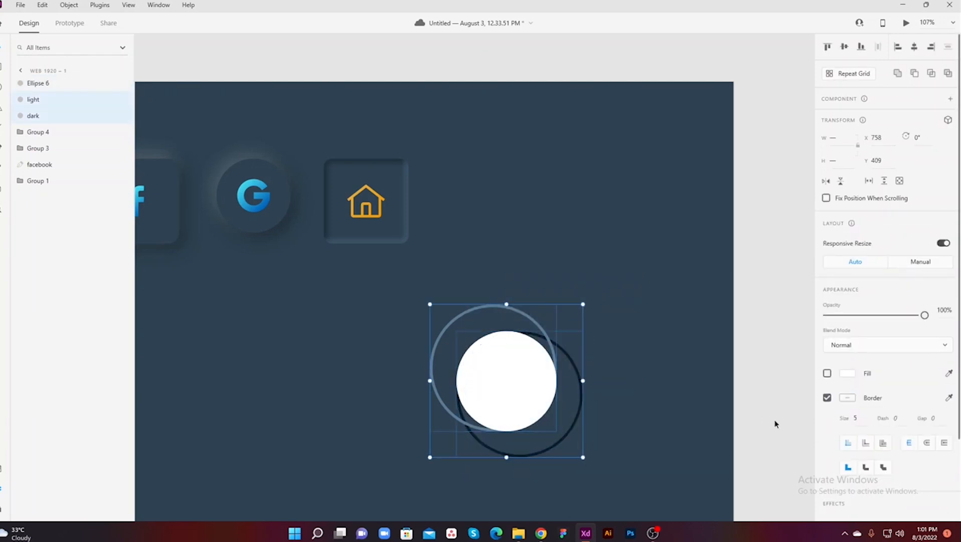
scroll(883, 434, "down", 2)
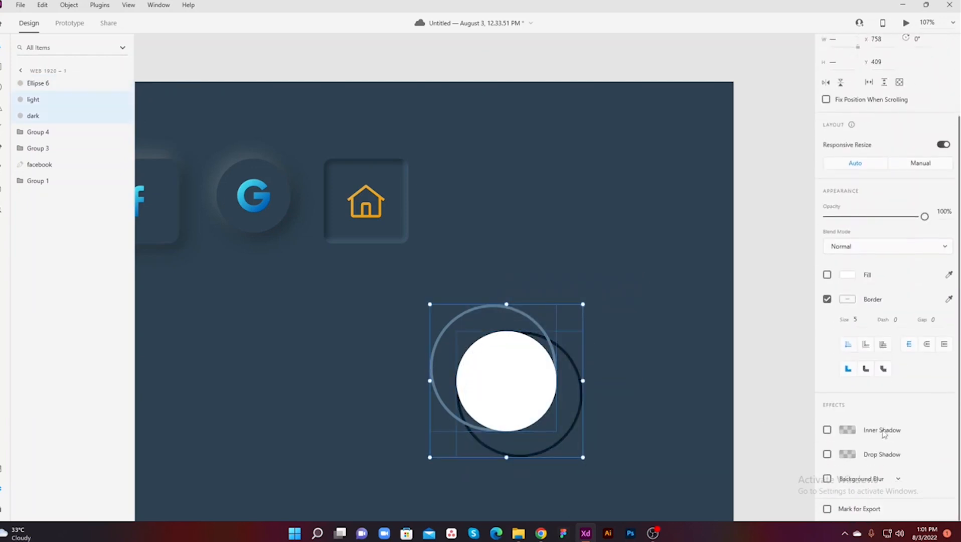
left_click(899, 481)
left_click(859, 496)
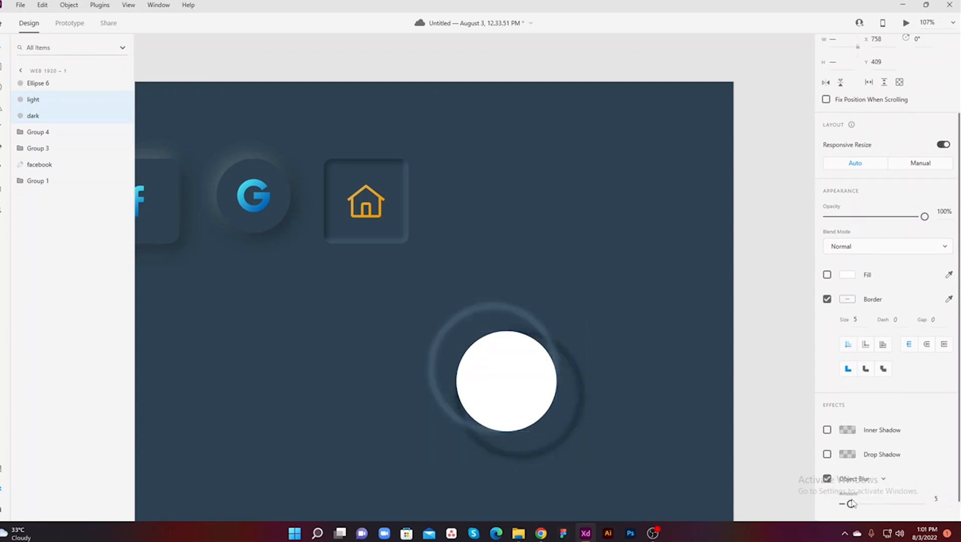
left_click(634, 290)
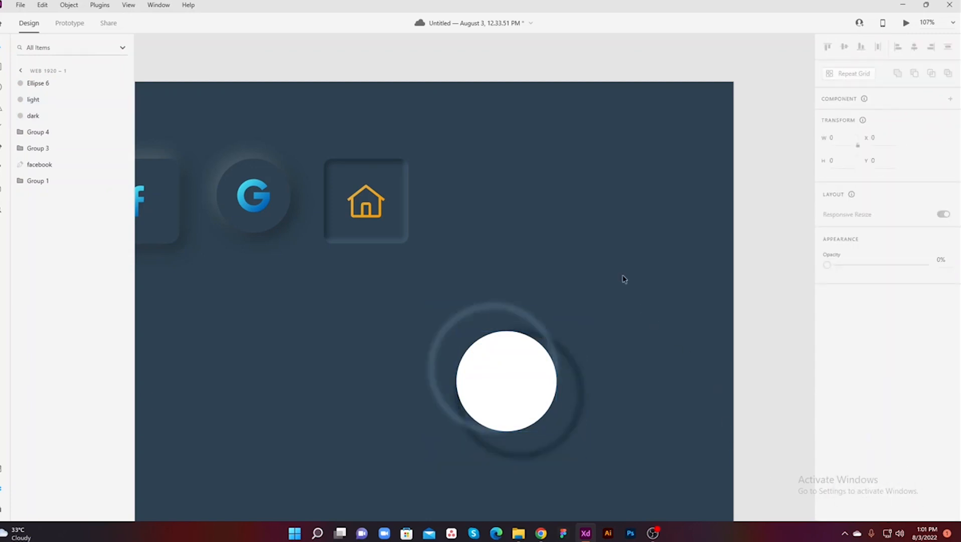
Step: Mask the light and dark circles with the white Ellipse 6 shape
left_click_drag(631, 259, 459, 473)
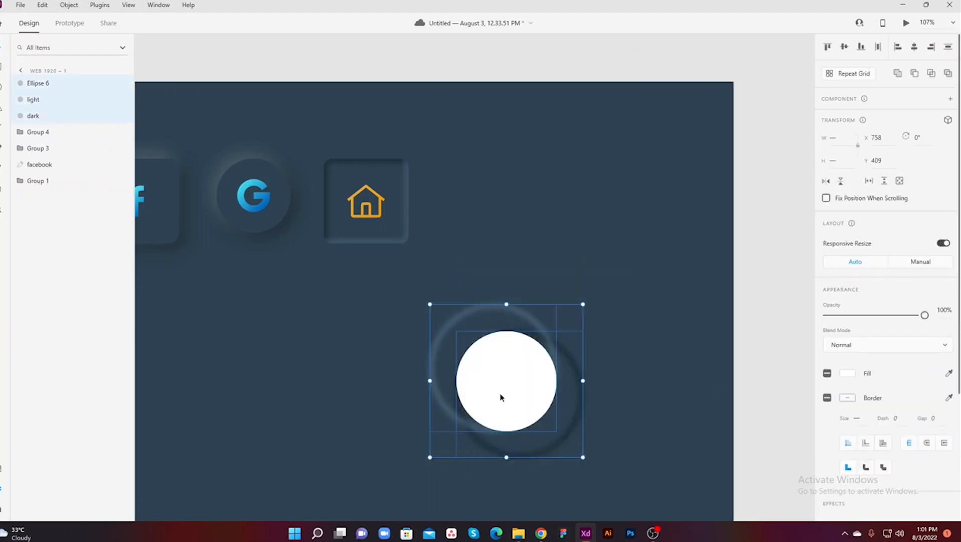
right_click(500, 398)
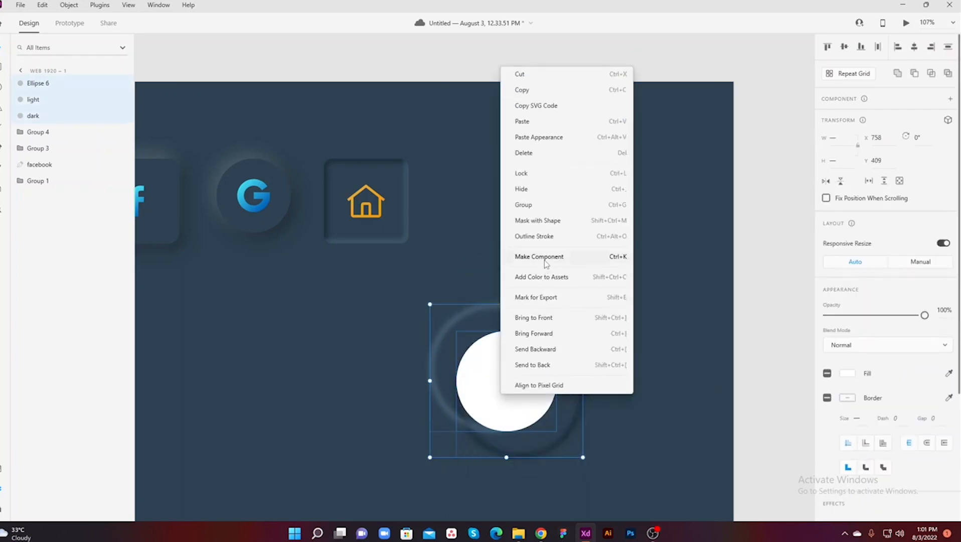
left_click(548, 221)
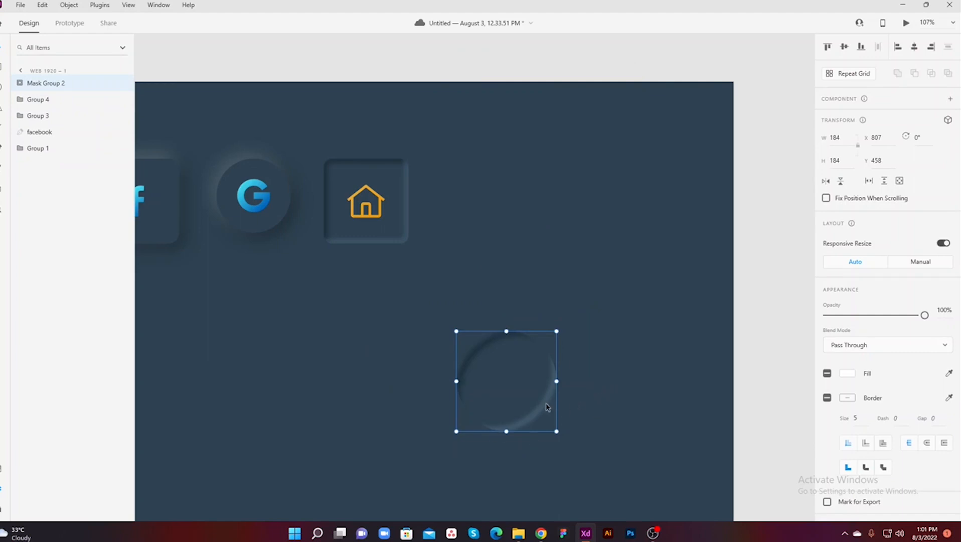
Step: Nudge the light circle inside the new mask group down and right to about X 764, Y 414
left_click(20, 83)
left_click(42, 116)
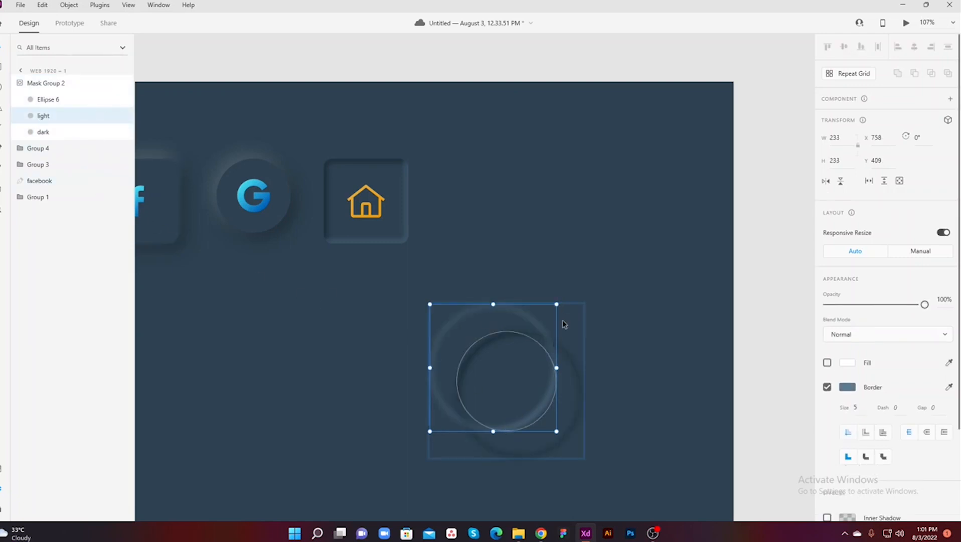
key("Down")
key("Down")
key("Right")
key("Right")
key("Right")
key("Right")
key("Down")
key("Down")
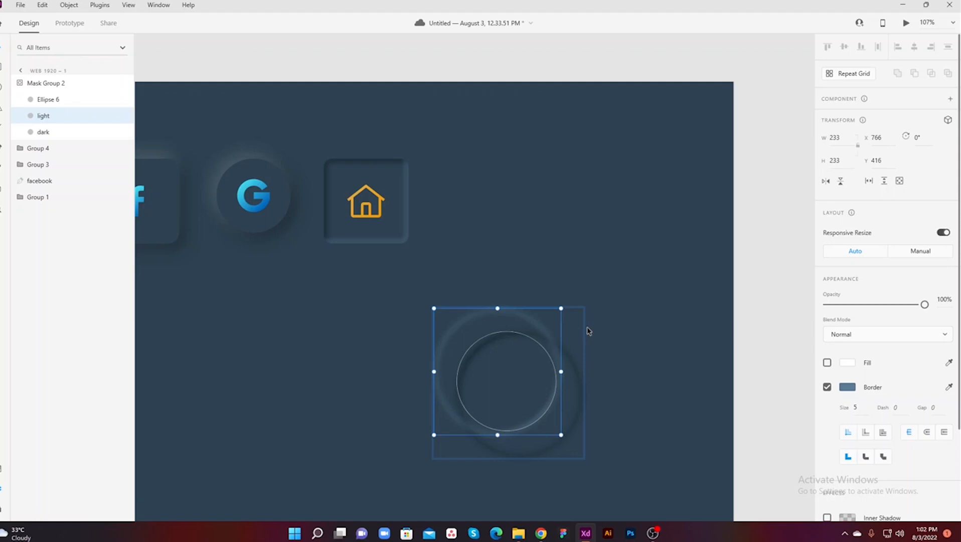
key("Left")
key("Up")
key("Up")
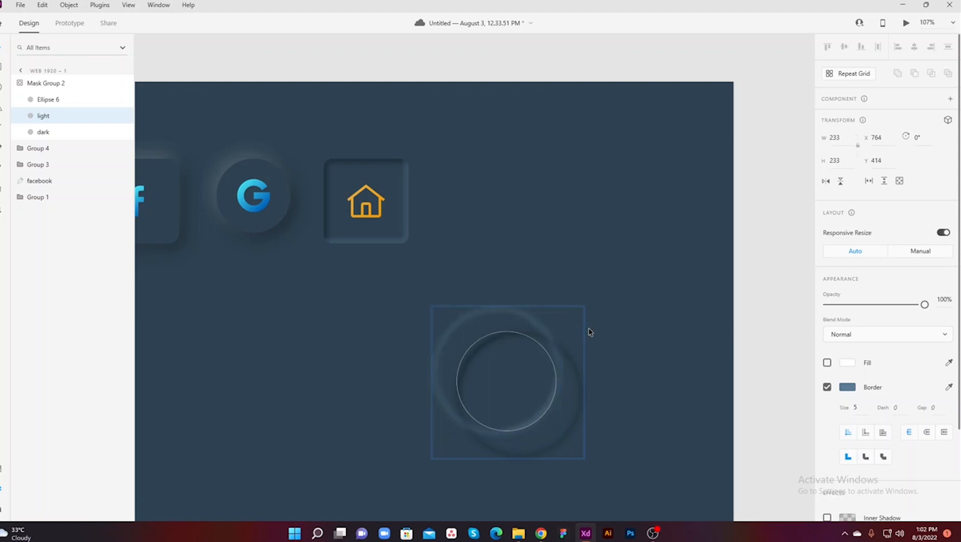
Step: Shrink the light circle around its centre to about 205 px and move it to about X 787, Y 441
key("alt")
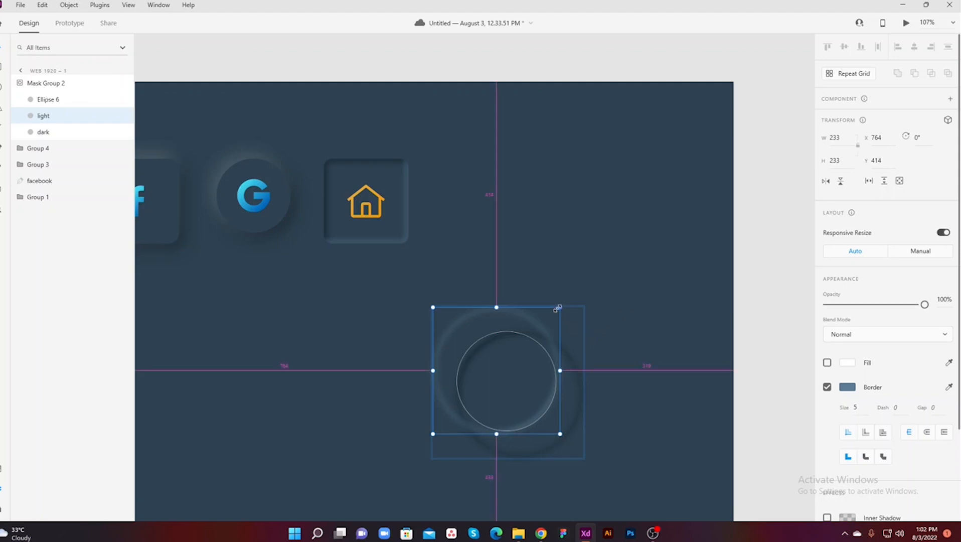
left_click_drag(558, 308, 552, 315)
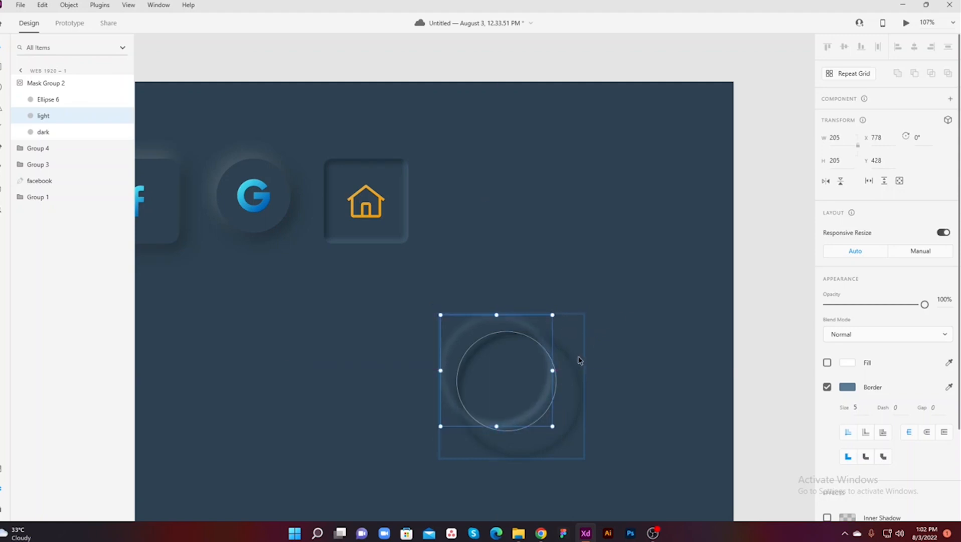
key("Down")
key("Down")
key("Down")
key("Down")
key("Down")
key("Down")
key("Down")
key("Down")
key("Down")
key("Right")
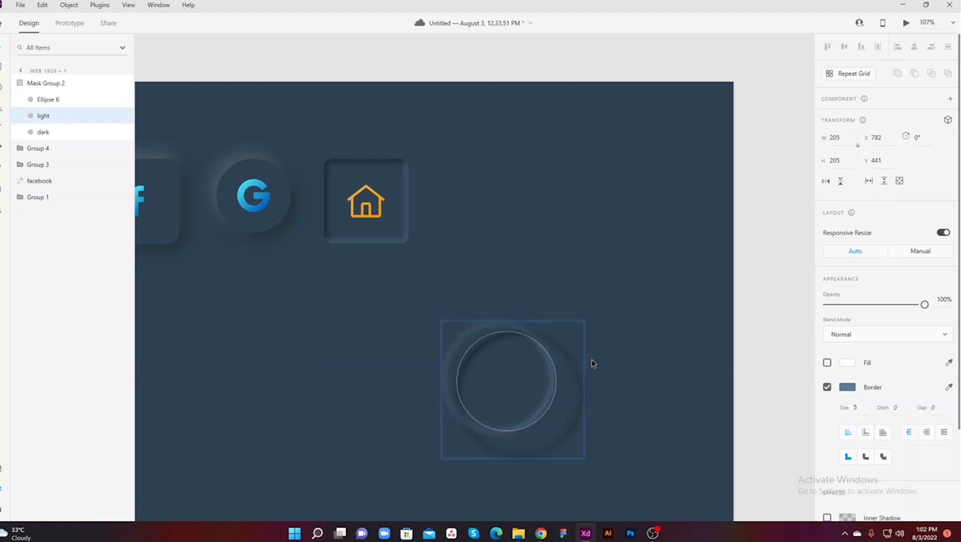
key("Right")
key("Right")
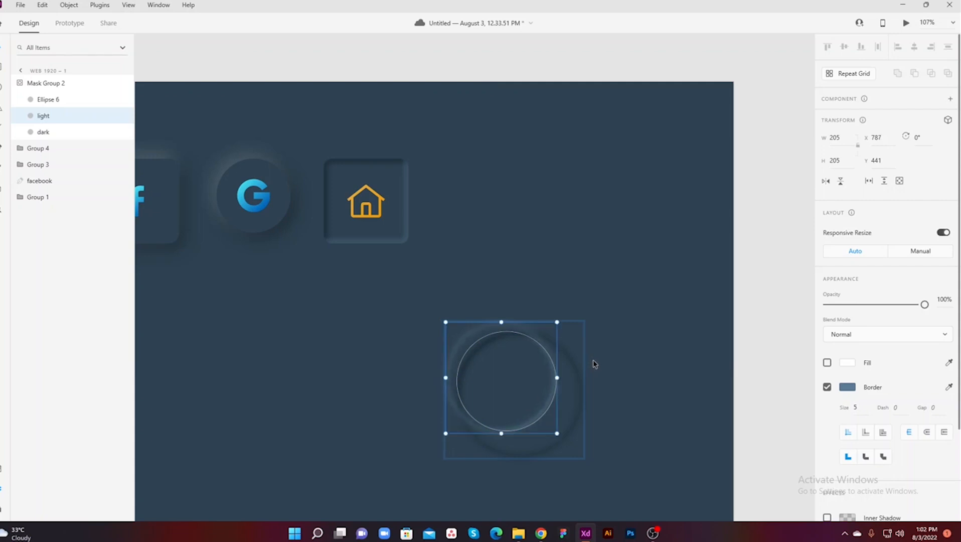
left_click(616, 343)
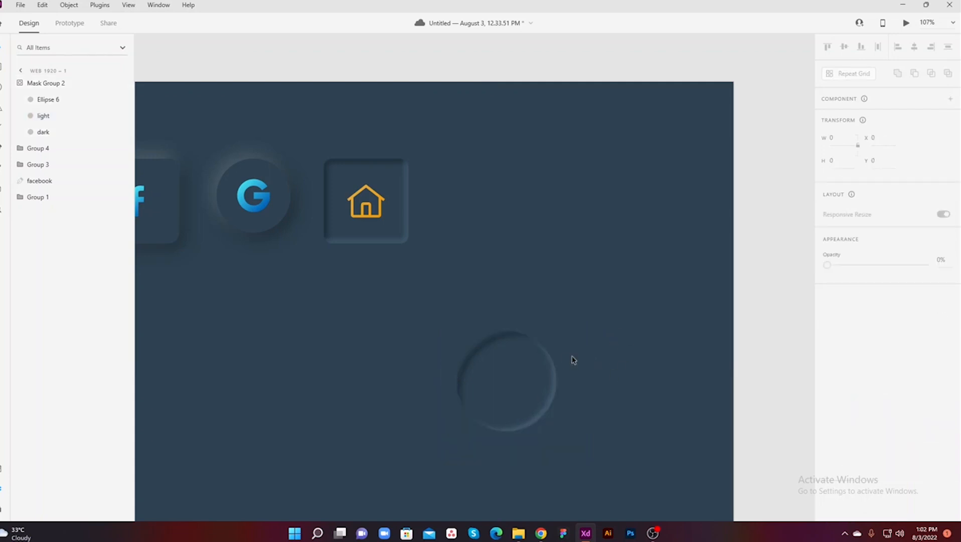
Step: Shrink the dark circle inside the mask group around its centre to about 202 px
left_click(44, 133)
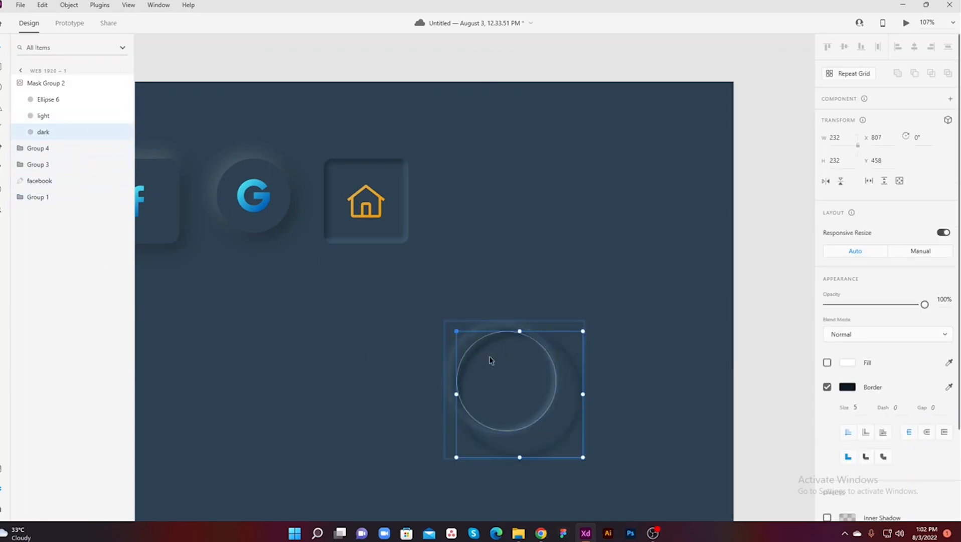
key("alt")
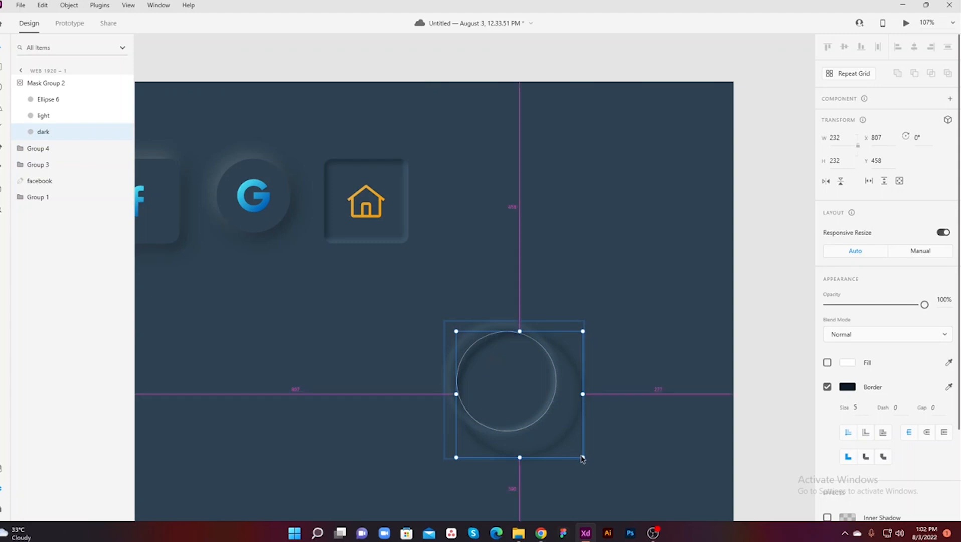
left_click_drag(582, 458, 574, 449)
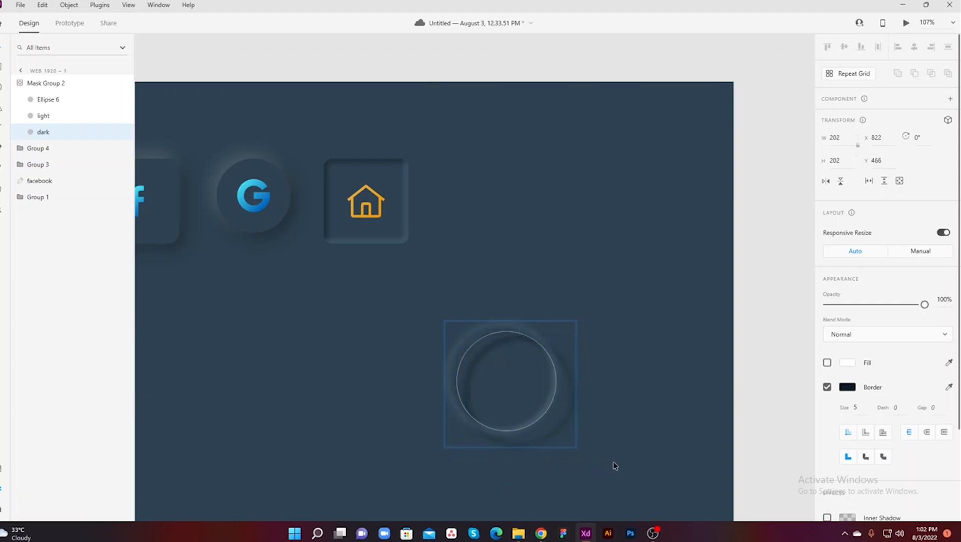
Step: Nudge the dark circle up and left to about X 806, Y 459 within the mask group
key("Up")
key("Up")
key("Up")
key("Up")
key("Up")
key("Left")
key("Left")
key("Left")
key("Left")
key("Left")
key("Left")
key("Left")
key("Left")
key("Left")
key("Left")
key("Left")
key("Left")
key("Left")
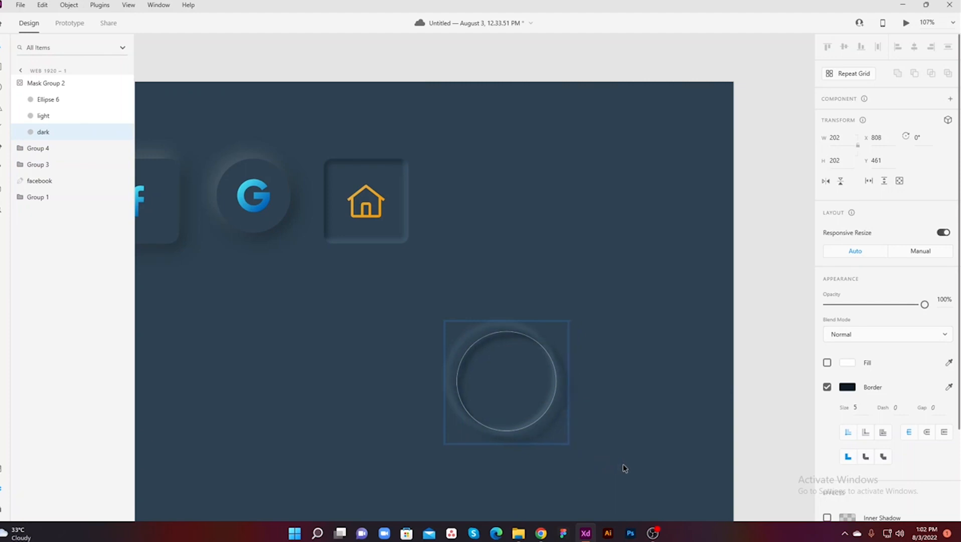
key("Up")
key("Up")
key("Left")
key("Left")
left_click(638, 466)
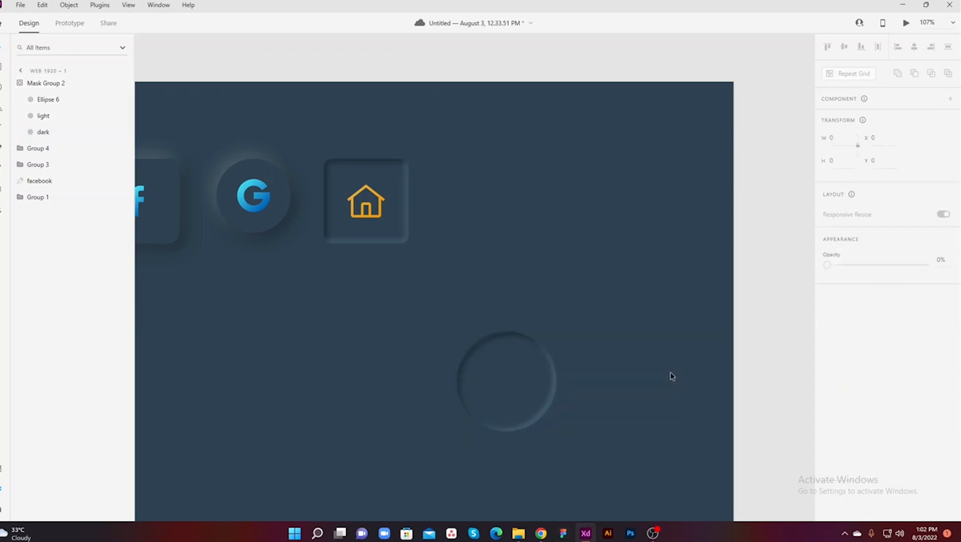
Step: Move the masked inset circle up and scale it down proportionally to about 174 px, placing it at about X 835, Y 389
scroll(622, 315, "up", 1)
left_click_drag(556, 395, 569, 354)
left_click(613, 384)
left_click_drag(640, 343, 638, 345)
left_click(549, 396)
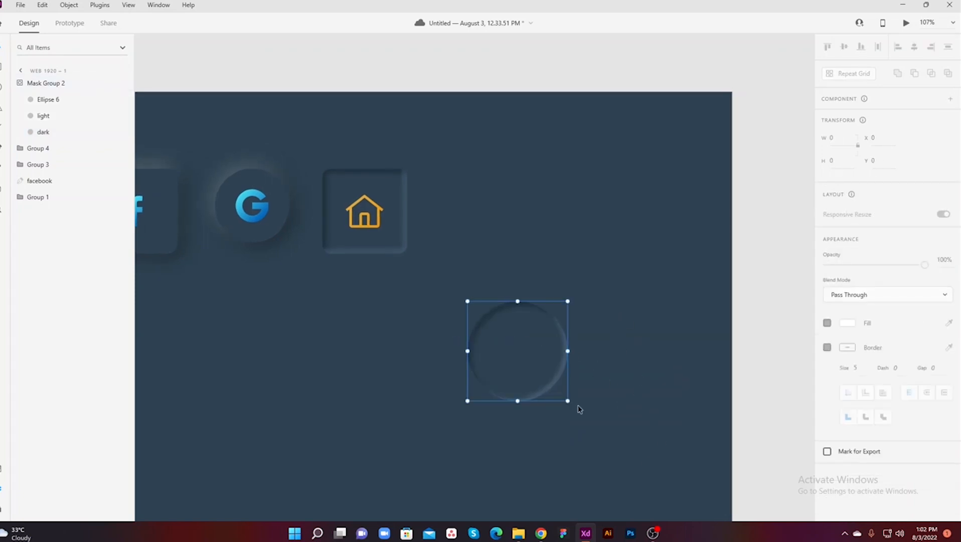
mouse_move(566, 400)
left_mouse_down()
mouse_move(550, 378)
mouse_move(577, 405)
left_mouse_up()
left_click(572, 400)
scroll(571, 398, "left", 1)
scroll(571, 398, "up", 1)
left_click(549, 374)
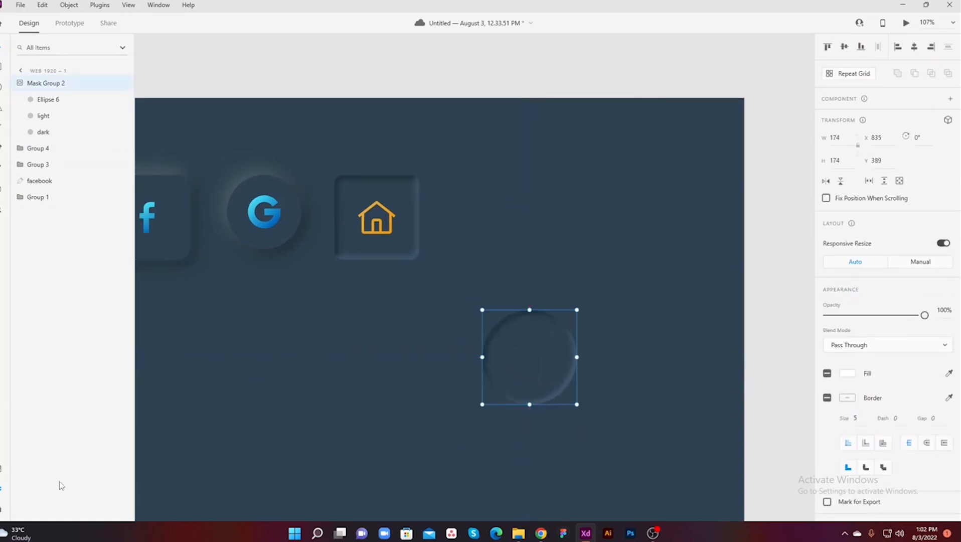
Step: Find a "search" icon with the Auto Icon plugin, insert the magnifier, and centre it in the inset circle at about 54.5 px
left_click(1, 508)
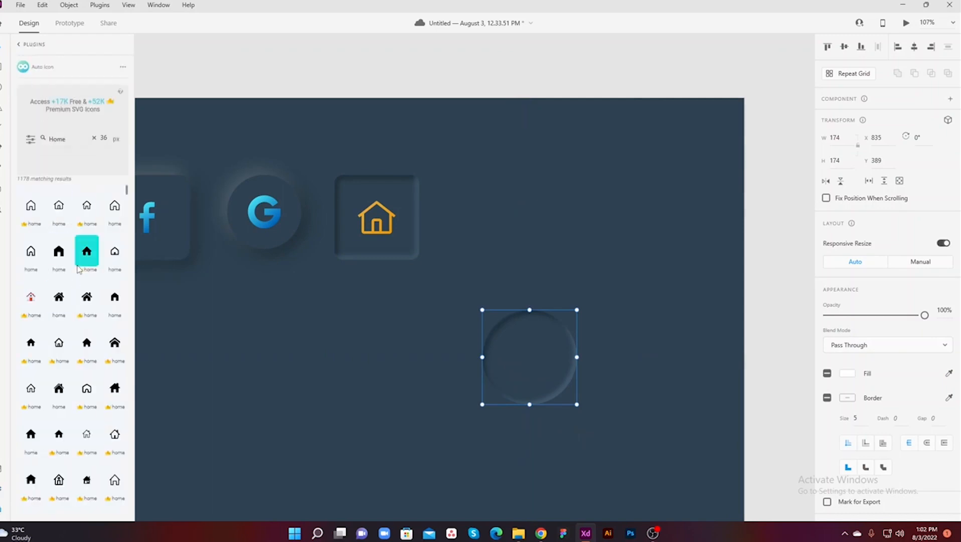
double_click(57, 139)
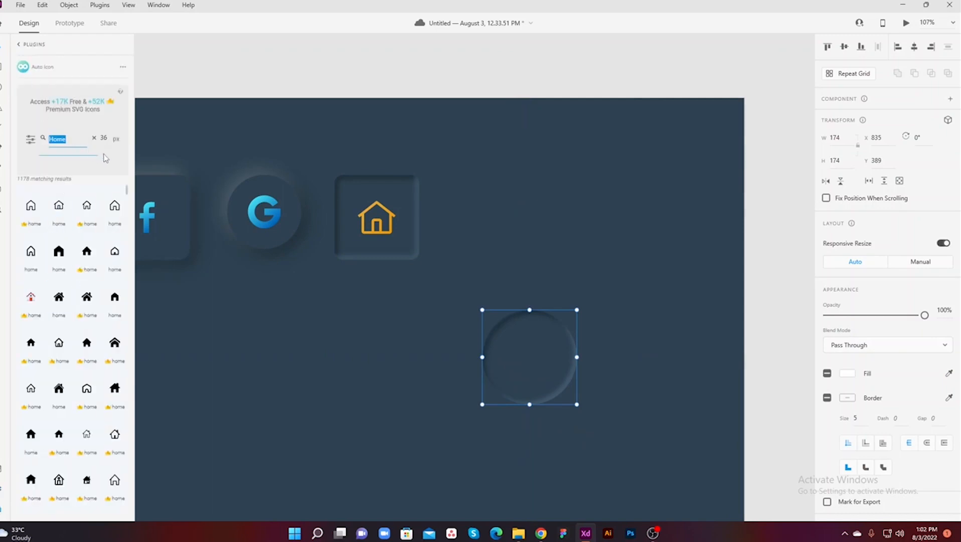
type("search")
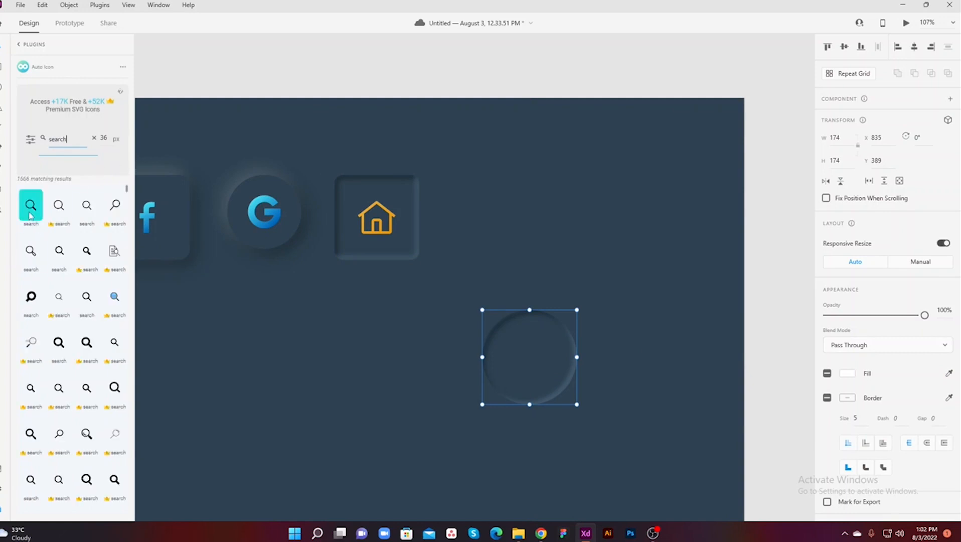
left_click(400, 423)
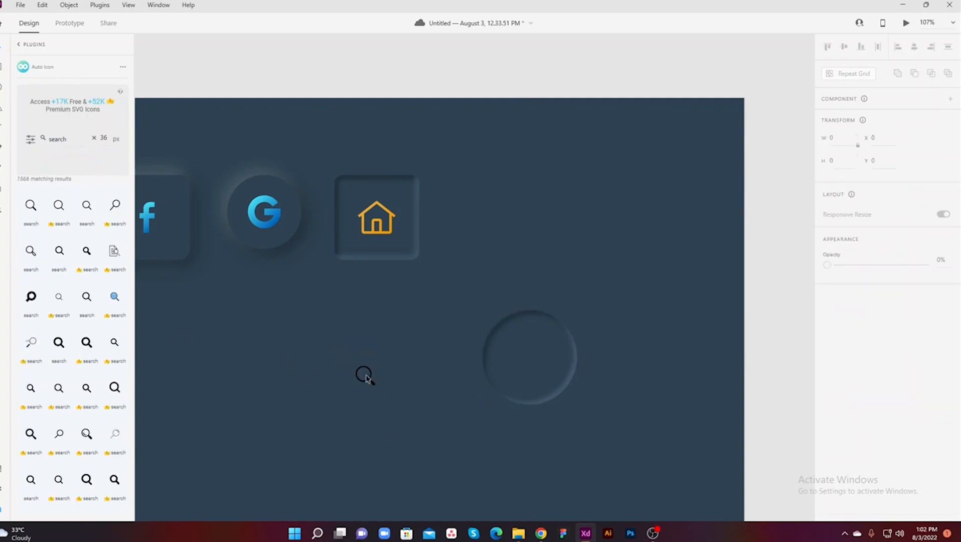
left_click_drag(370, 383, 537, 369)
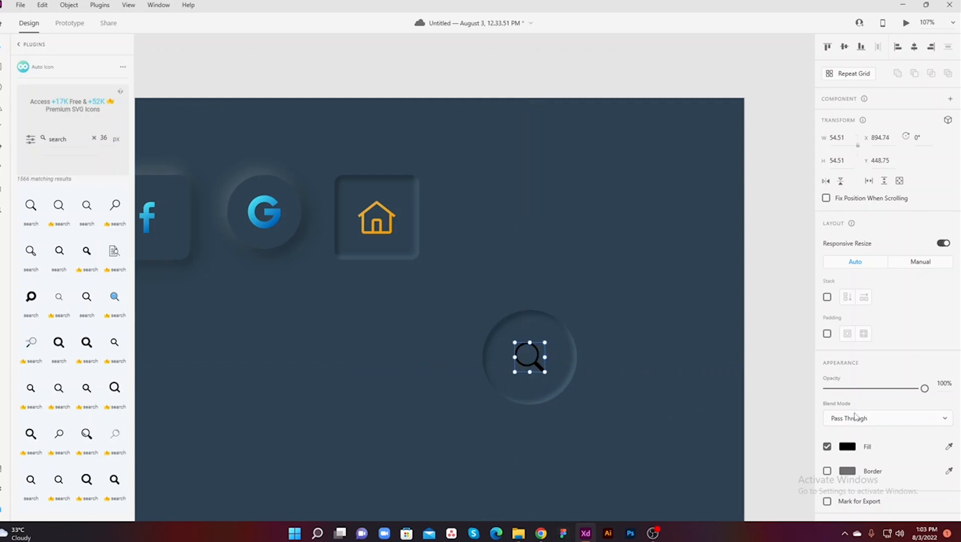
Step: Give the magnifier icon a linear gradient fill and sample its first colour stop, #EBA422, from the home icon
left_click(854, 448)
left_click(736, 365)
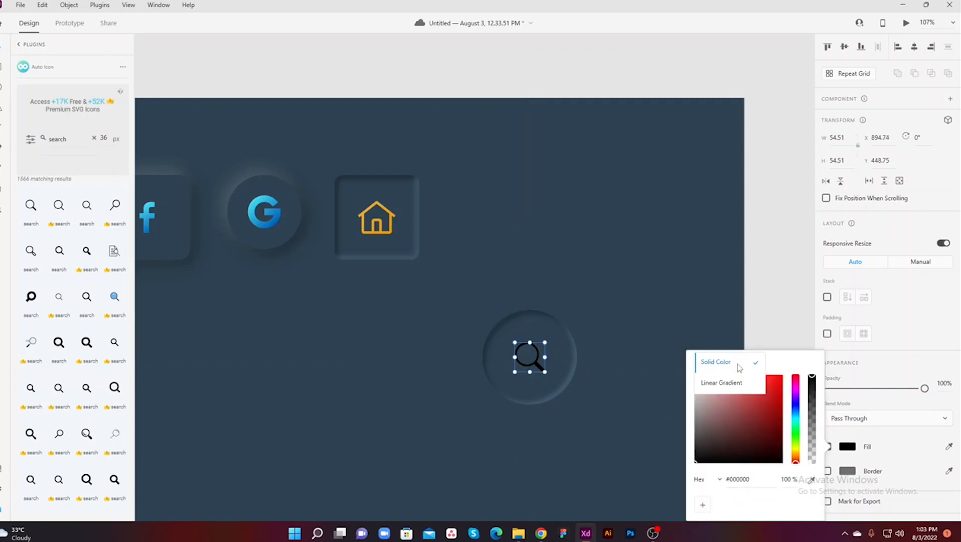
left_click(729, 389)
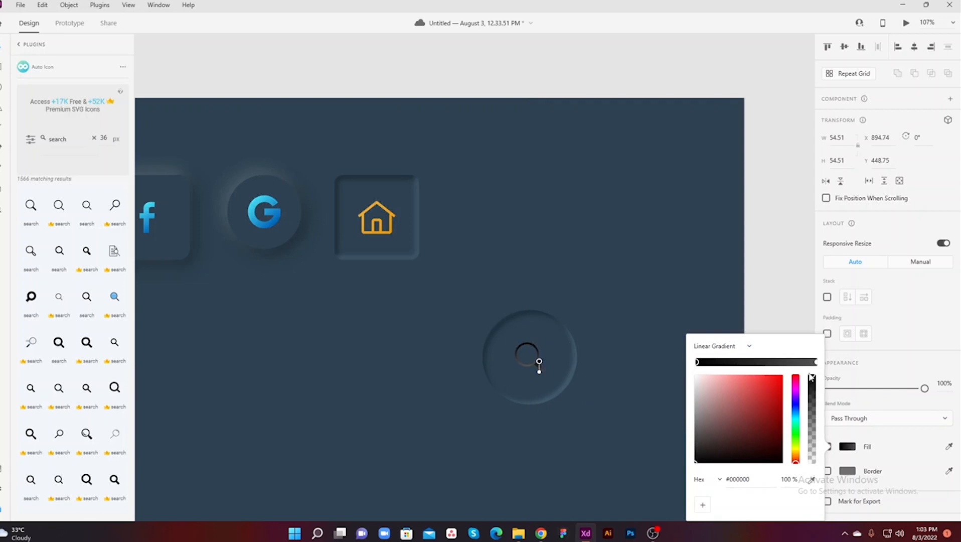
left_click(812, 480)
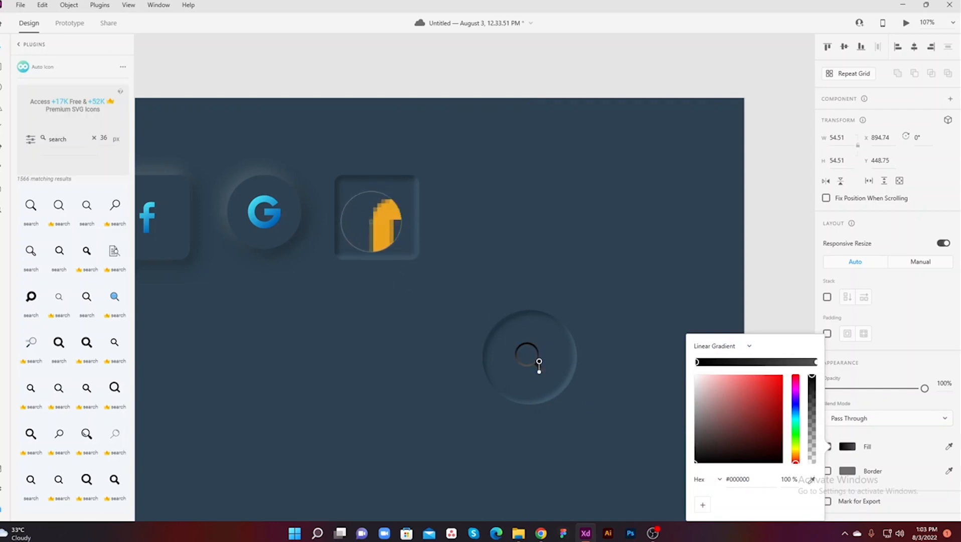
left_click(374, 221)
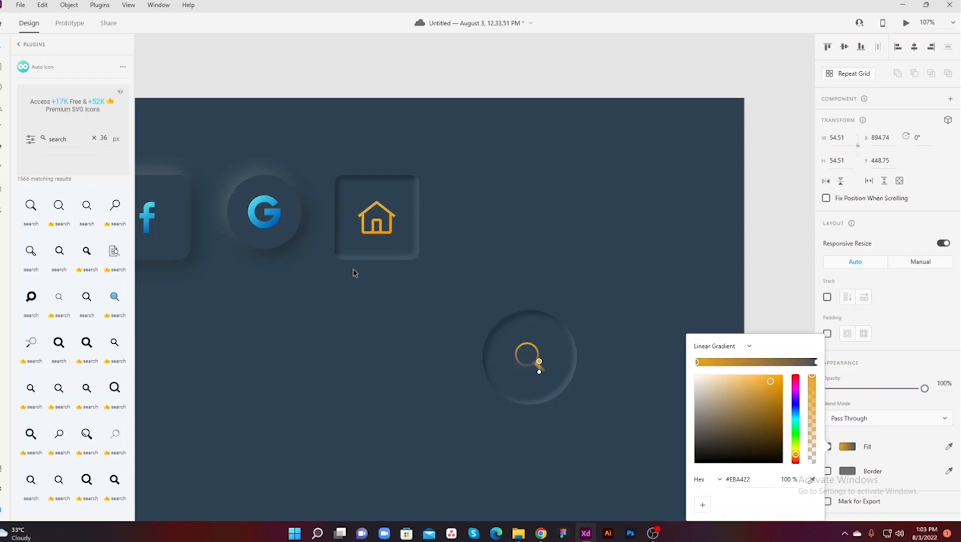
Step: Sample the gradient's end colour from the orange of the home icon and adjust the gradient line on the magnifier
left_click(816, 362)
left_click(812, 479)
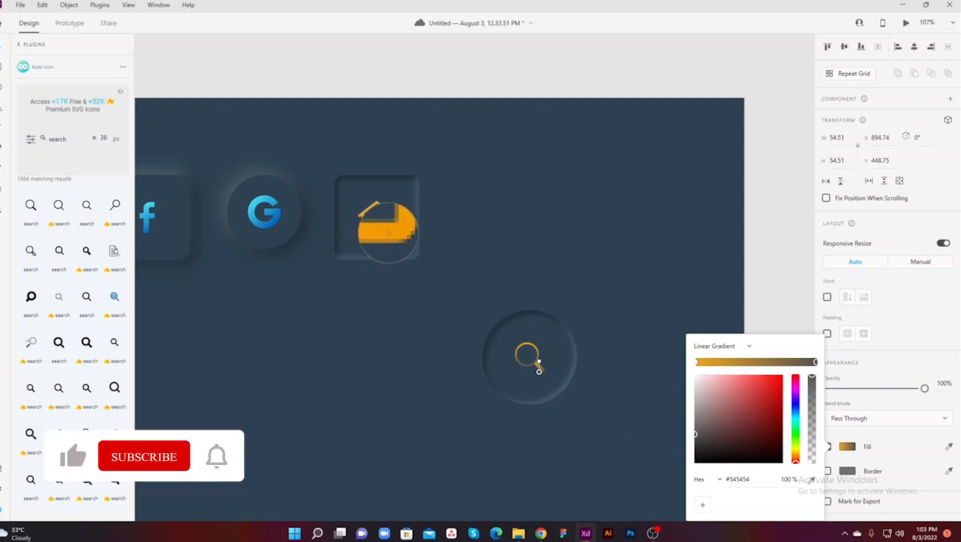
left_click(390, 234)
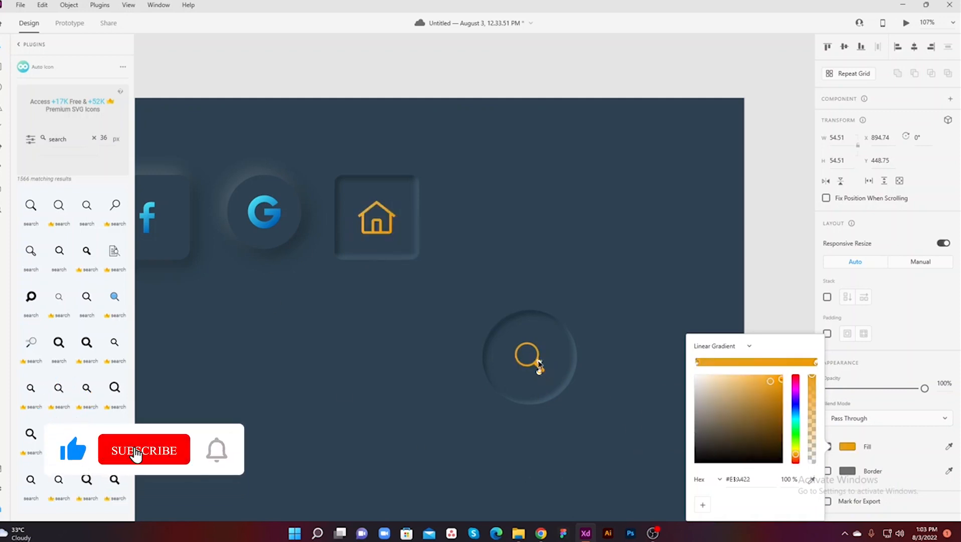
mouse_move(540, 361)
left_mouse_down()
mouse_move(522, 343)
mouse_move(545, 372)
left_mouse_up()
left_click(647, 325)
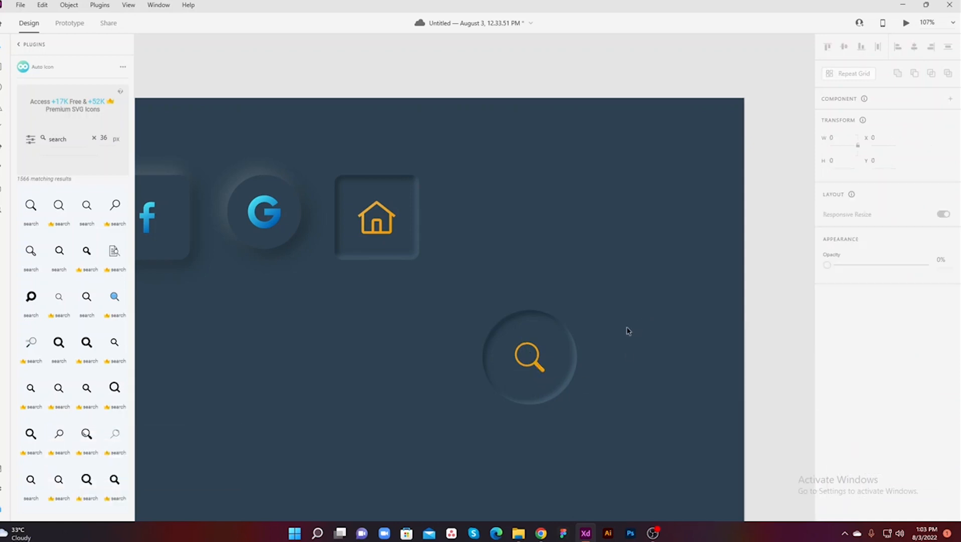
Step: Shrink the inset circle and its magnifier icon together around their centre to a bit over half size, and save the document
scroll(628, 316, "up", 1)
left_click_drag(632, 311, 573, 376)
left_click(583, 391)
scroll(583, 391, "down", 4)
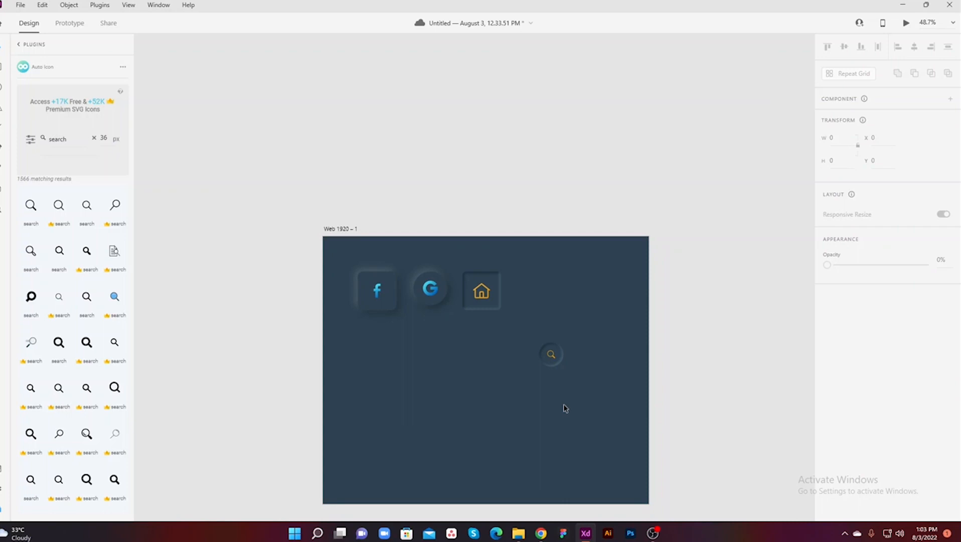
key("ctrl+s")
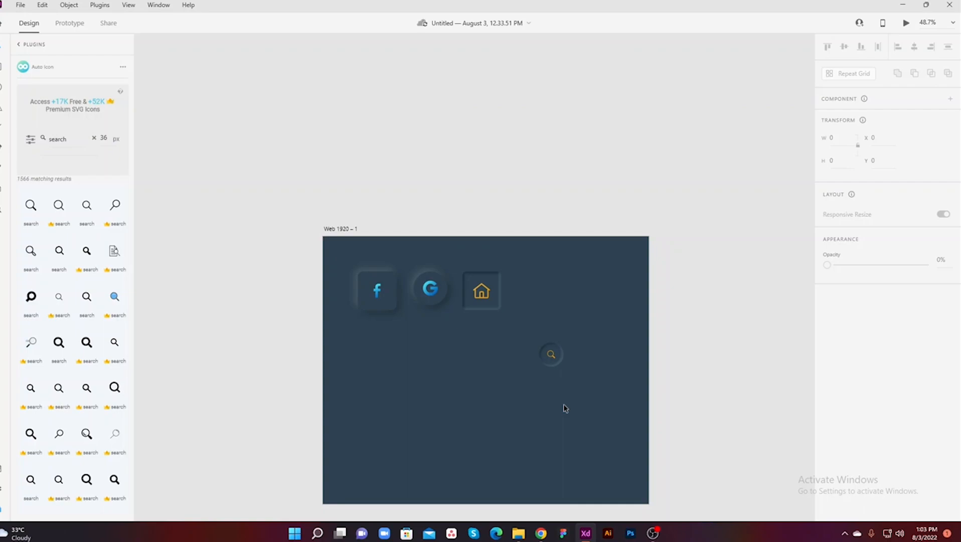